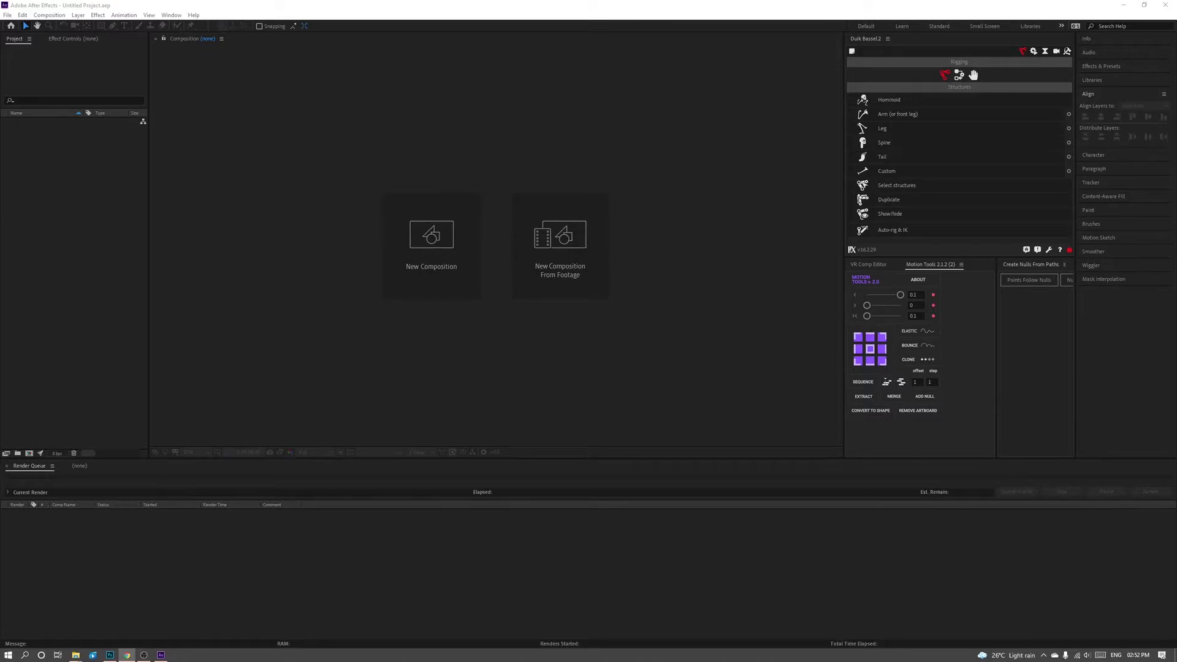
Create a 1920×1080, 30 fps composition named Main.
{"action": "left_click", "coordinate": [434, 250]}
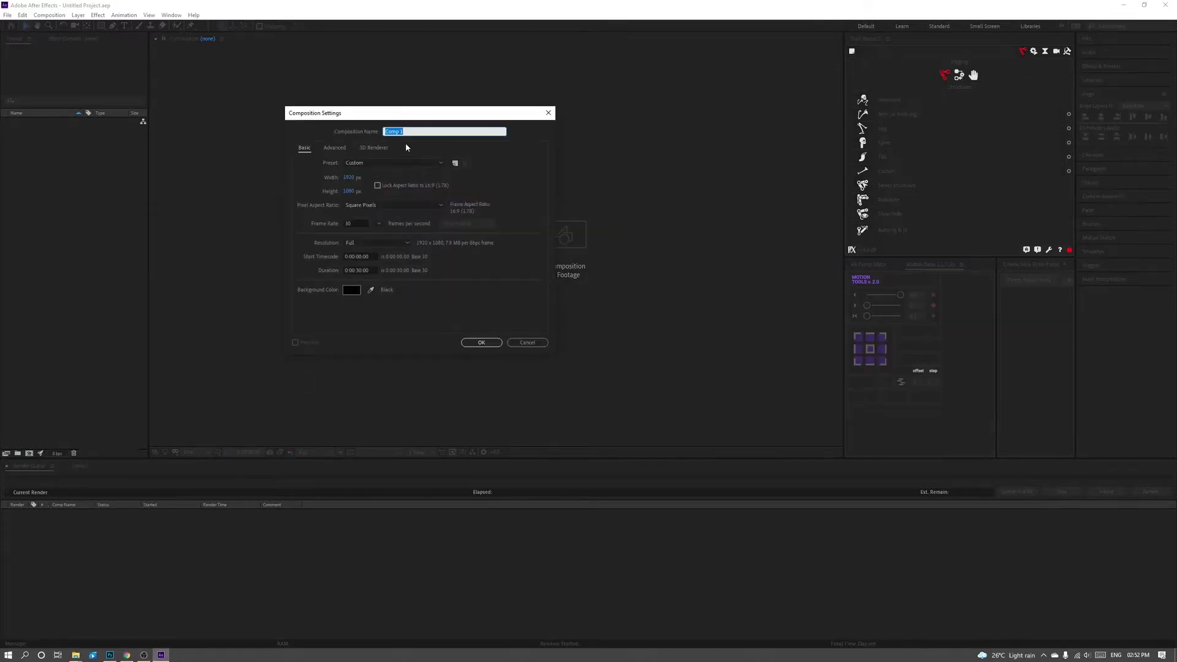
{"action": "type", "text": "in"}
{"action": "key", "text": "Return"}
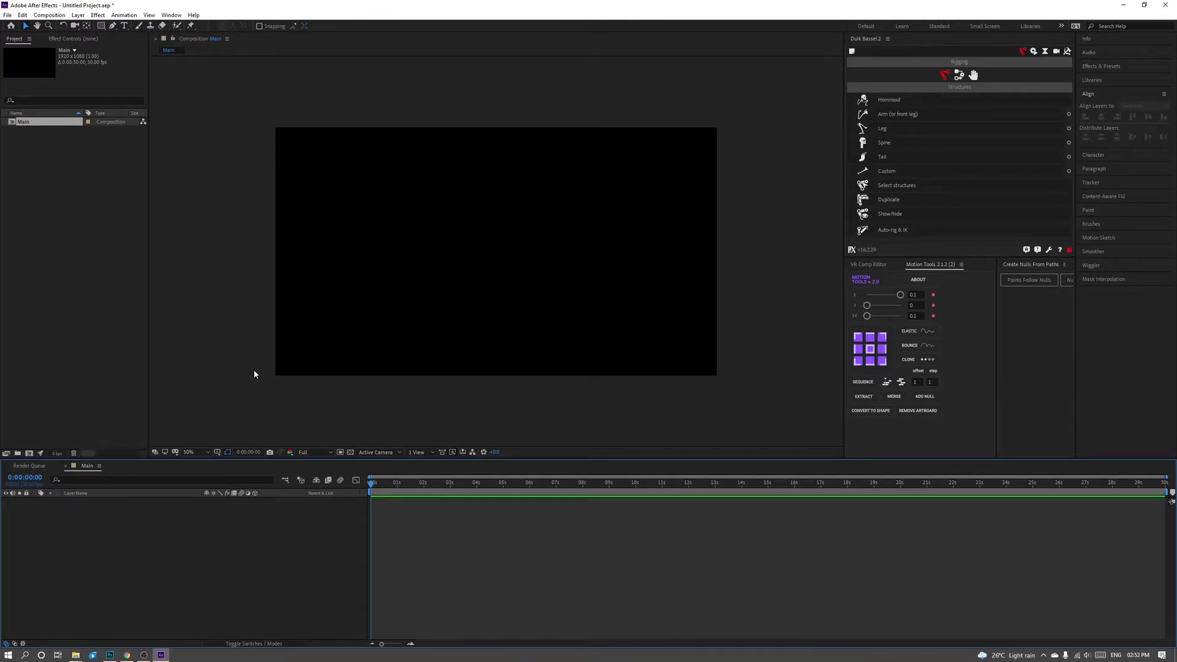
Add a white solid named BG, then undo it.
{"action": "right_click", "coordinate": [75, 529]}
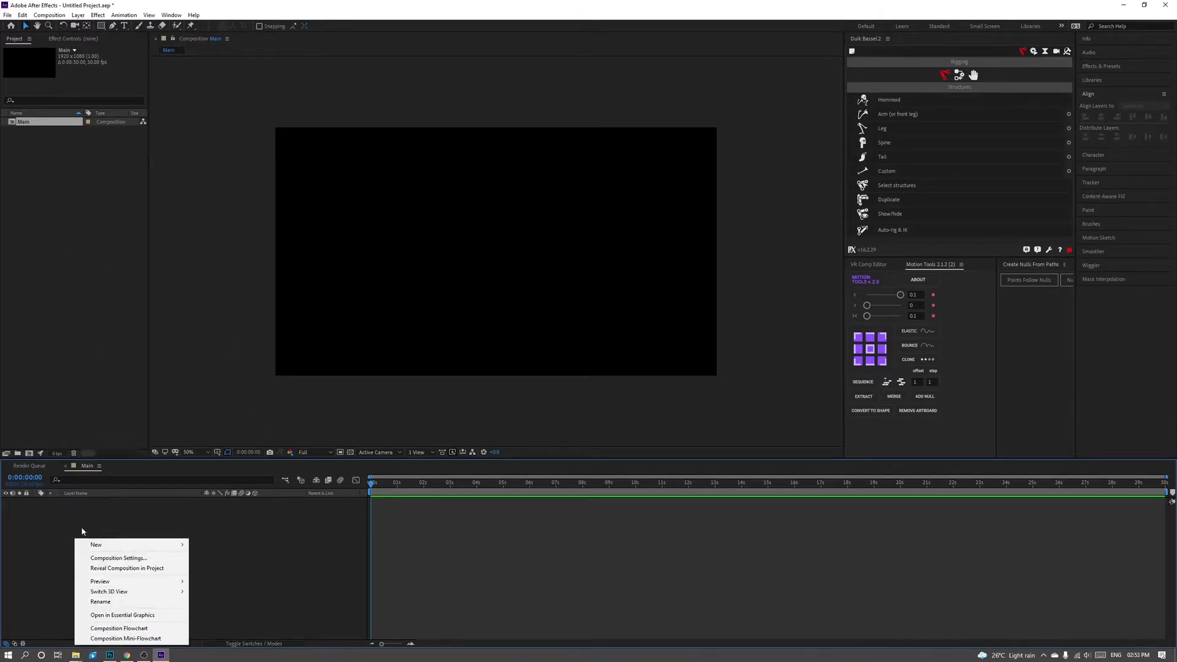
{"action": "mouse_move", "coordinate": [154, 545]}
{"action": "left_click", "coordinate": [209, 568]}
{"action": "type", "text": "BG"}
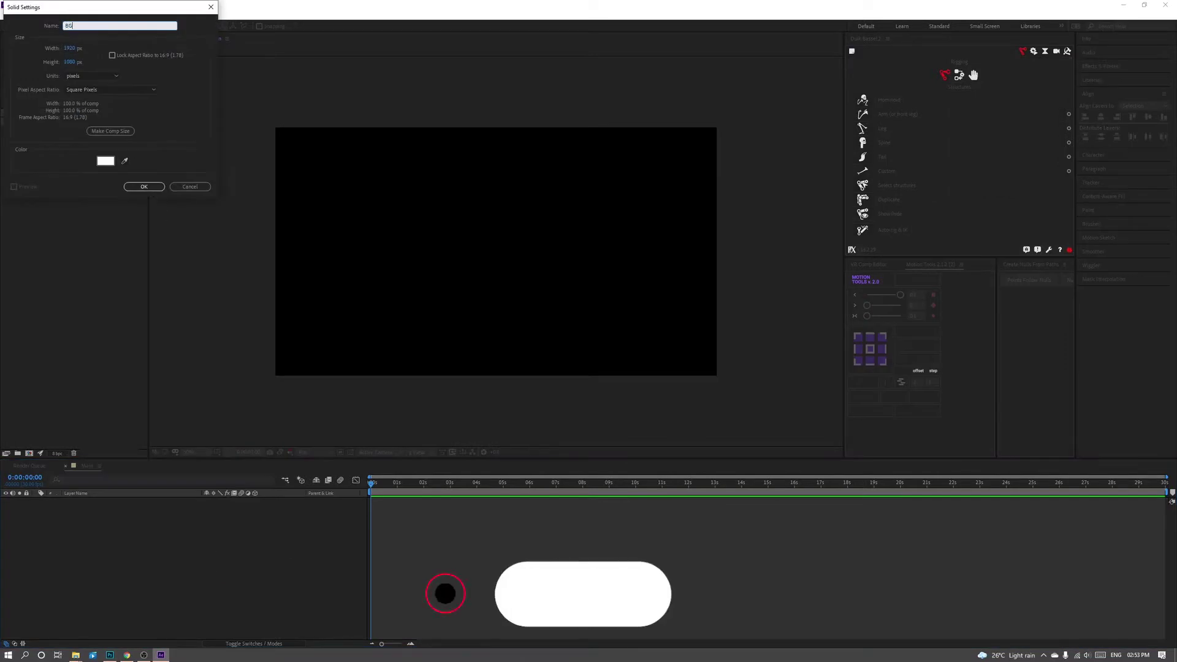
{"action": "left_click", "coordinate": [150, 190]}
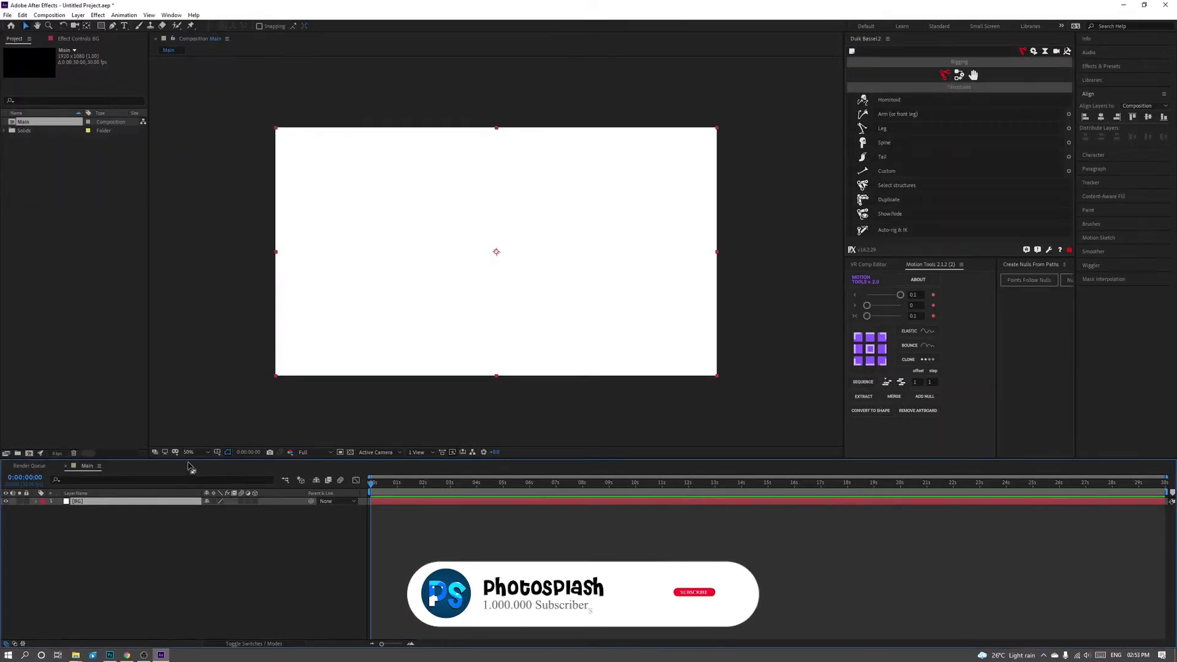
{"action": "key", "text": "ctrl+z"}
Create a full-frame black solid as the composition's background layer.
{"action": "right_click", "coordinate": [118, 538]}
{"action": "mouse_move", "coordinate": [184, 544]}
{"action": "left_click", "coordinate": [252, 568]}
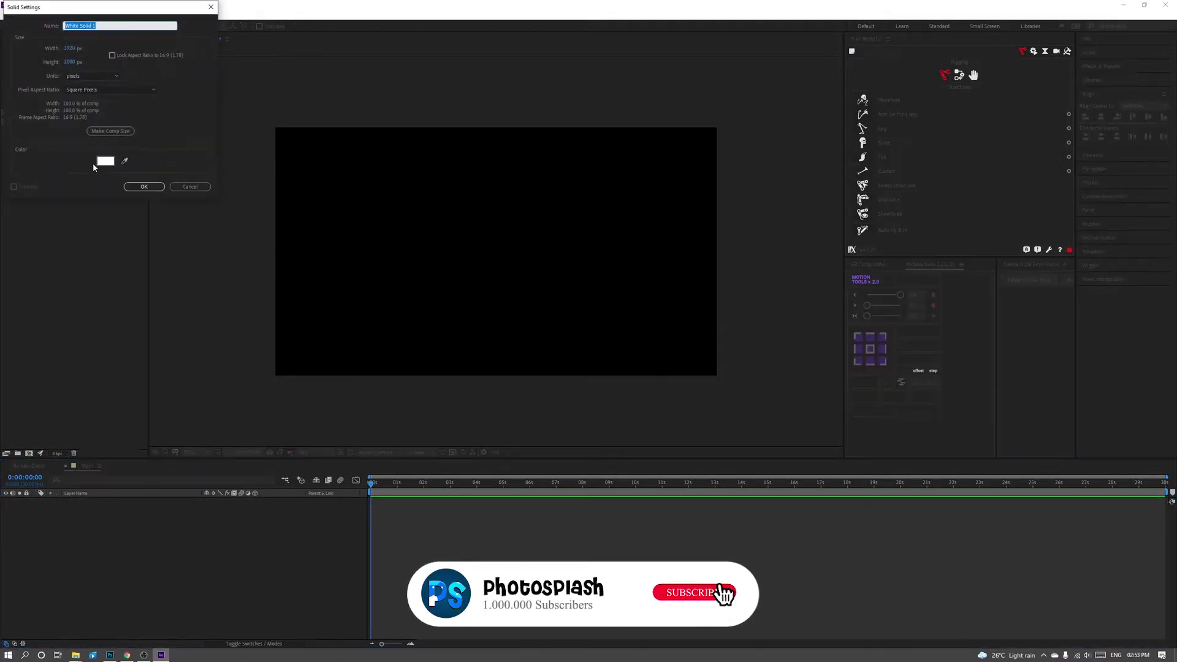
{"action": "left_click", "coordinate": [105, 160]}
{"action": "left_click", "coordinate": [211, 27]}
{"action": "left_click", "coordinate": [147, 193]}
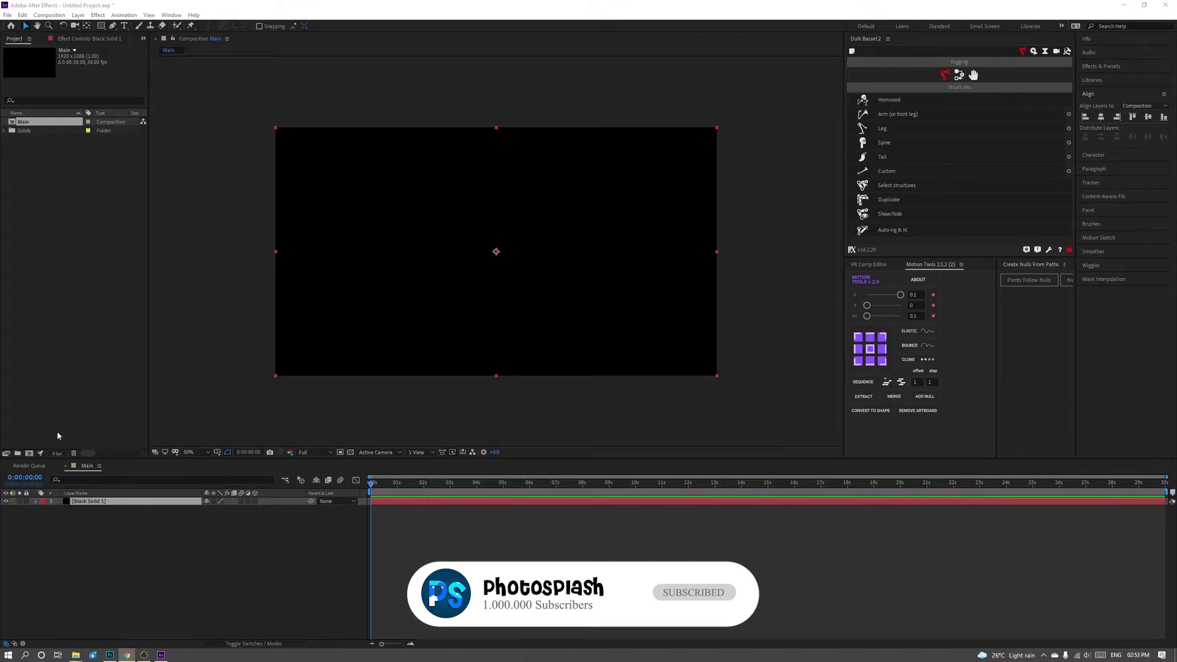
{"action": "right_click", "coordinate": [108, 551]}
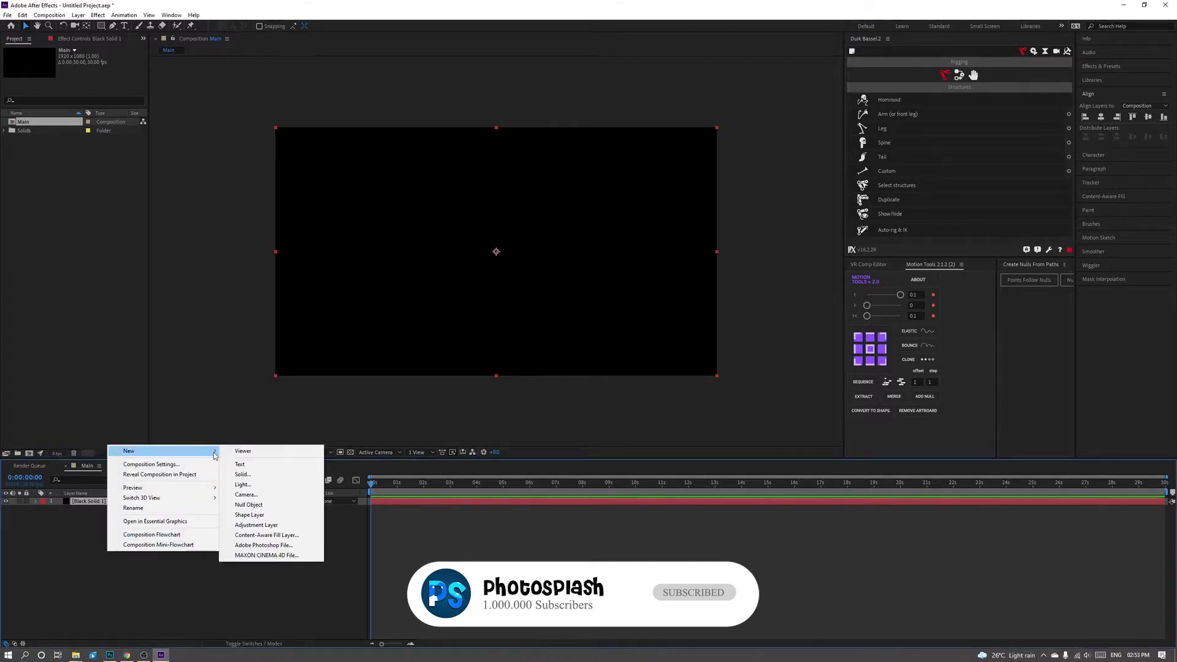
Add a DISCO text layer, anchor it at bottom centre and move it lower.
{"action": "left_click", "coordinate": [239, 464]}
{"action": "type", "text": "DISC"}
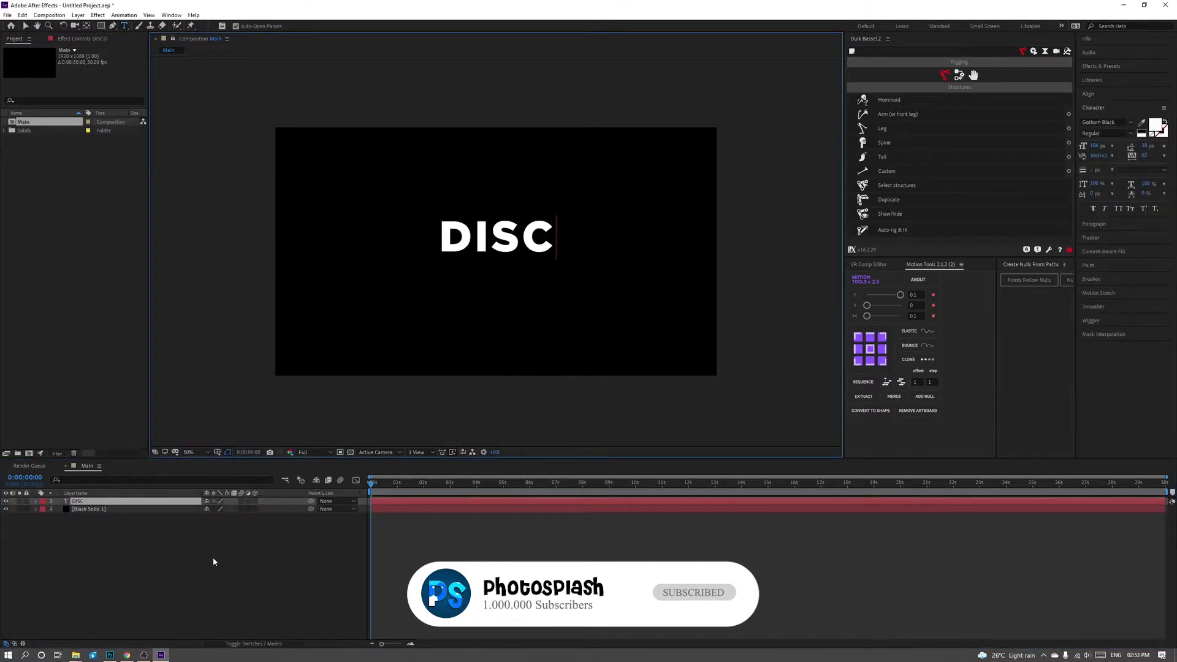
{"action": "type", "text": "O"}
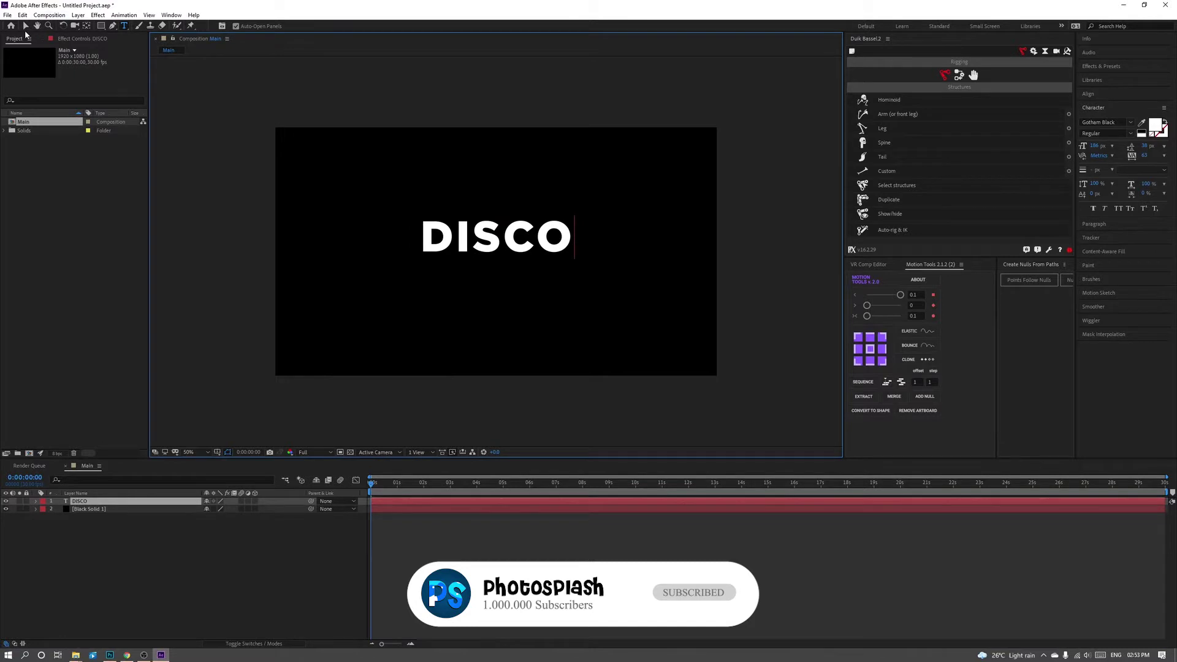
{"action": "left_click", "coordinate": [26, 26]}
{"action": "left_click", "coordinate": [872, 354]}
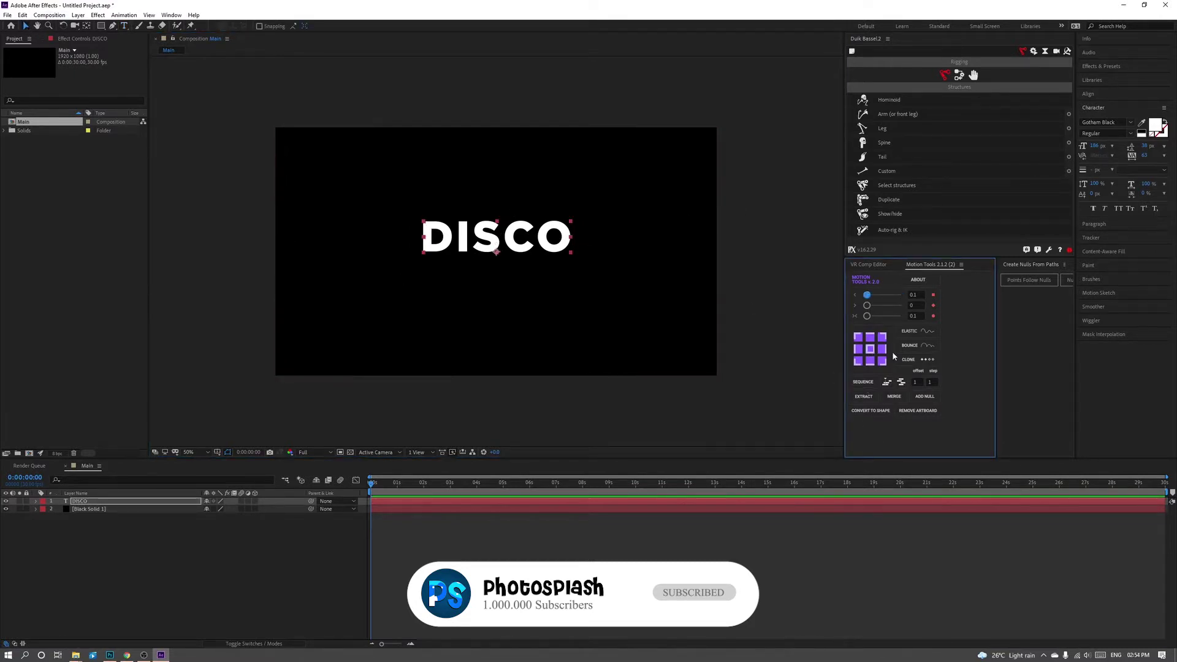
{"action": "left_click", "coordinate": [875, 359]}
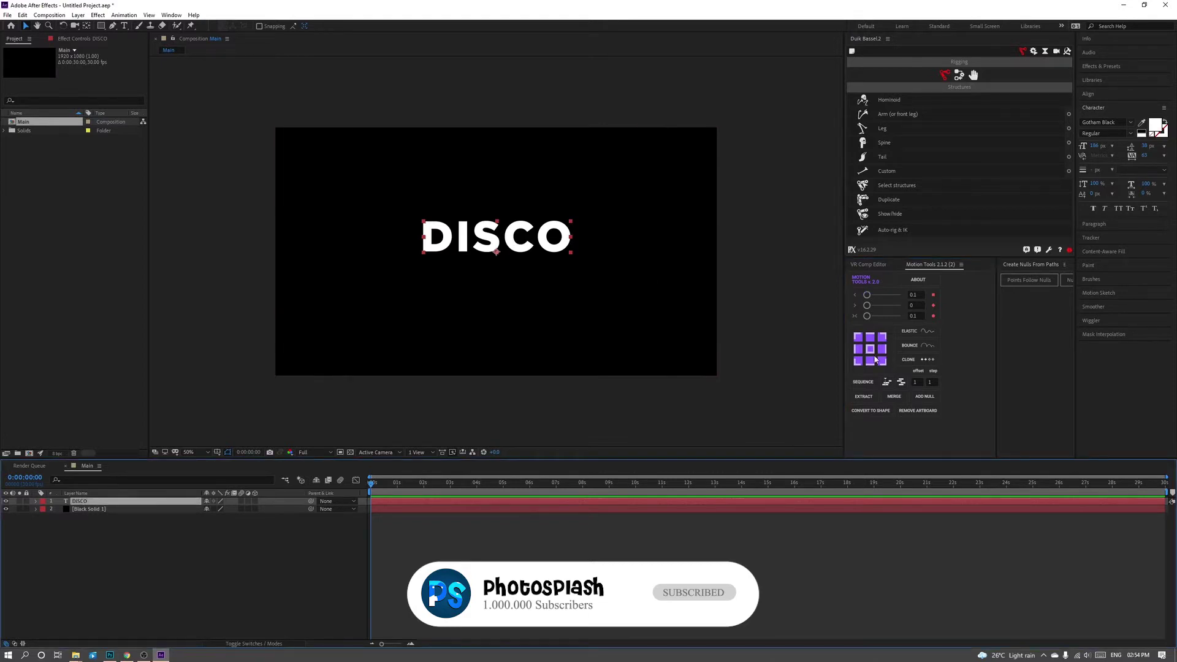
{"action": "left_click_drag", "start_coordinate": [494, 242], "coordinate": [494, 267]}
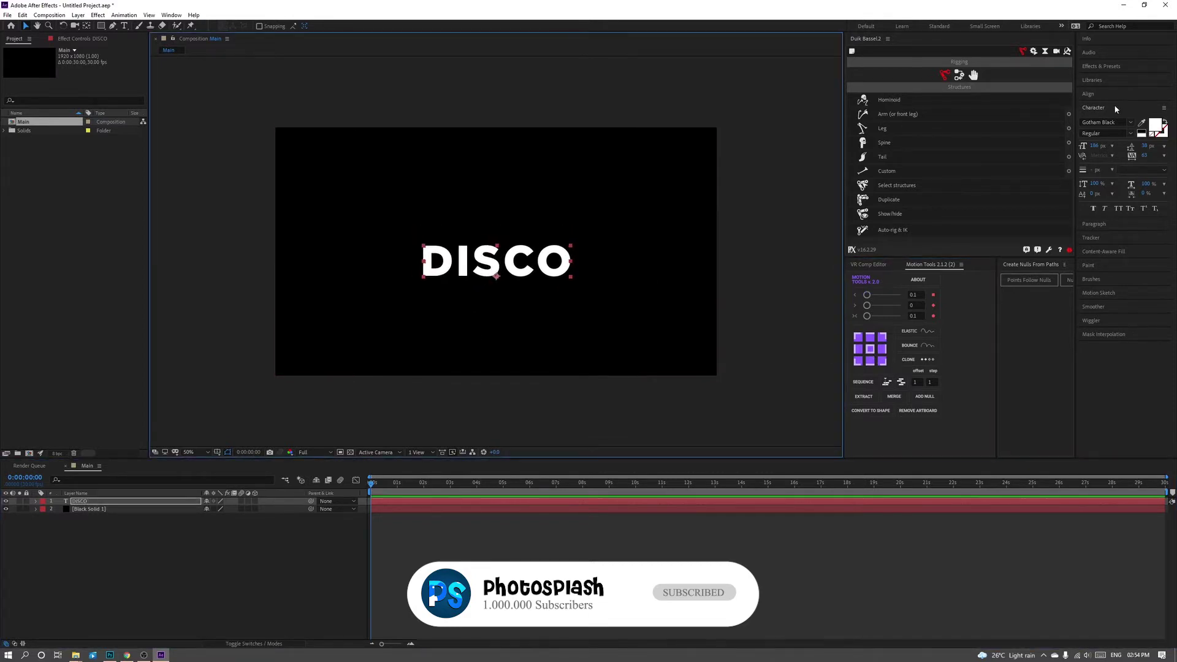
Centre DISCO vertically in the composition and set its font size to 224 px.
{"action": "left_click", "coordinate": [1097, 94]}
{"action": "left_click", "coordinate": [1148, 117]}
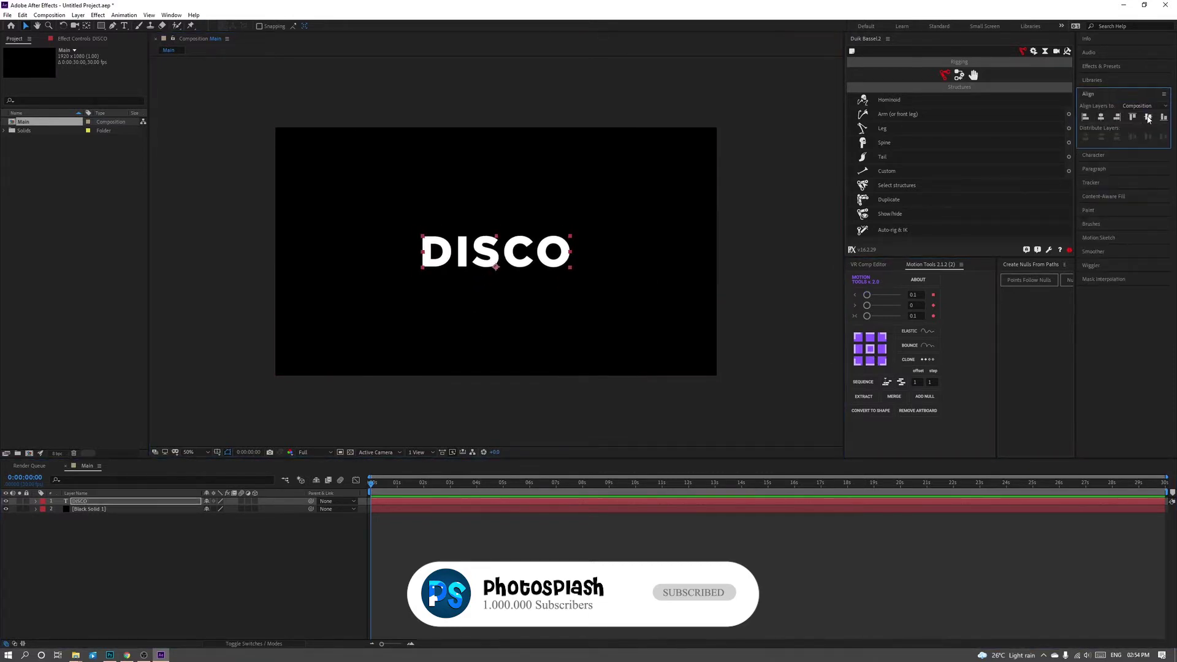
{"action": "left_click", "coordinate": [1098, 160]}
{"action": "left_click_drag", "start_coordinate": [1095, 146], "coordinate": [1119, 146]}
{"action": "left_click", "coordinate": [153, 501]}
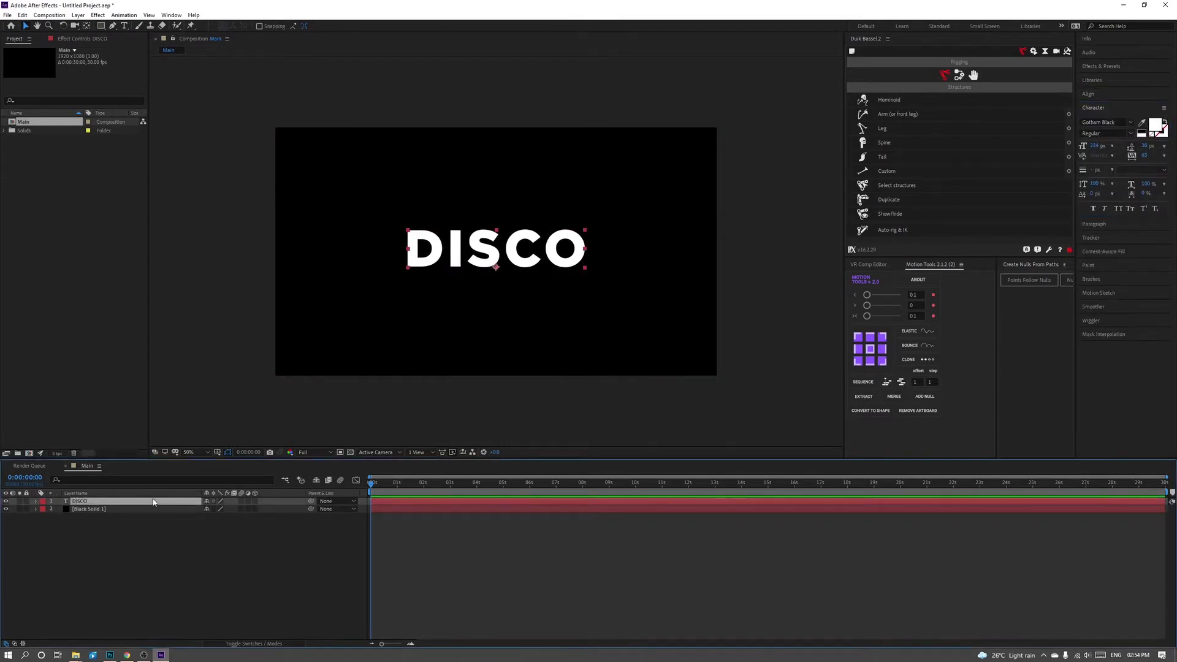
Swap DISCO's fill to none and give it a white stroke about 5 px wide.
{"action": "double_click", "coordinate": [471, 246]}
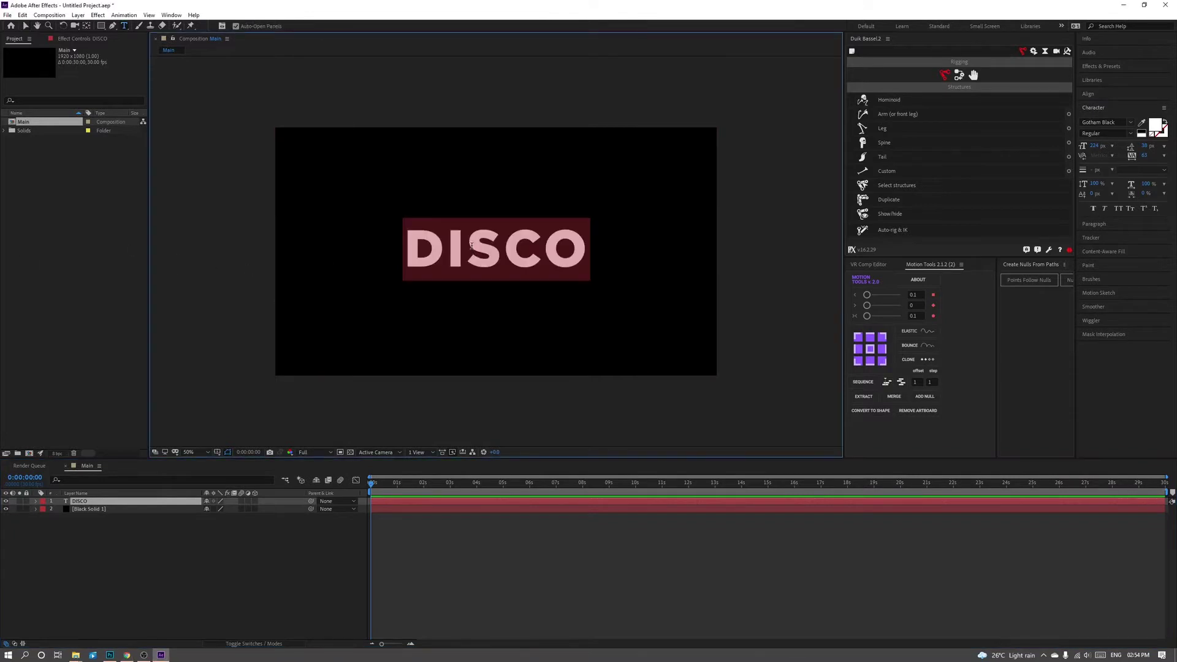
{"action": "left_click", "coordinate": [1156, 126]}
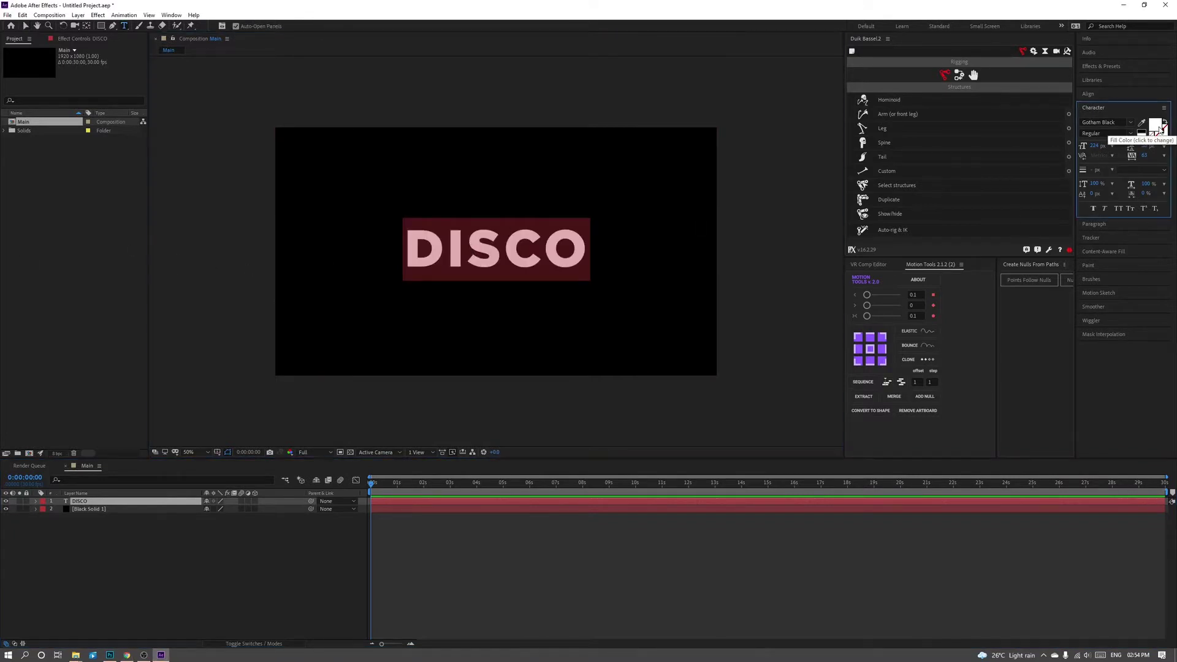
{"action": "left_click", "coordinate": [212, 38]}
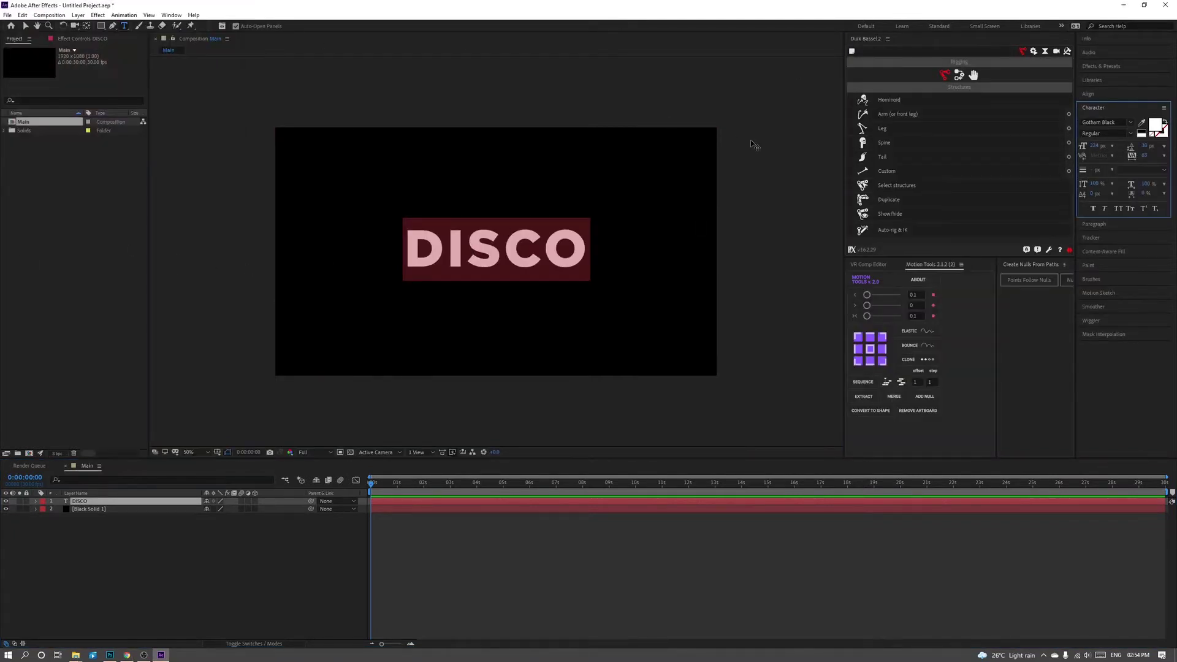
{"action": "left_click", "coordinate": [1164, 122]}
{"action": "left_click", "coordinate": [1161, 136]}
{"action": "left_click", "coordinate": [28, 23]}
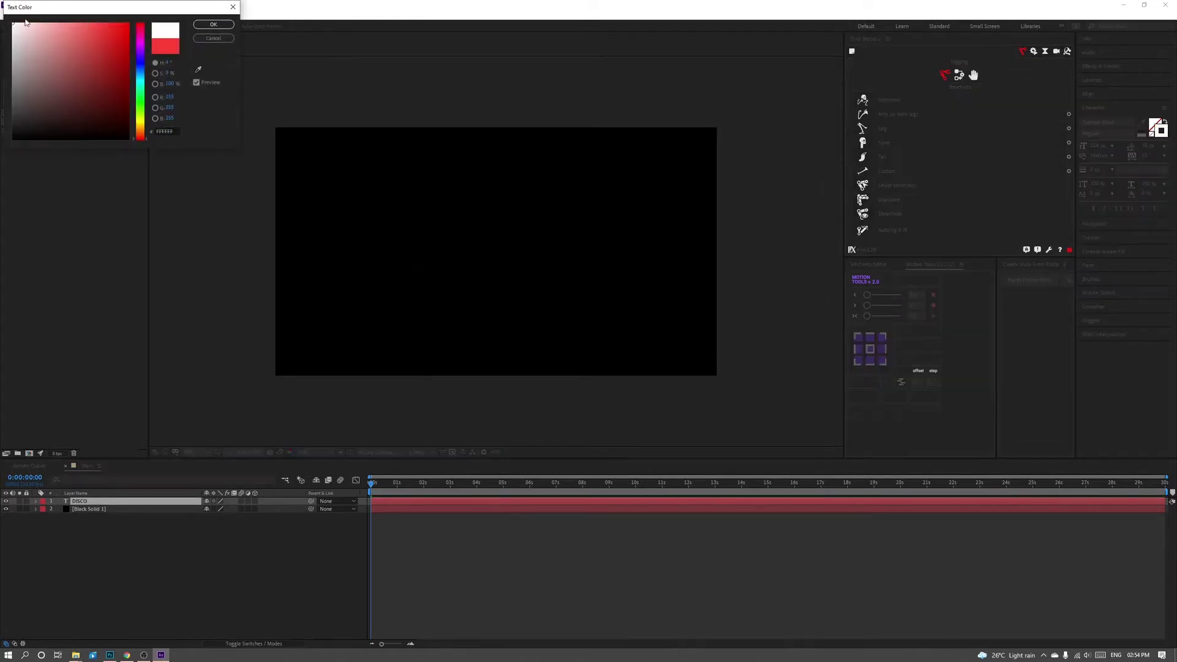
{"action": "left_click", "coordinate": [209, 33]}
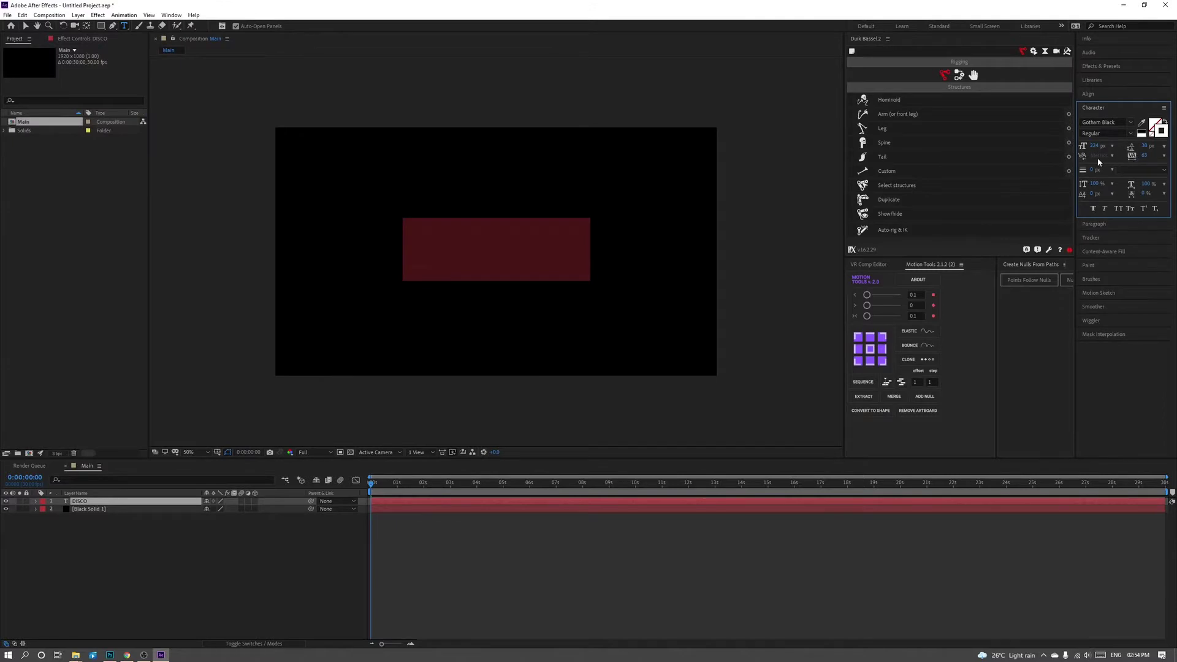
{"action": "left_click_drag", "start_coordinate": [1095, 170], "coordinate": [1097, 169]}
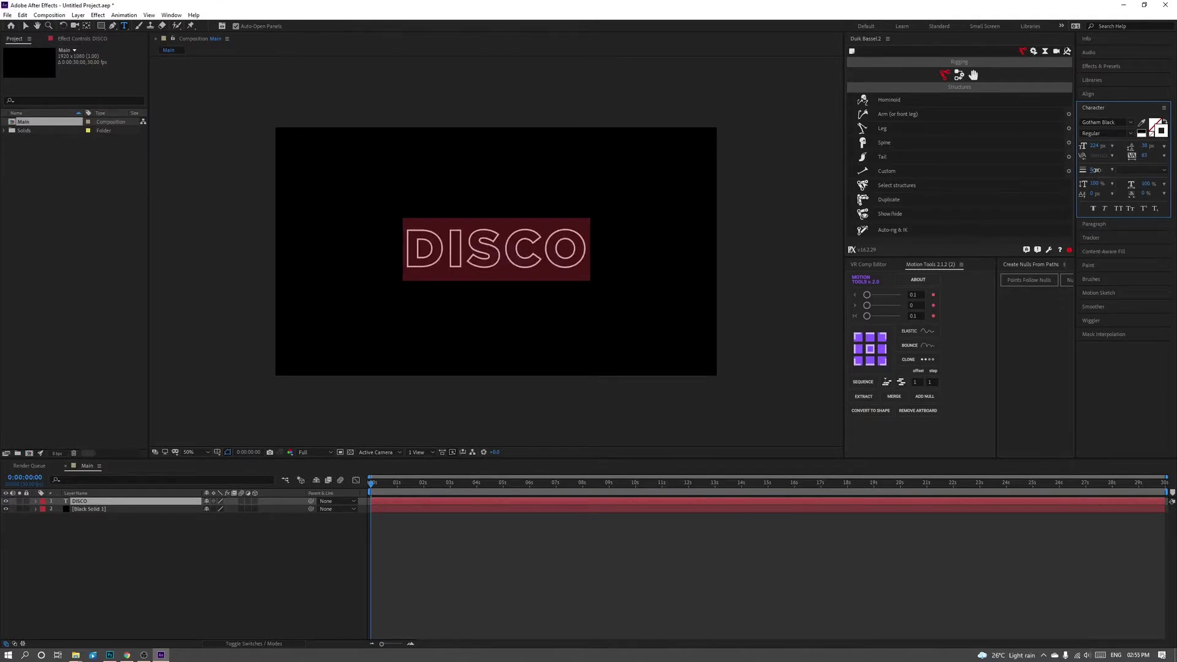
Exit text editing with the Selection tool, leaving no layer selected.
{"action": "key", "text": "v"}
{"action": "left_click", "coordinate": [277, 236]}
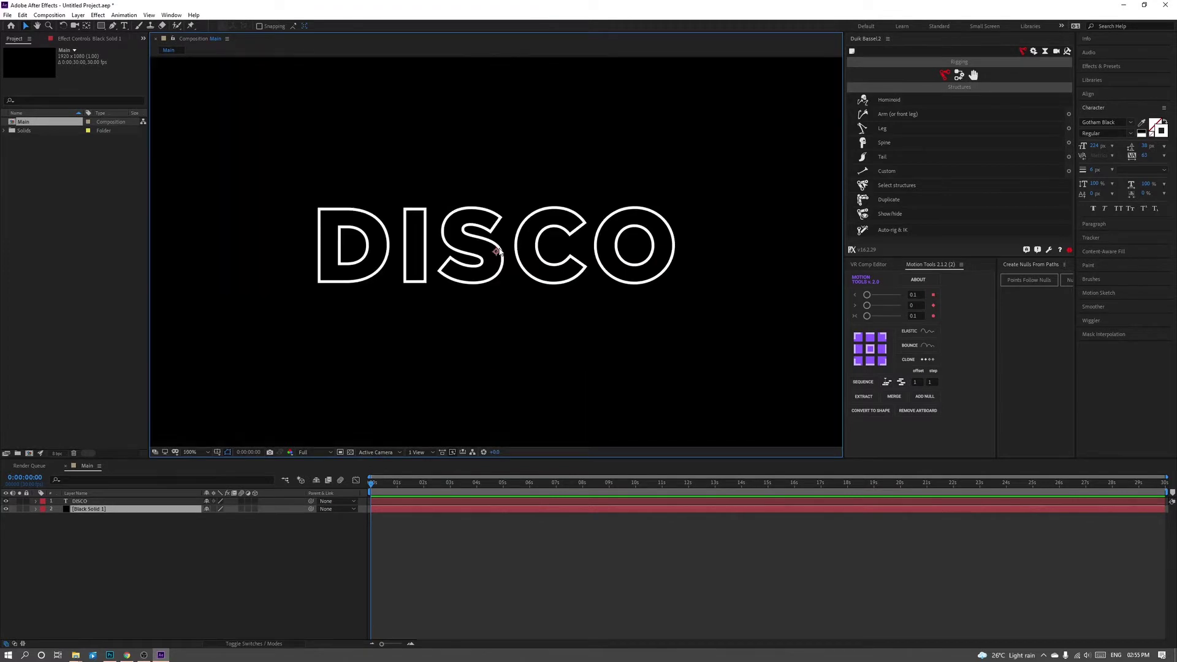
{"action": "left_click", "coordinate": [789, 309]}
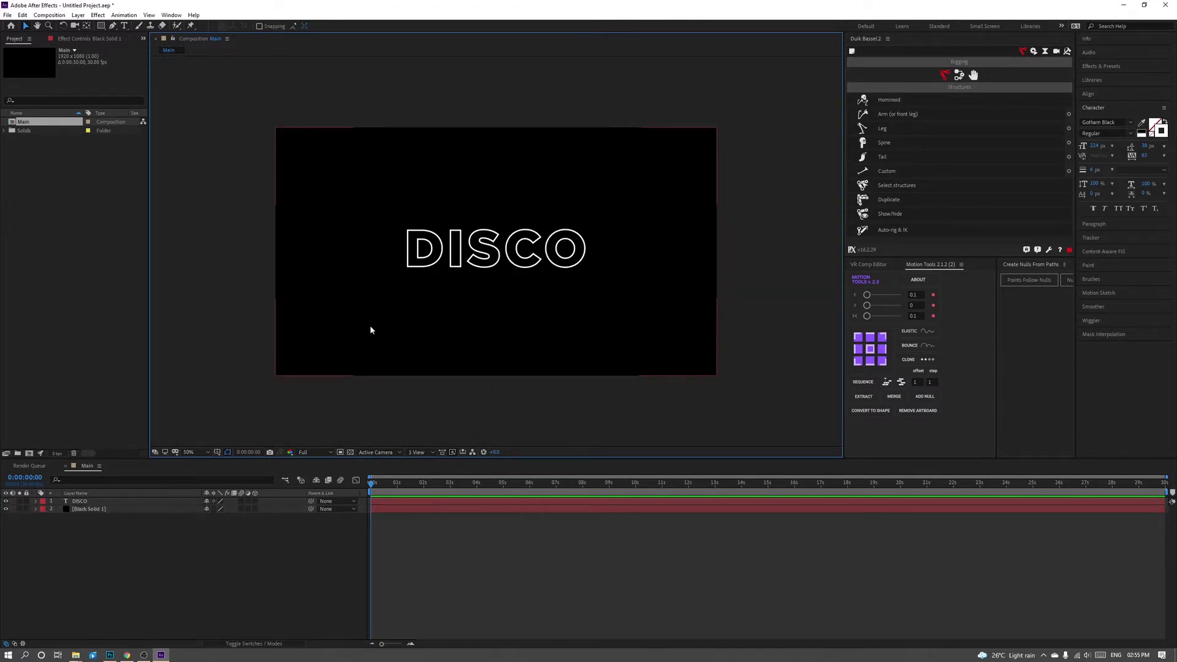
{"action": "left_click", "coordinate": [80, 501]}
{"action": "left_click", "coordinate": [71, 531]}
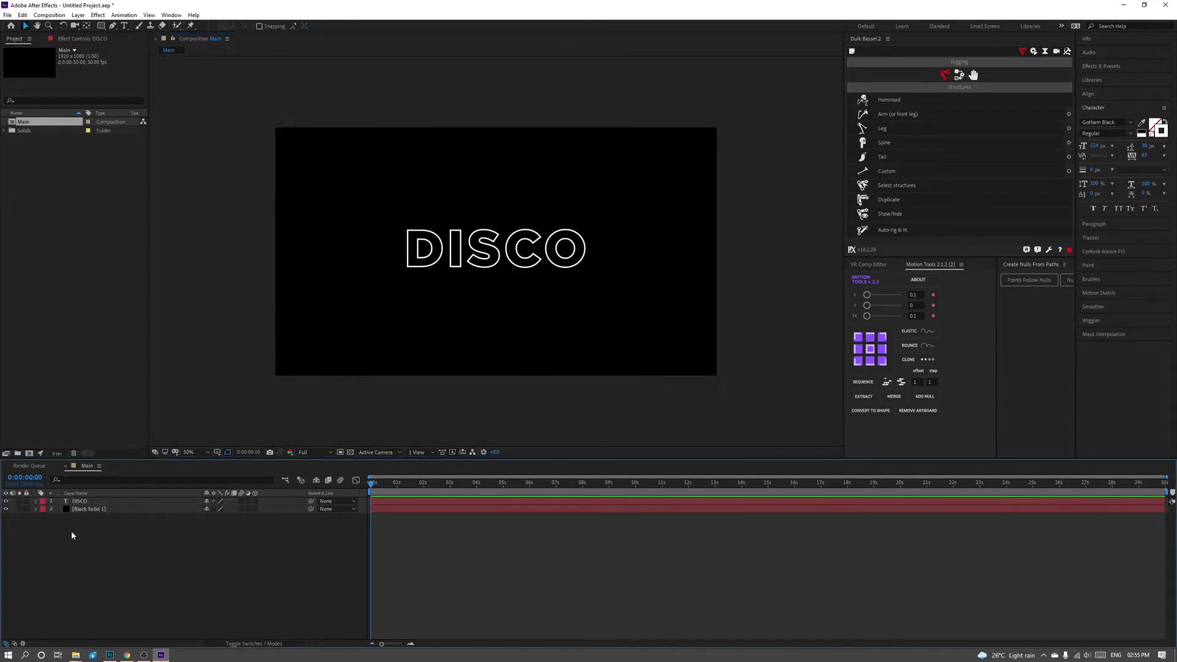
Add an Opacity text animator to the DISCO layer.
{"action": "left_click", "coordinate": [107, 502]}
{"action": "left_click", "coordinate": [36, 501]}
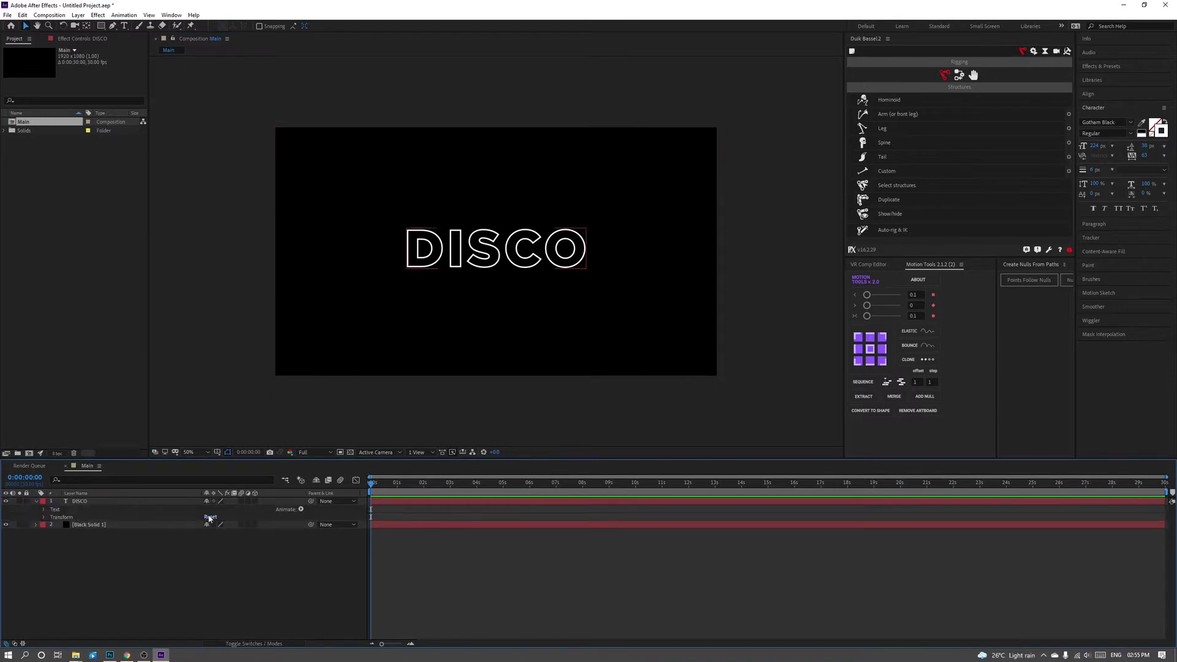
{"action": "left_click", "coordinate": [302, 510]}
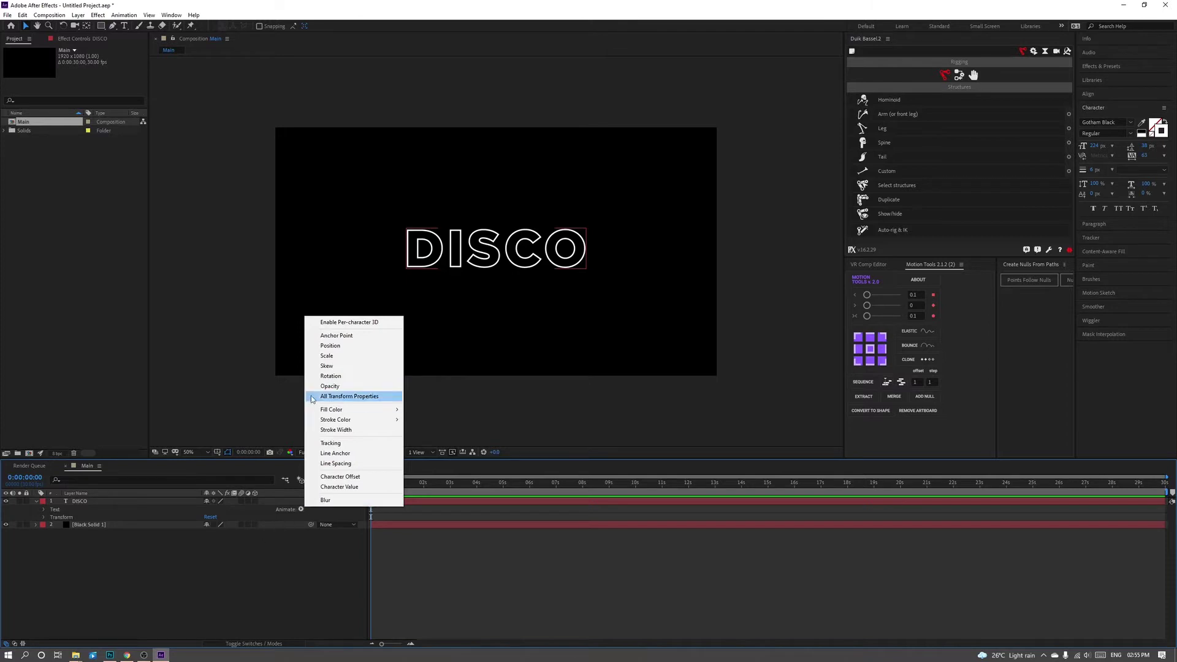
{"action": "left_click", "coordinate": [496, 268]}
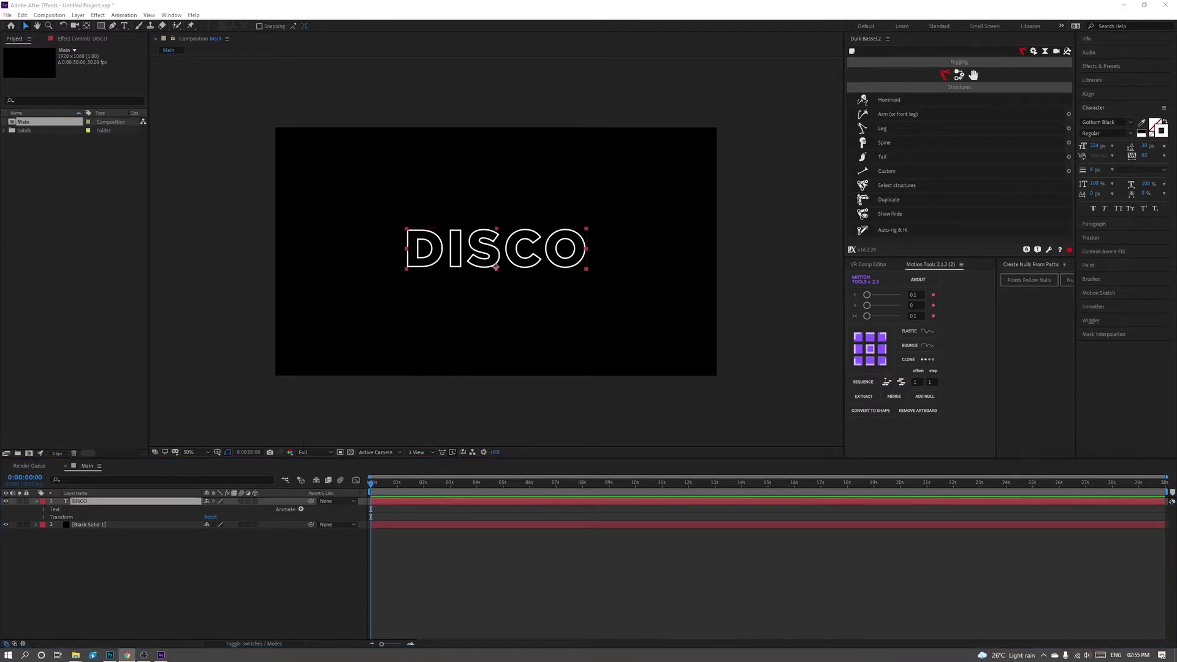
{"action": "left_click", "coordinate": [301, 510]}
{"action": "left_click", "coordinate": [335, 388]}
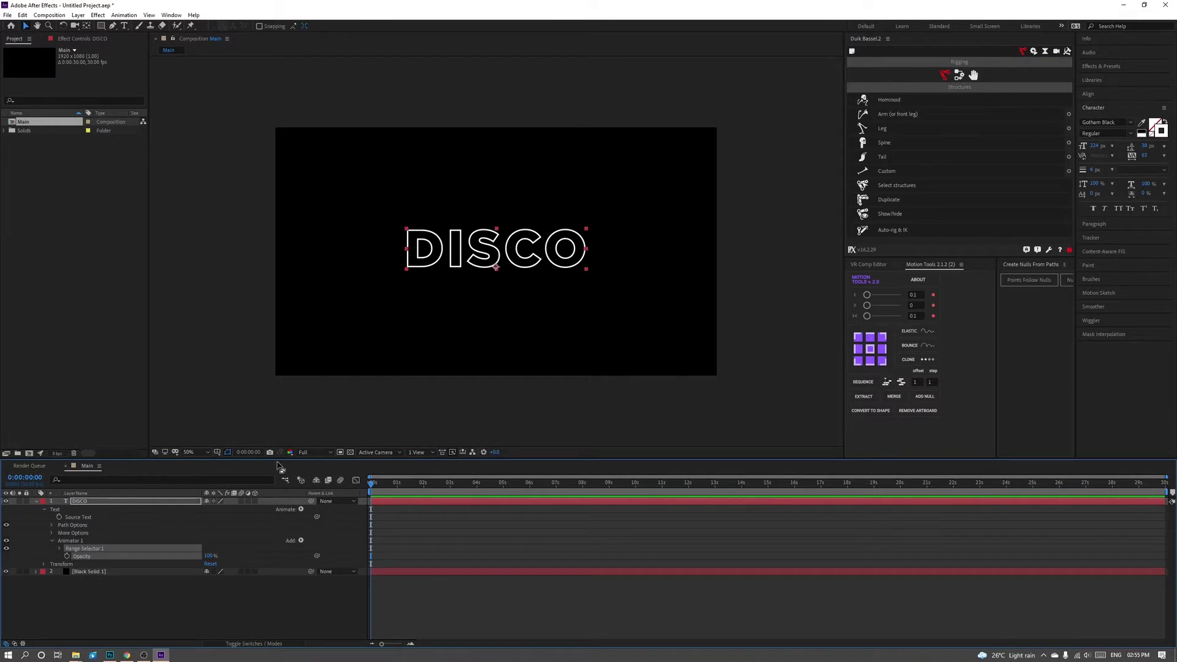
Expand Range Selector 1 and start an expression on its Offset.
{"action": "left_click", "coordinate": [60, 549]}
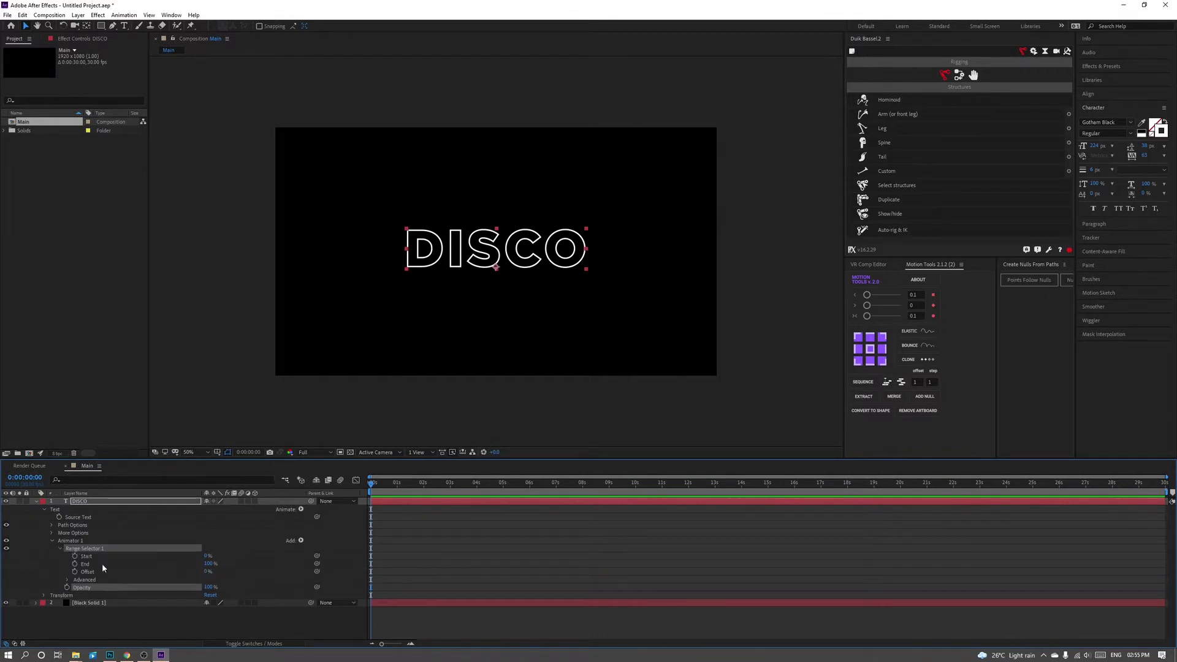
{"action": "left_click", "coordinate": [67, 580]}
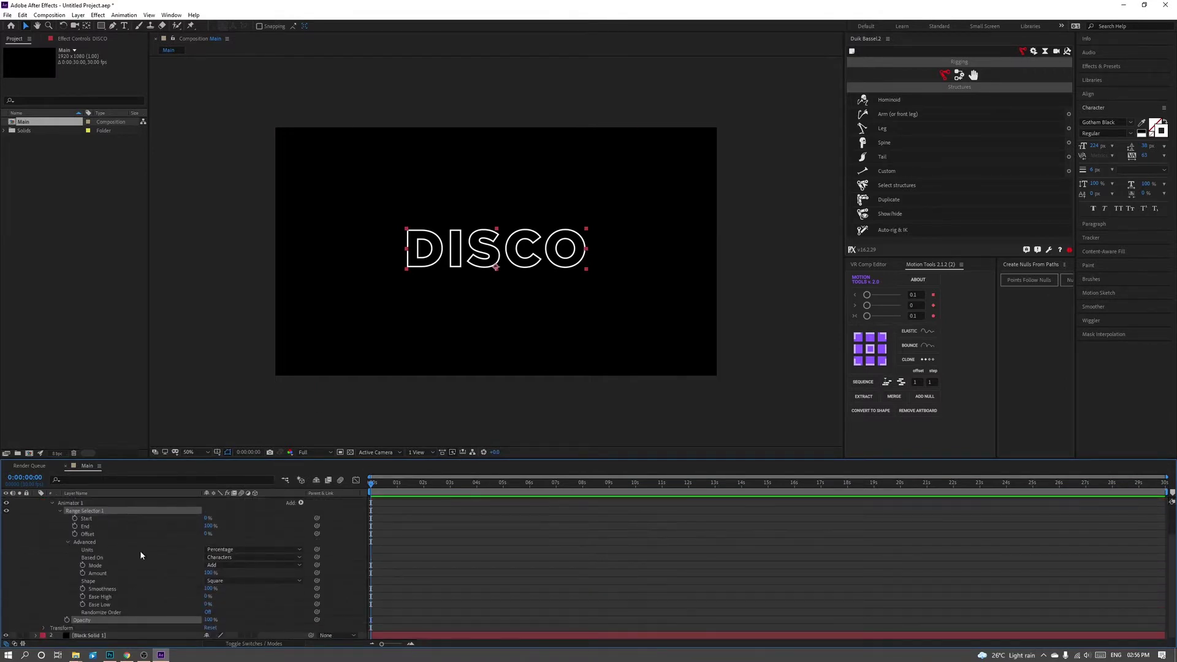
{"action": "left_click", "coordinate": [67, 542]}
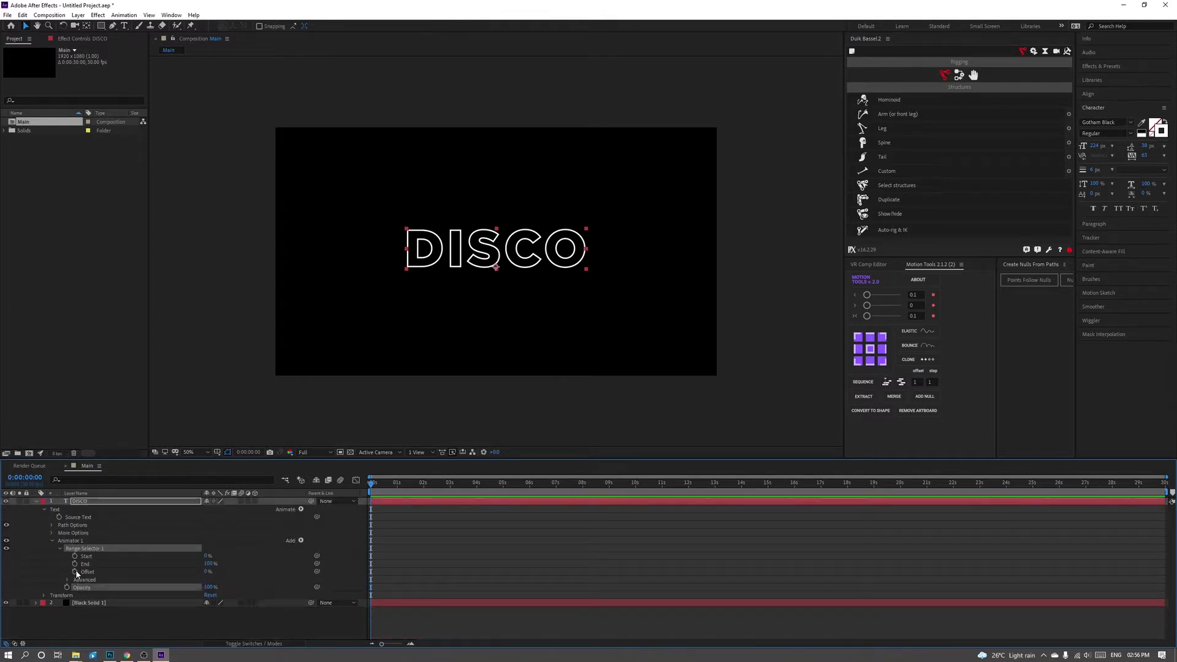
{"action": "left_click", "coordinate": [75, 571], "text": "alt"}
Enter wiggle(25,50) as the Offset expression and preview the playback.
{"action": "type", "text": "wigg"}
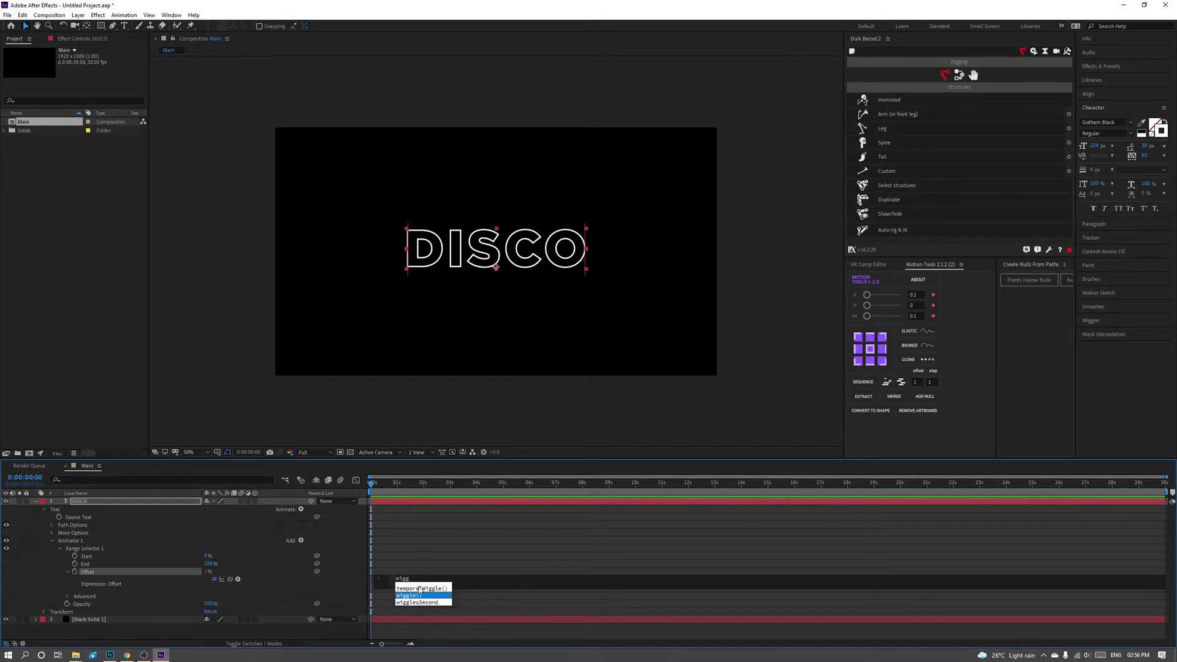
{"action": "type", "text": "le"}
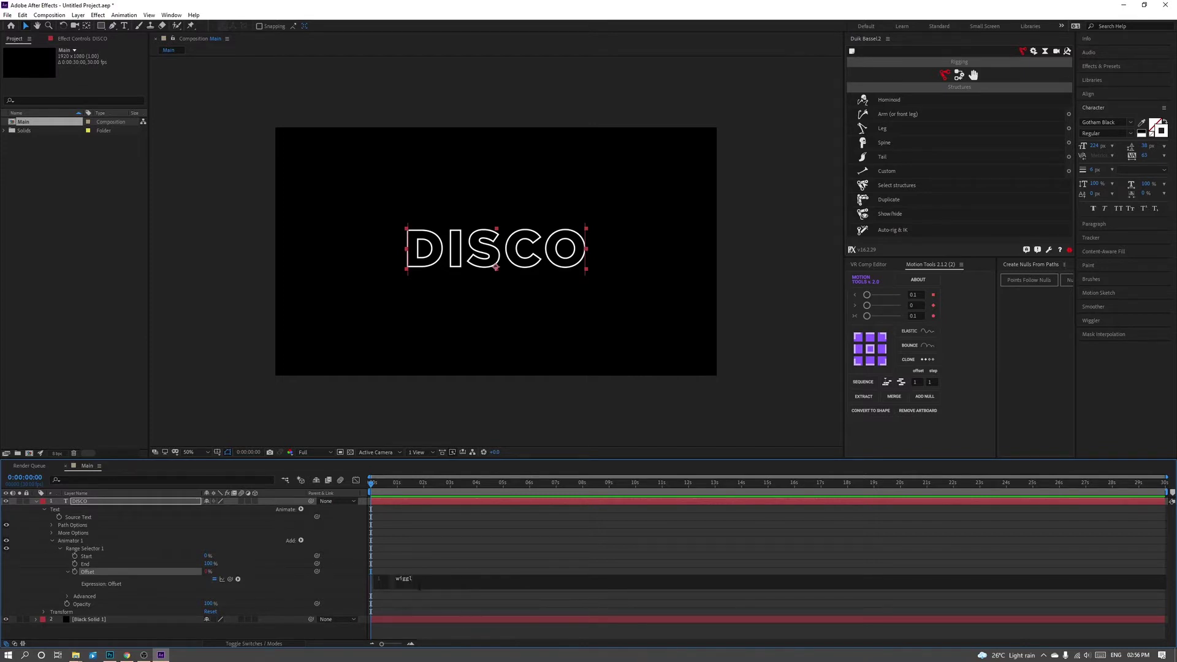
{"action": "key", "text": "Return"}
{"action": "type", "text": "25,50"}
{"action": "key", "text": "KP_Enter"}
{"action": "key", "text": "space"}
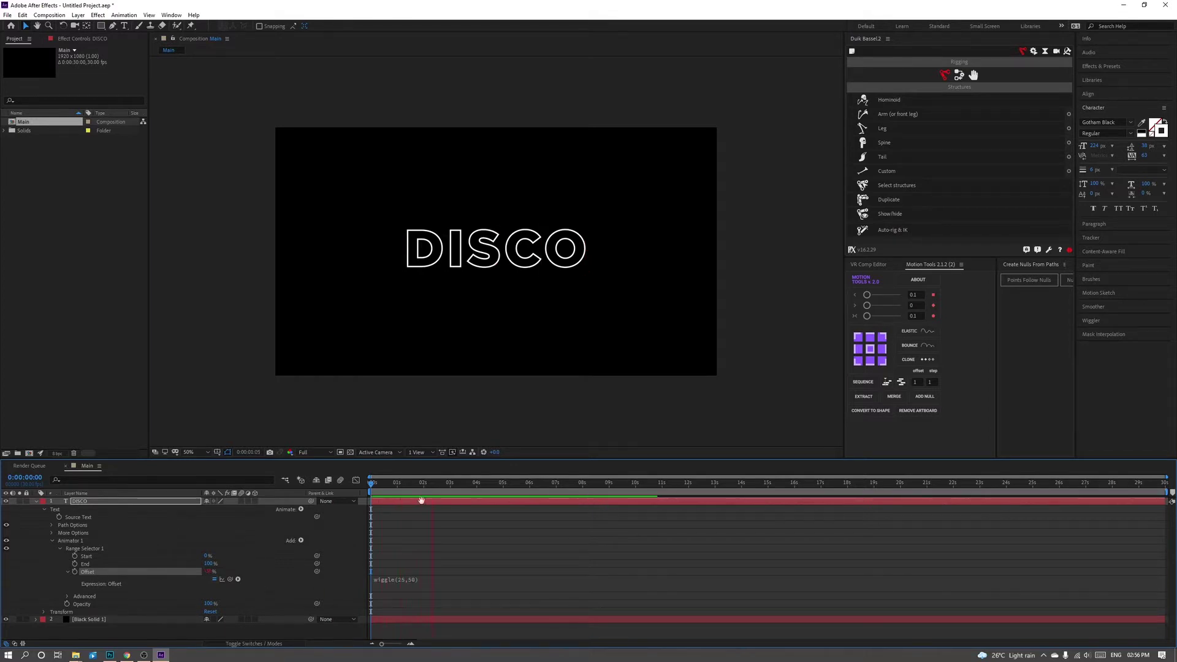
{"action": "key", "text": "space"}
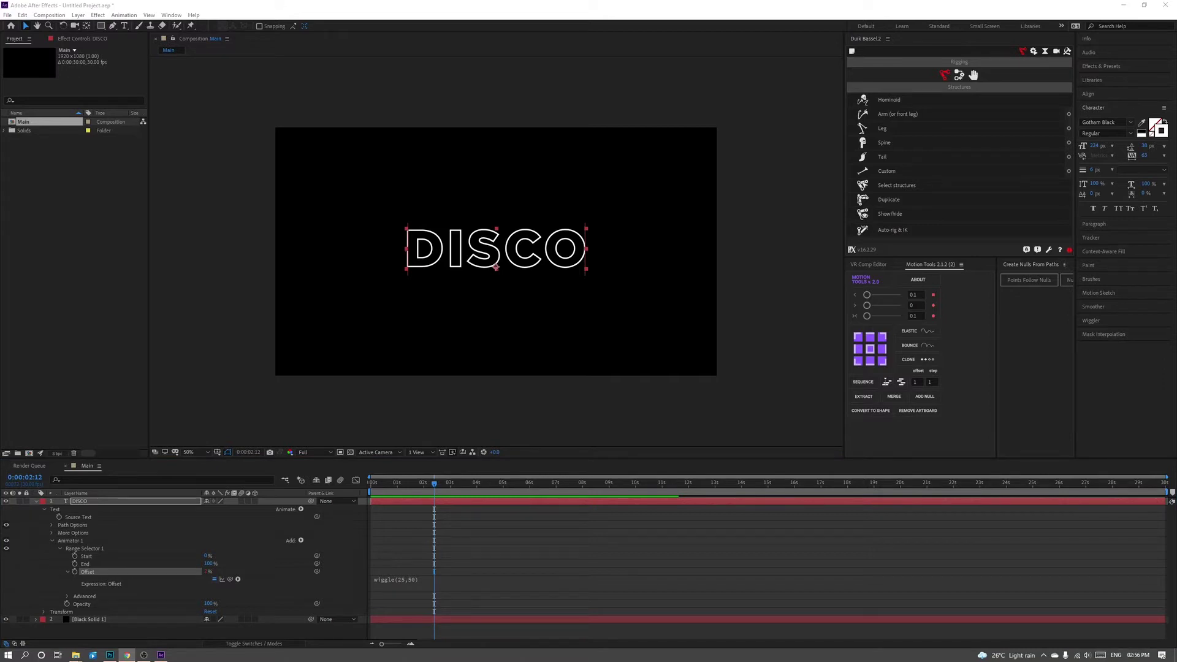
{"action": "left_click", "coordinate": [201, 569]}
{"action": "key", "text": "Home"}
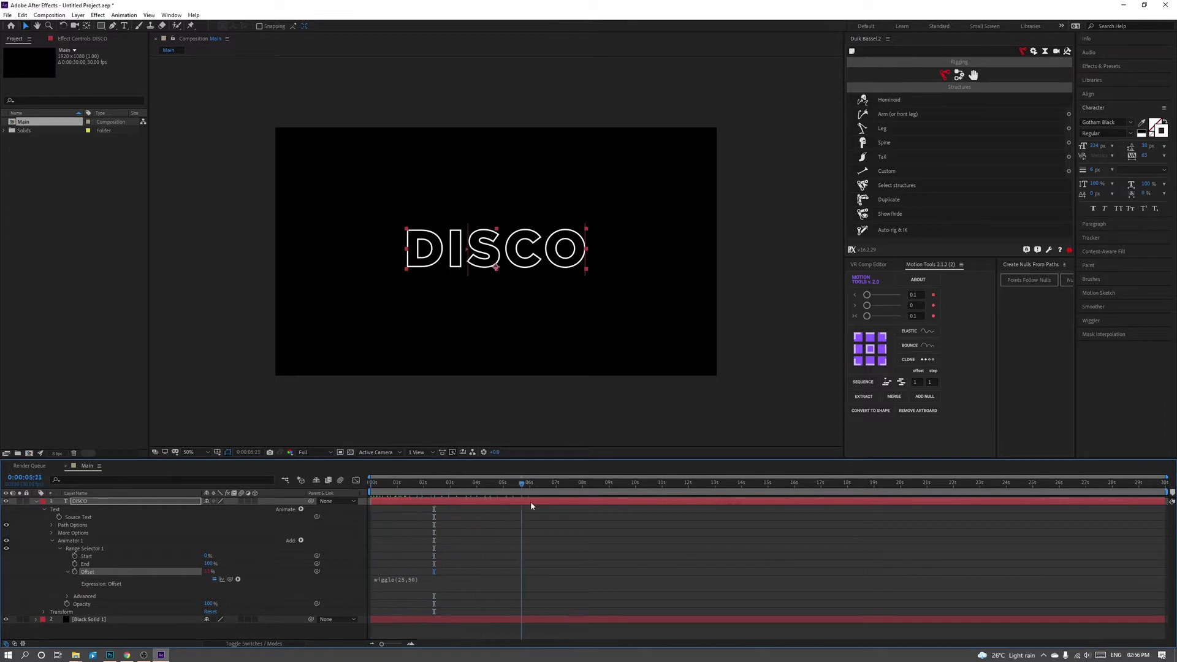
{"action": "key", "text": "space"}
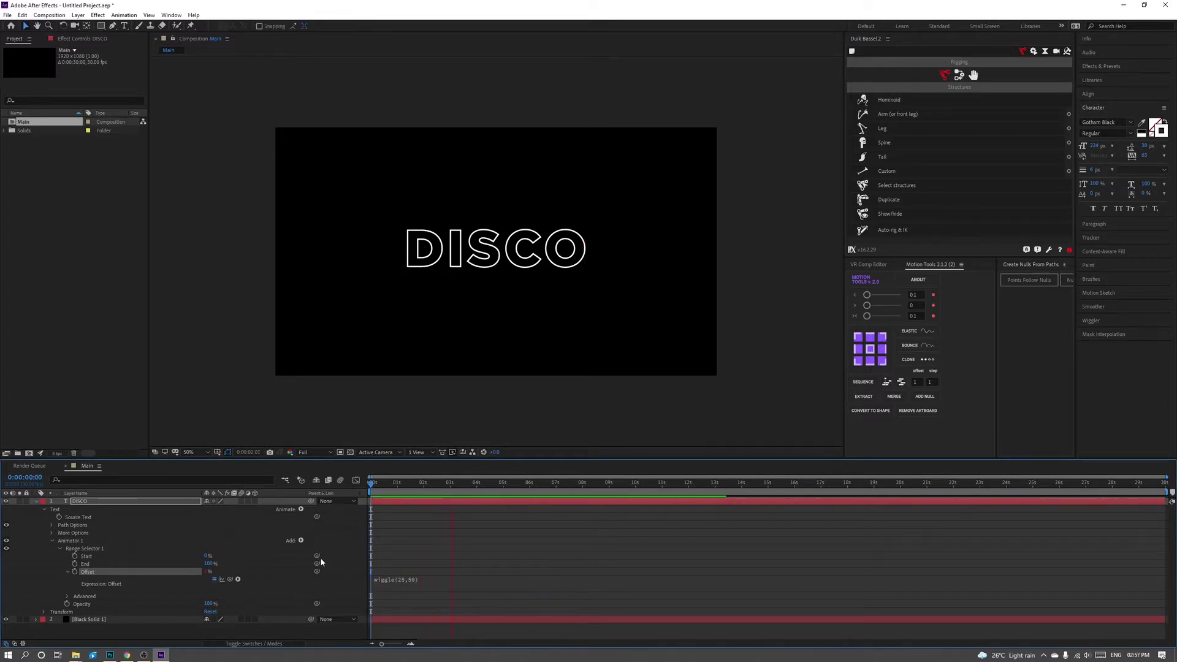
{"action": "key", "text": "space"}
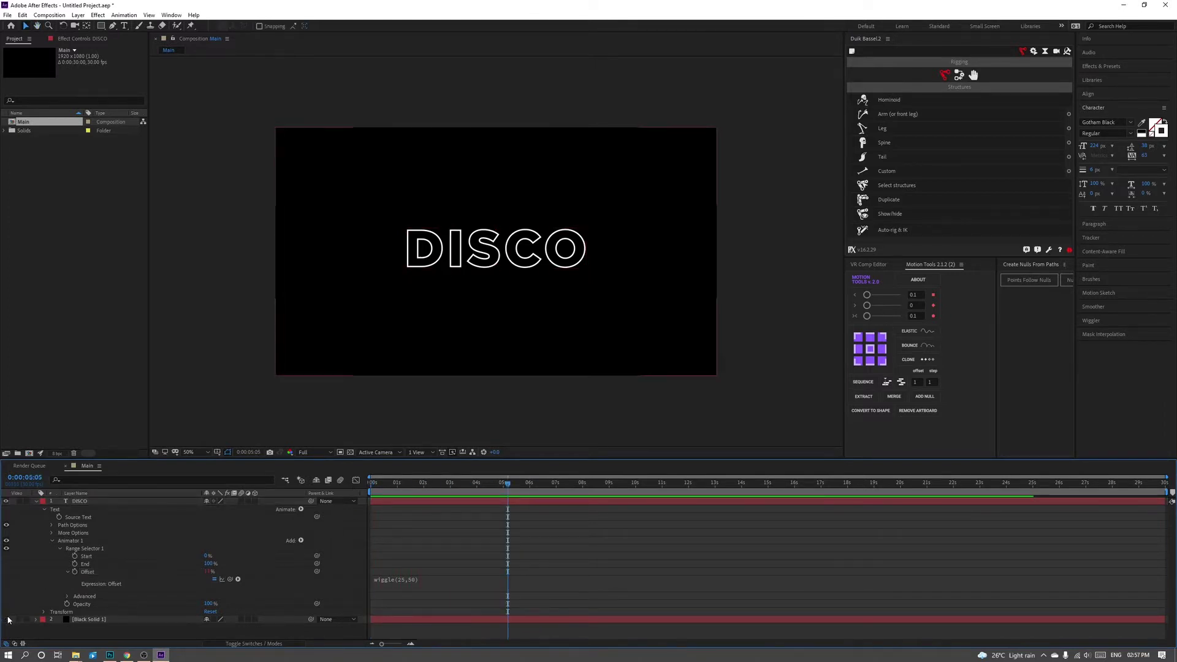
{"action": "key", "text": "space"}
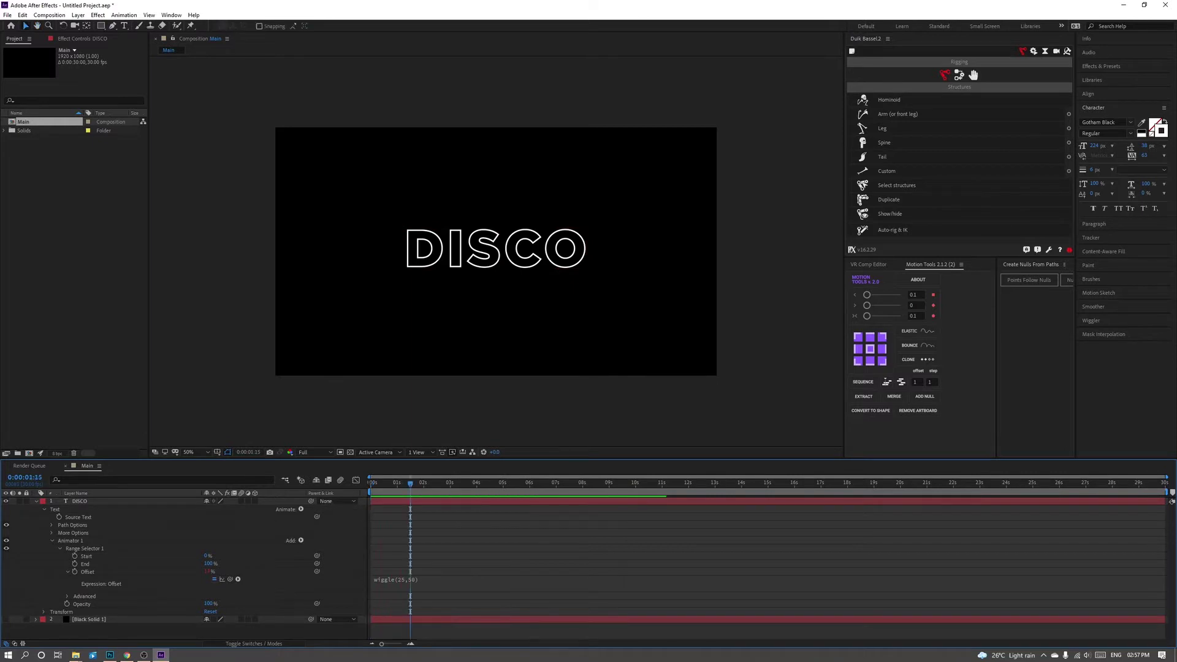
{"action": "left_click", "coordinate": [127, 655]}
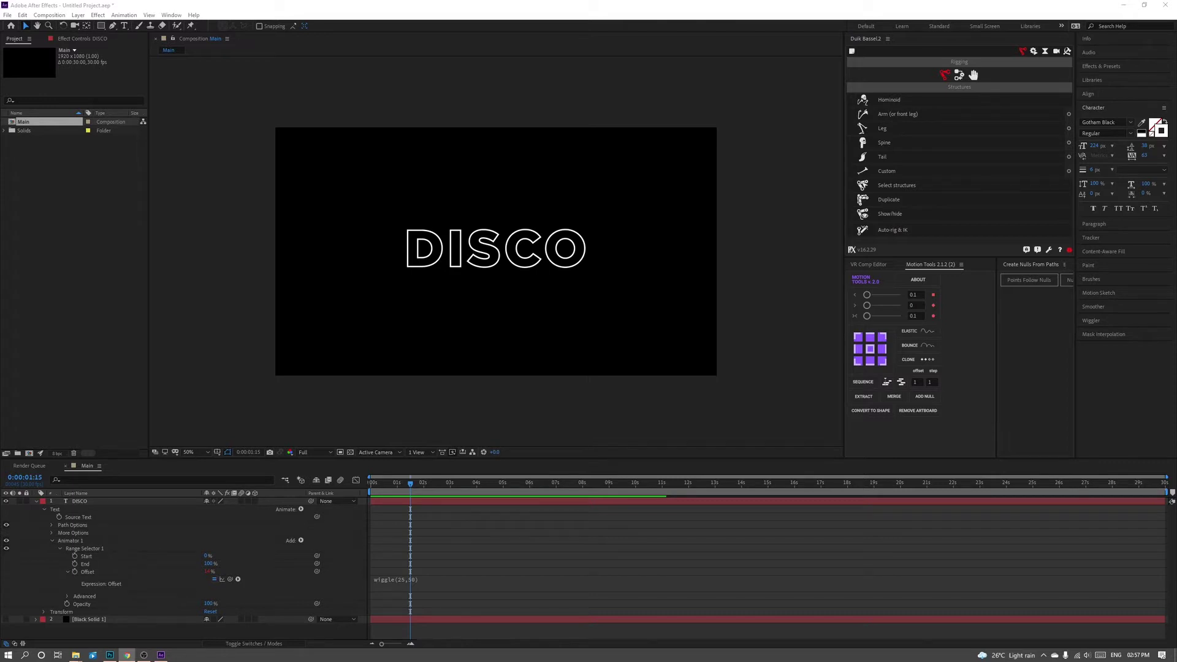
Set the animator's Opacity to 0% so the letters flicker.
{"action": "left_click", "coordinate": [208, 604]}
{"action": "type", "text": "0"}
{"action": "key", "text": "Return"}
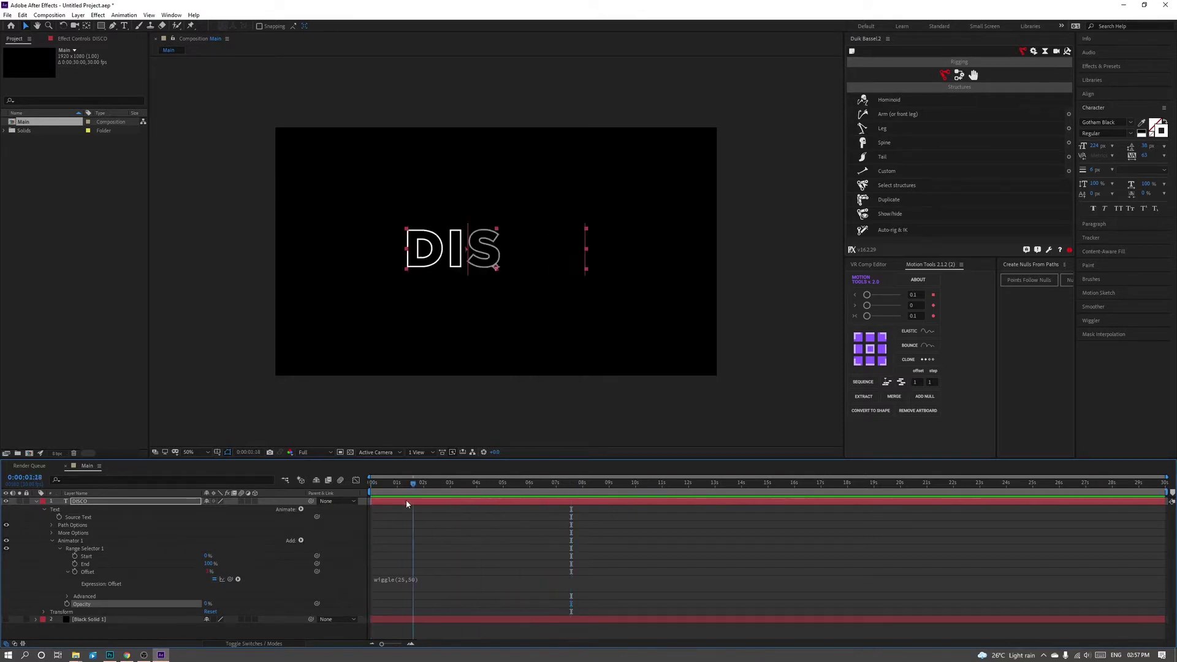
{"action": "left_click", "coordinate": [127, 655]}
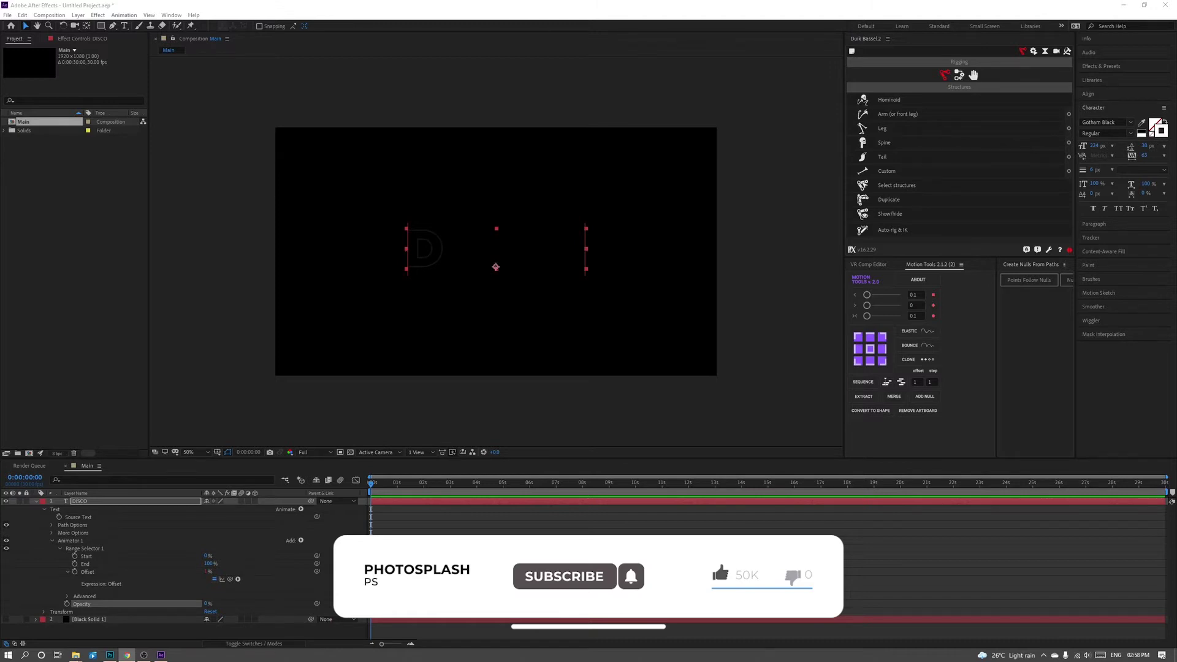
Duplicate the DISCO layer as DISCO 2 and preview the animation.
{"action": "left_click", "coordinate": [35, 501]}
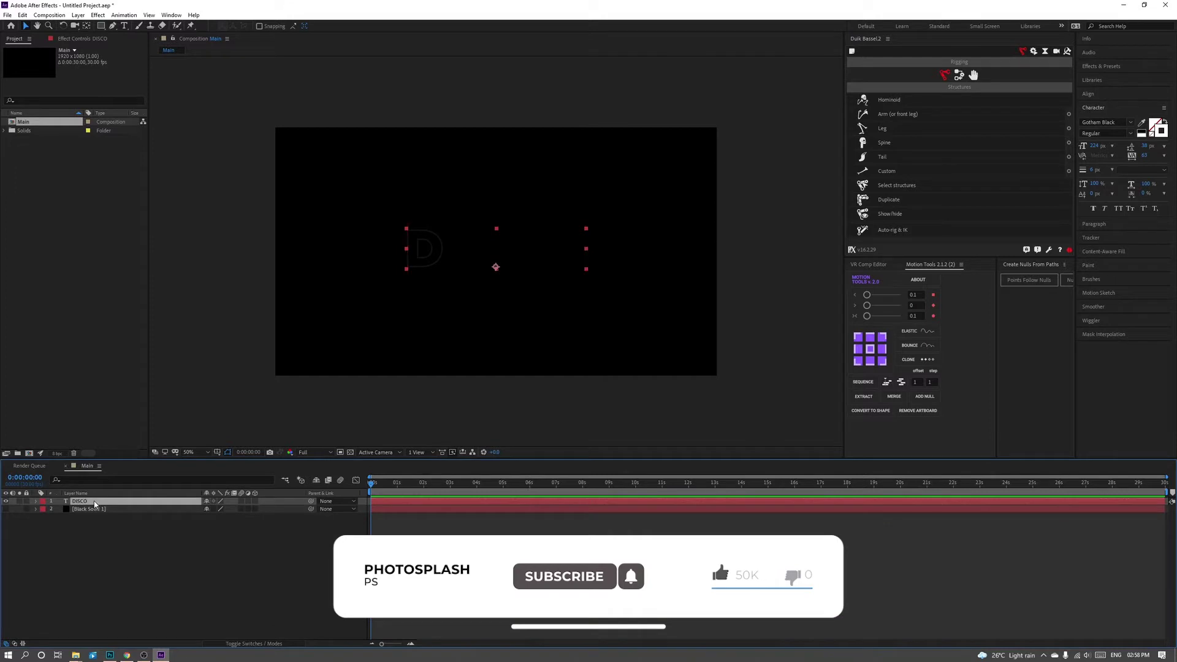
{"action": "key", "text": "F2"}
{"action": "left_click", "coordinate": [94, 503]}
{"action": "key", "text": "F2"}
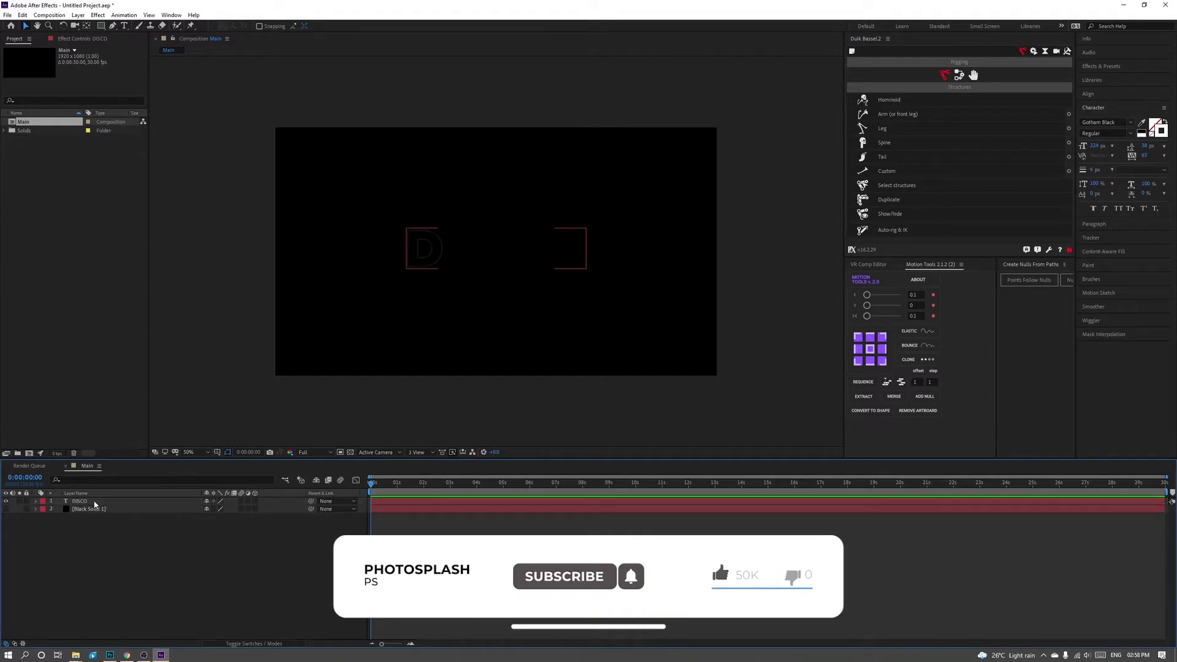
{"action": "left_click", "coordinate": [95, 502]}
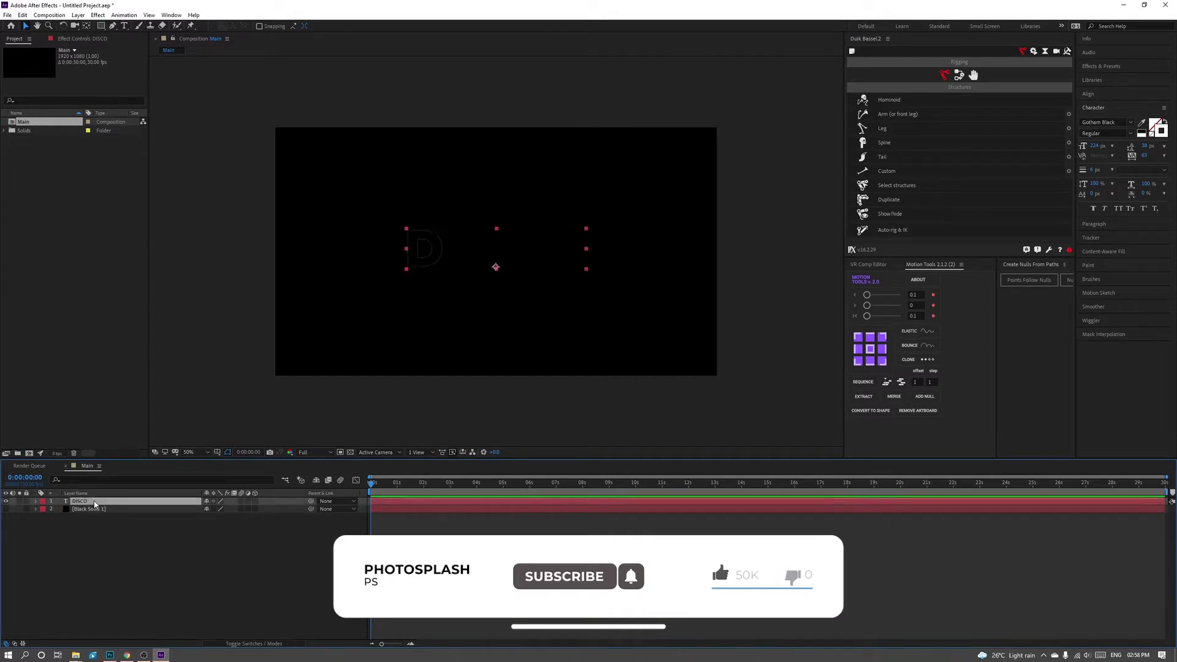
{"action": "key", "text": "ctrl+d"}
{"action": "key", "text": "space"}
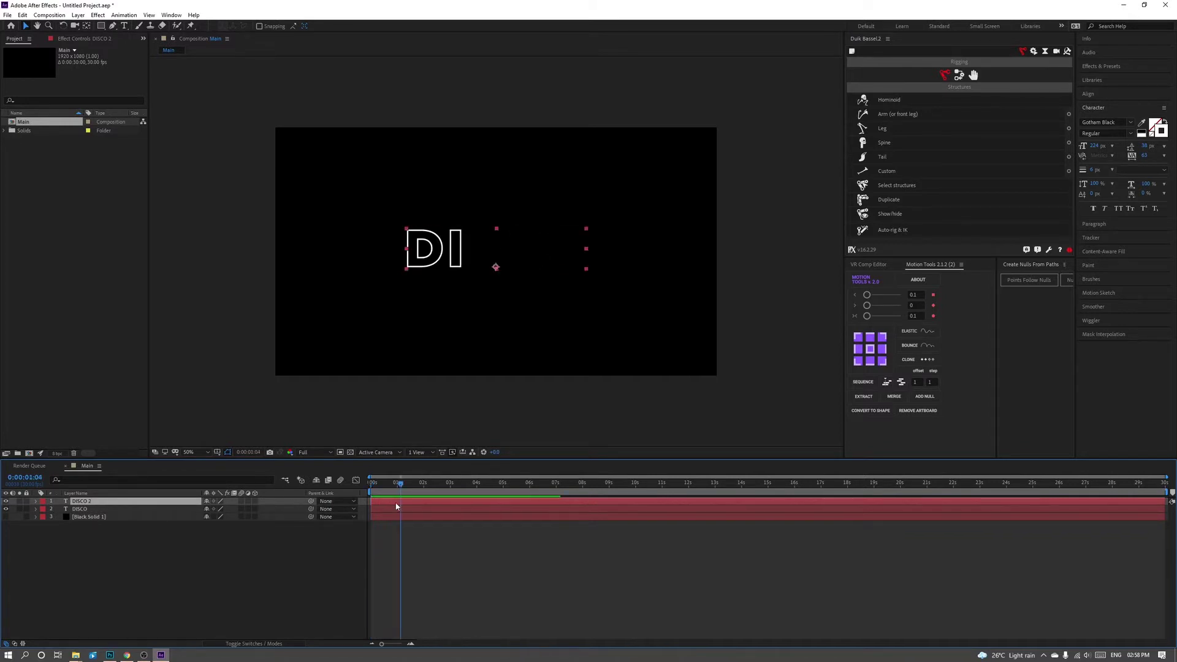
Split DISCO 2 near 1:14 where the I disappears, delete its first part, then undo.
{"action": "left_click", "coordinate": [409, 485]}
{"action": "scroll", "coordinate": [417, 499], "scroll_direction": "up", "scroll_amount": 3}
{"action": "key", "text": "Page_Down"}
{"action": "key", "text": "alt+Tab"}
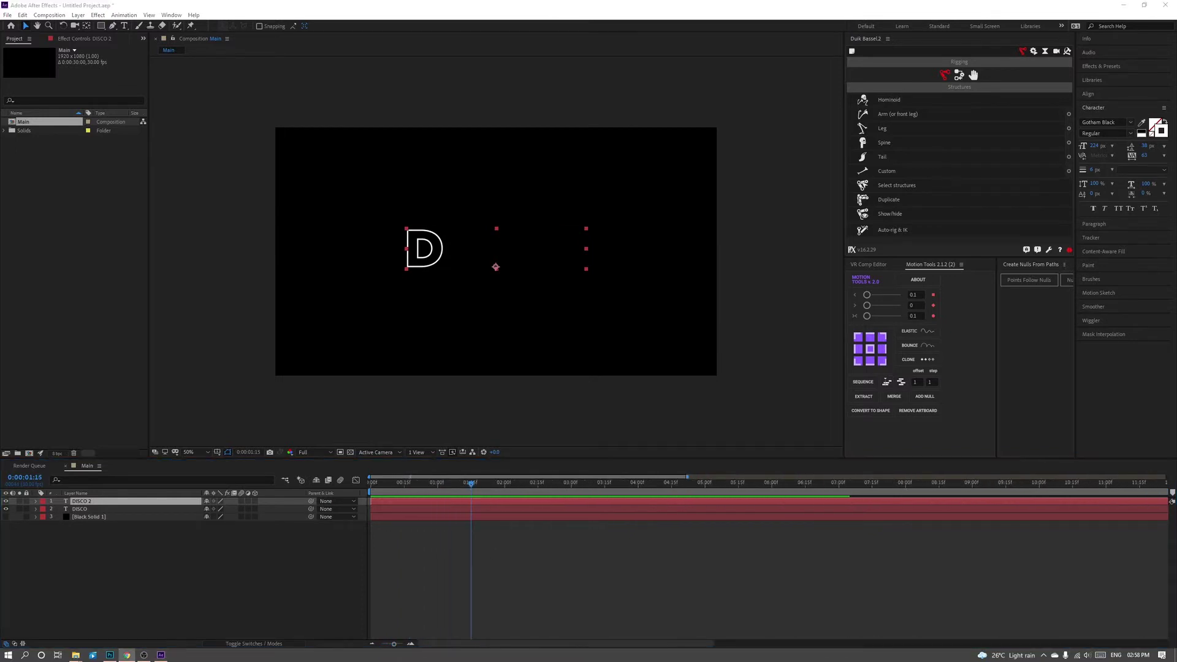
{"action": "left_click", "coordinate": [440, 505]}
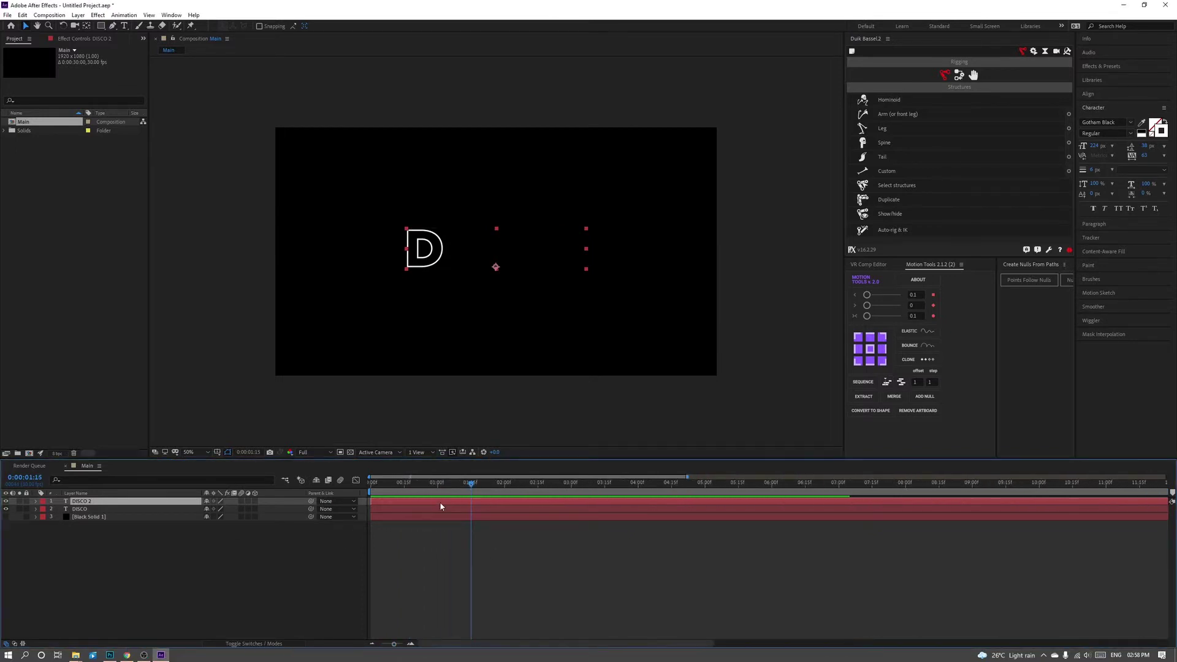
{"action": "key", "text": "ctrl+shift+d"}
{"action": "left_click", "coordinate": [433, 518]}
{"action": "key", "text": "Delete"}
{"action": "key", "text": "ctrl+z"}
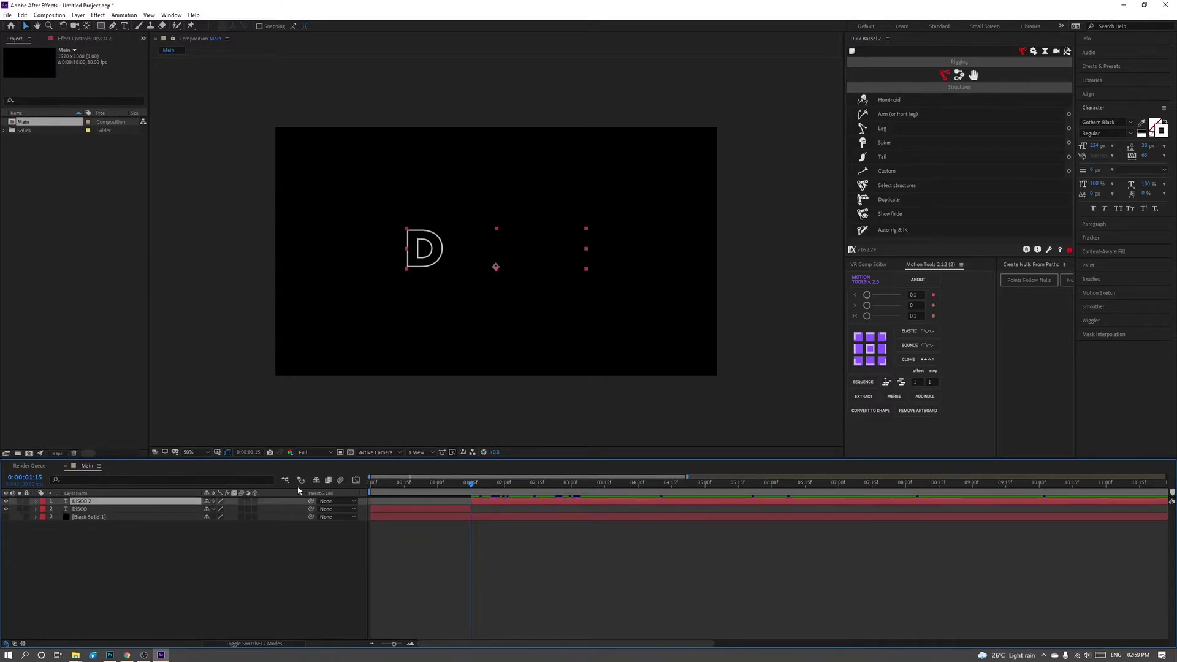
Replay the animation from the start and select the original DISCO layer.
{"action": "left_click_drag", "start_coordinate": [470, 484], "coordinate": [363, 559]}
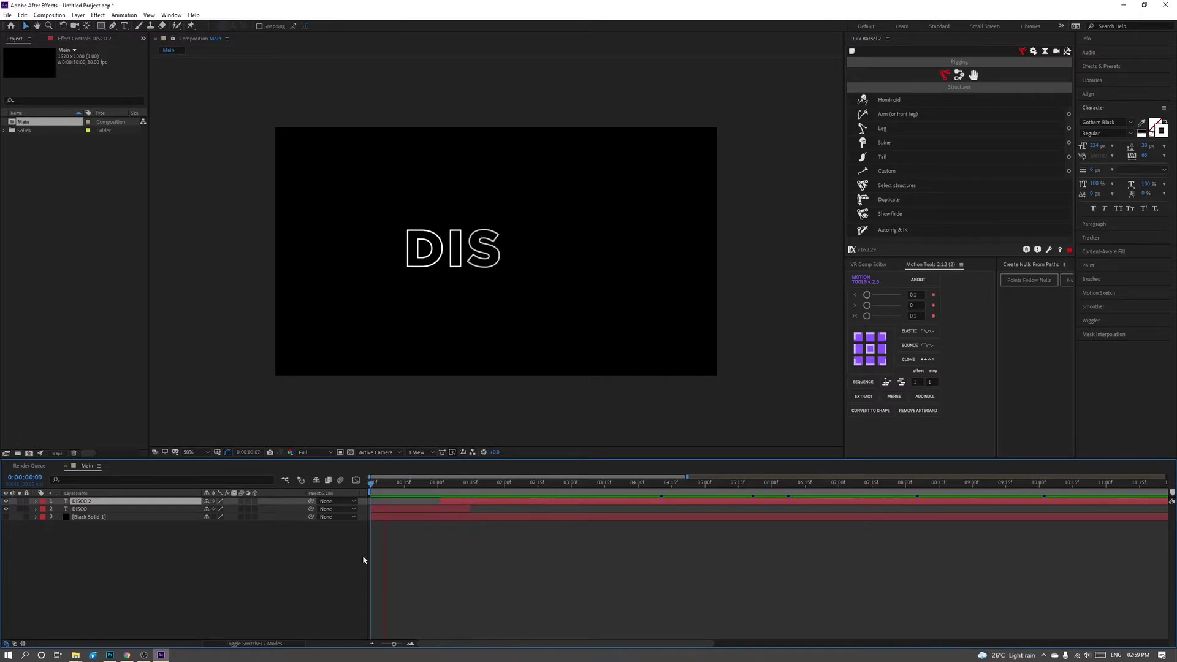
{"action": "key", "text": "space"}
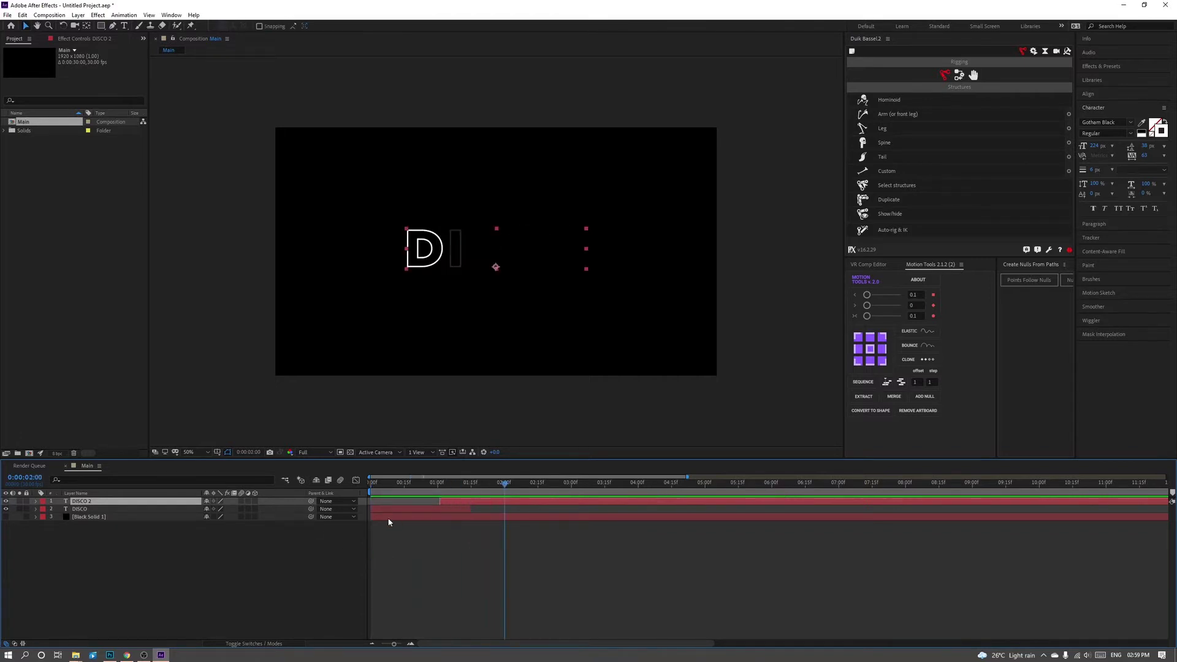
{"action": "left_click", "coordinate": [390, 512]}
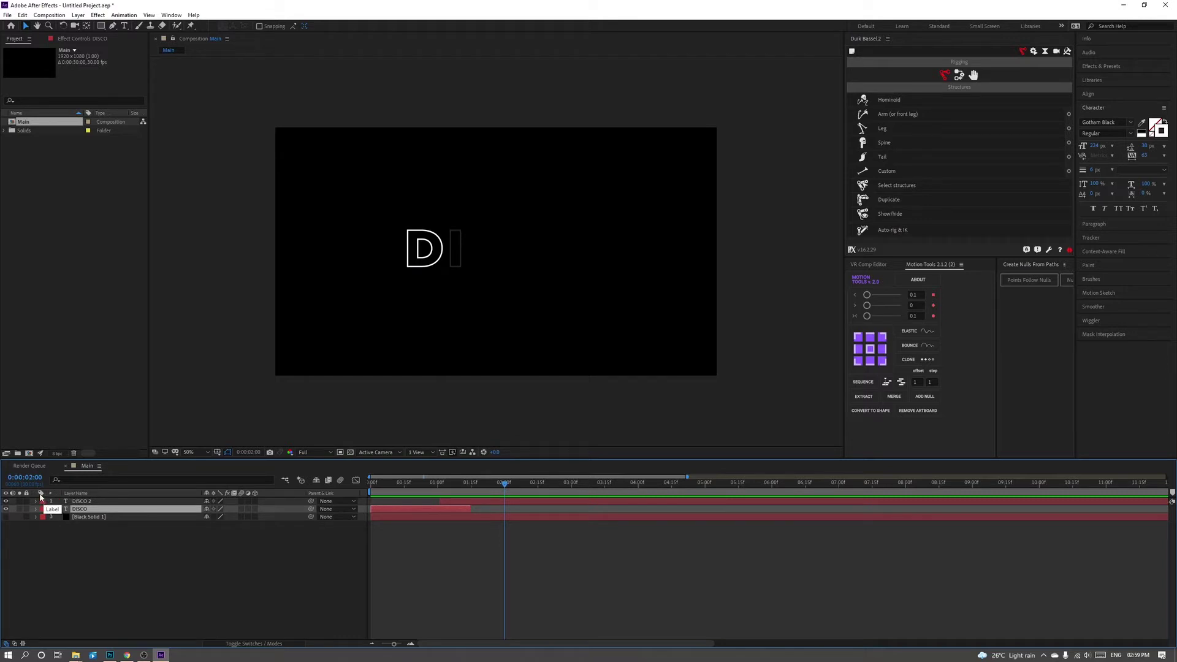
{"action": "left_click", "coordinate": [127, 655]}
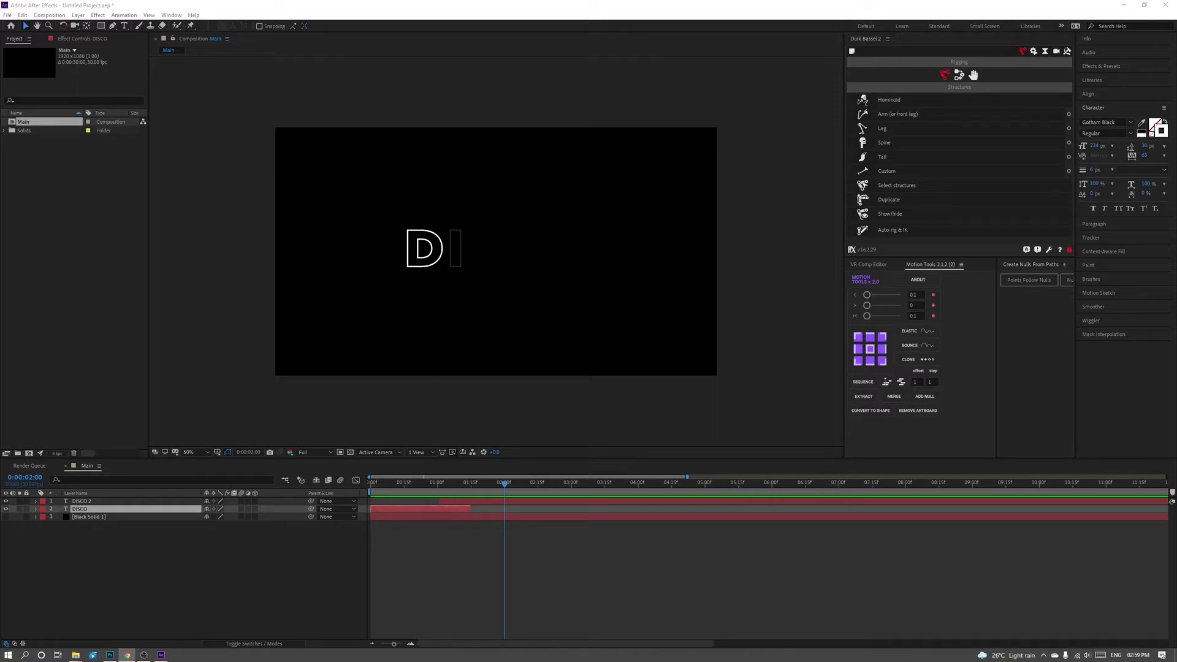
Expand DISCO 2 down to Range Selector 1 and open its wiggle(25,50) Offset expression.
{"action": "left_click", "coordinate": [82, 501]}
{"action": "left_click", "coordinate": [35, 500]}
{"action": "left_click", "coordinate": [46, 517]}
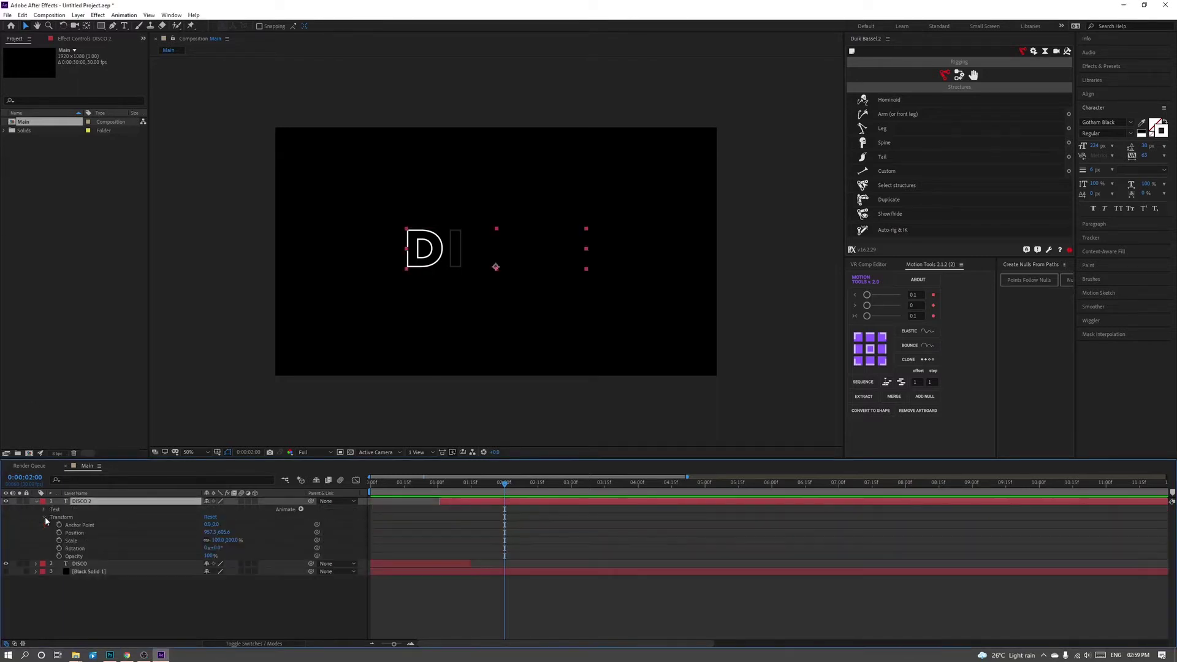
{"action": "left_click", "coordinate": [45, 509]}
{"action": "left_click", "coordinate": [53, 541]}
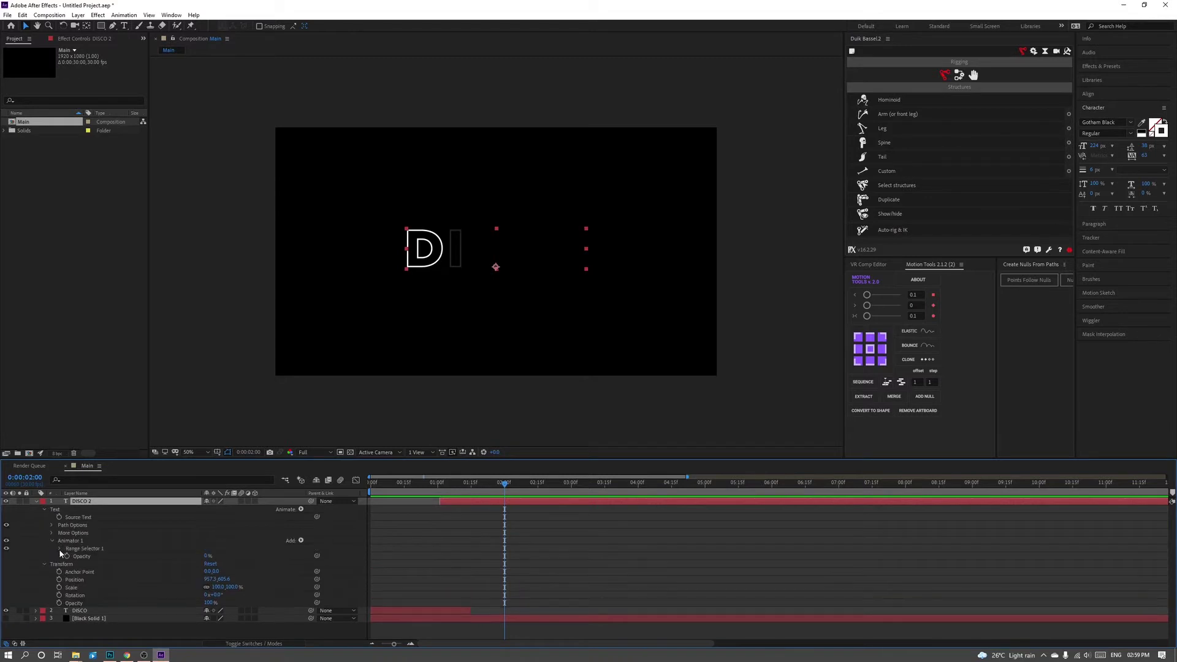
{"action": "left_click", "coordinate": [60, 548]}
{"action": "left_click", "coordinate": [76, 572], "text": "alt"}
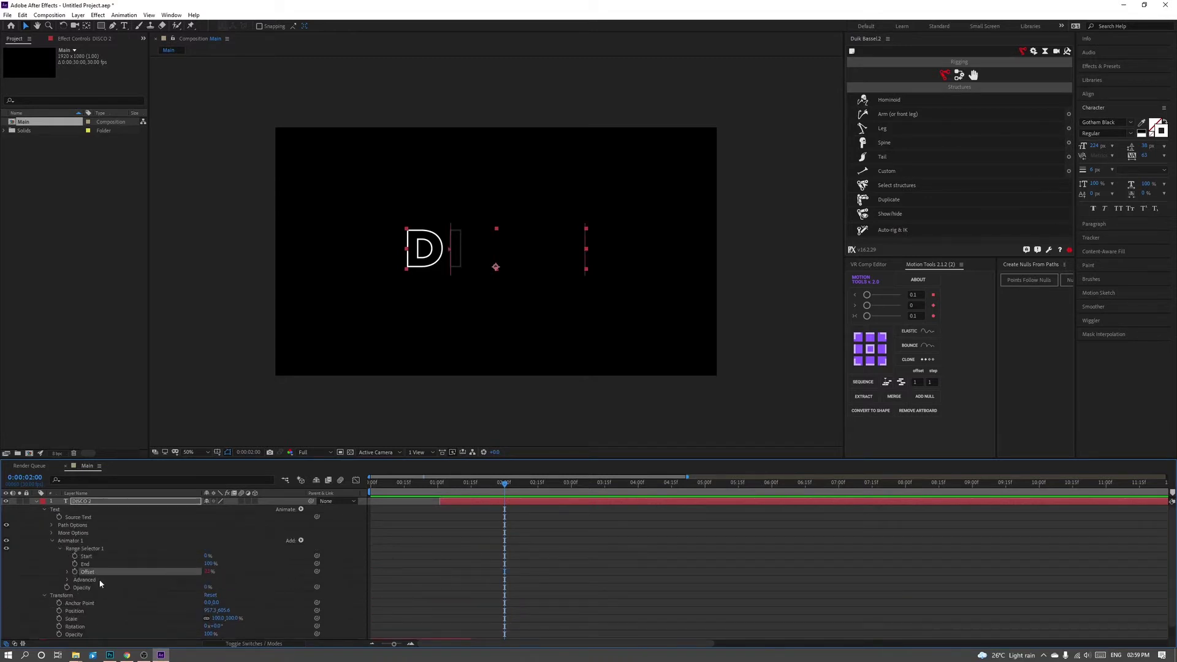
{"action": "type", "text": "wiggle(25,50)"}
{"action": "left_click", "coordinate": [412, 582]}
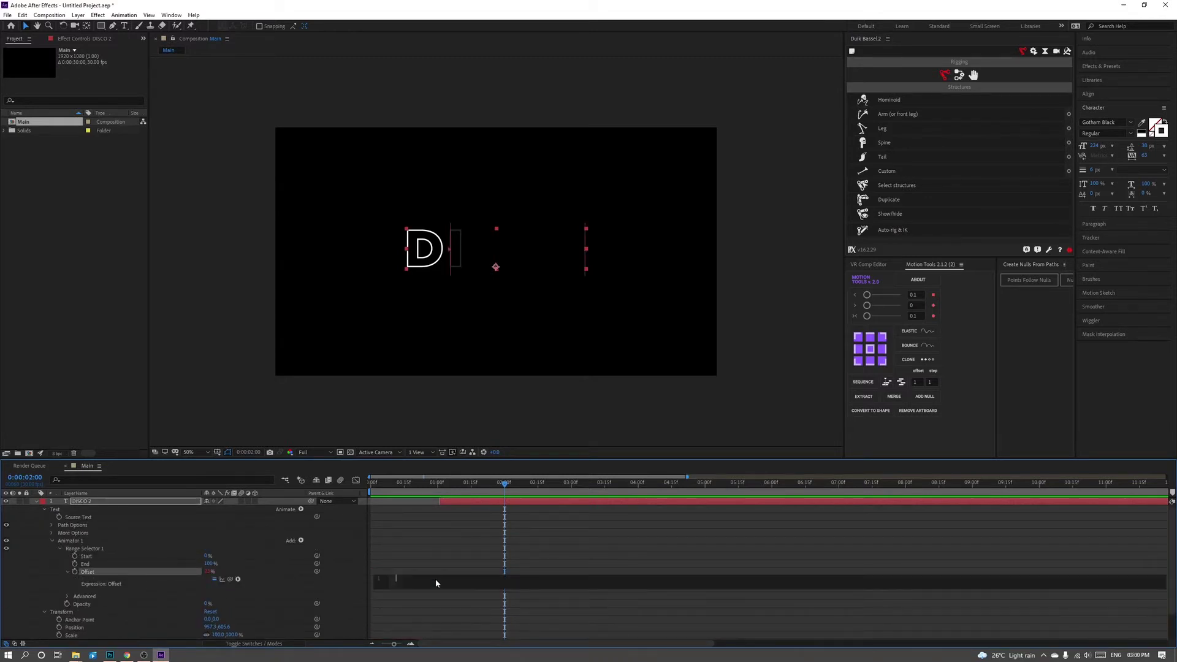
Delete Animator 1 from DISCO 2 and scrub the timeline to check timing.
{"action": "left_click", "coordinate": [67, 542]}
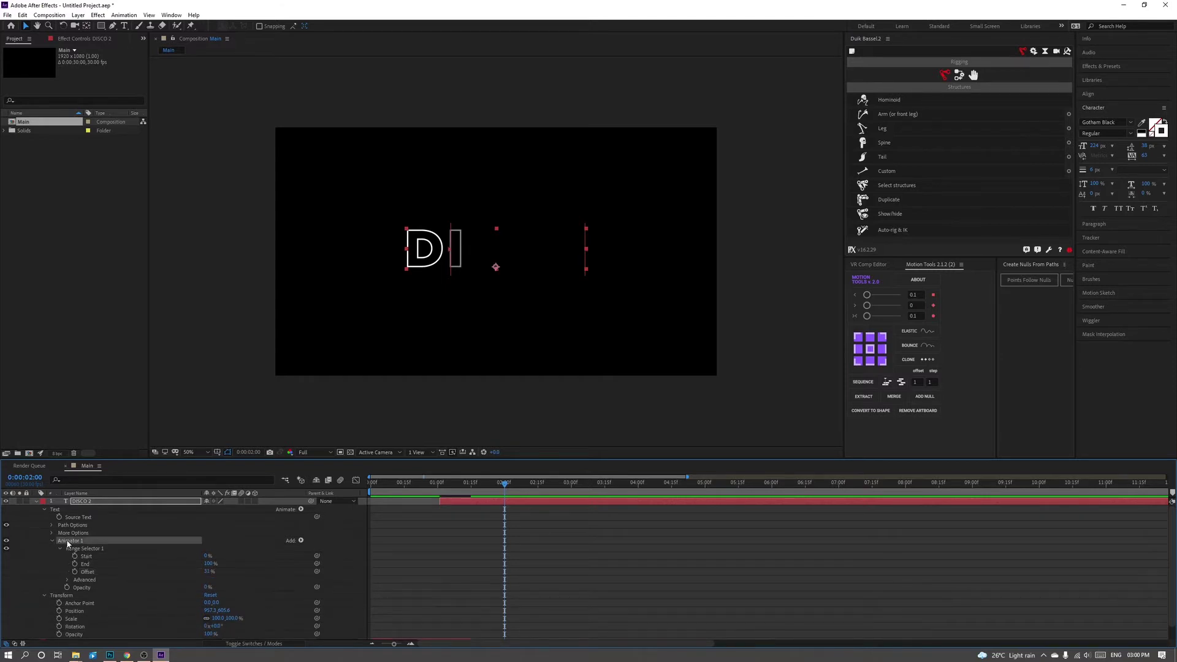
{"action": "key", "text": "Delete"}
{"action": "left_click", "coordinate": [36, 501]}
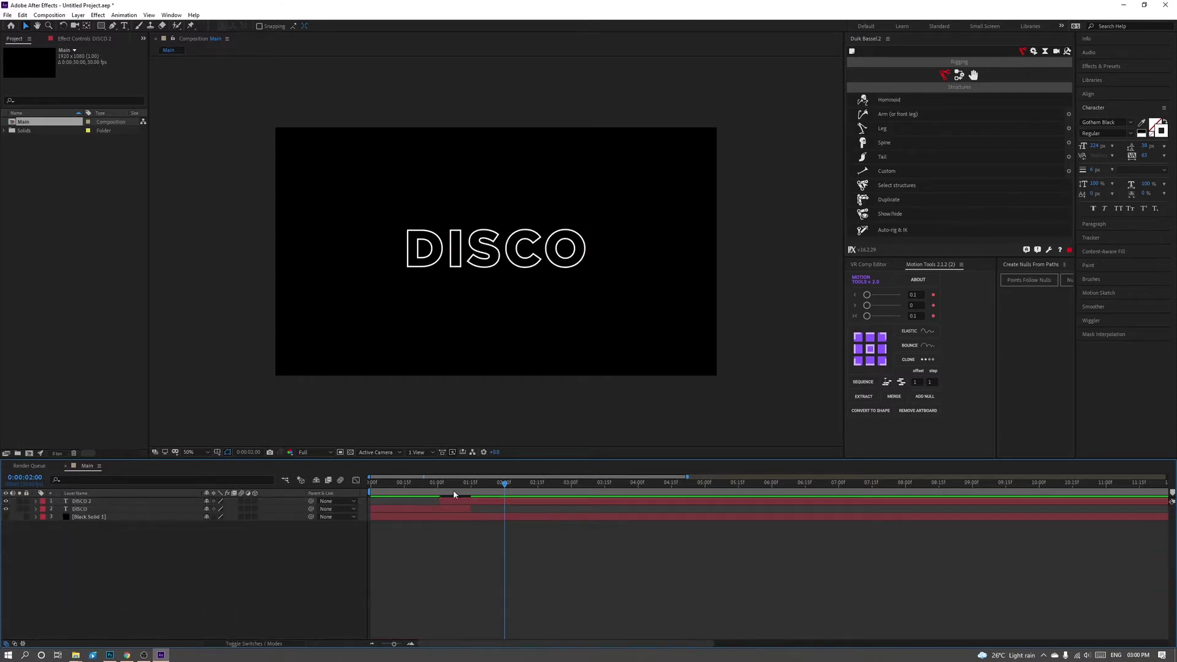
{"action": "left_click_drag", "start_coordinate": [455, 495], "coordinate": [512, 510]}
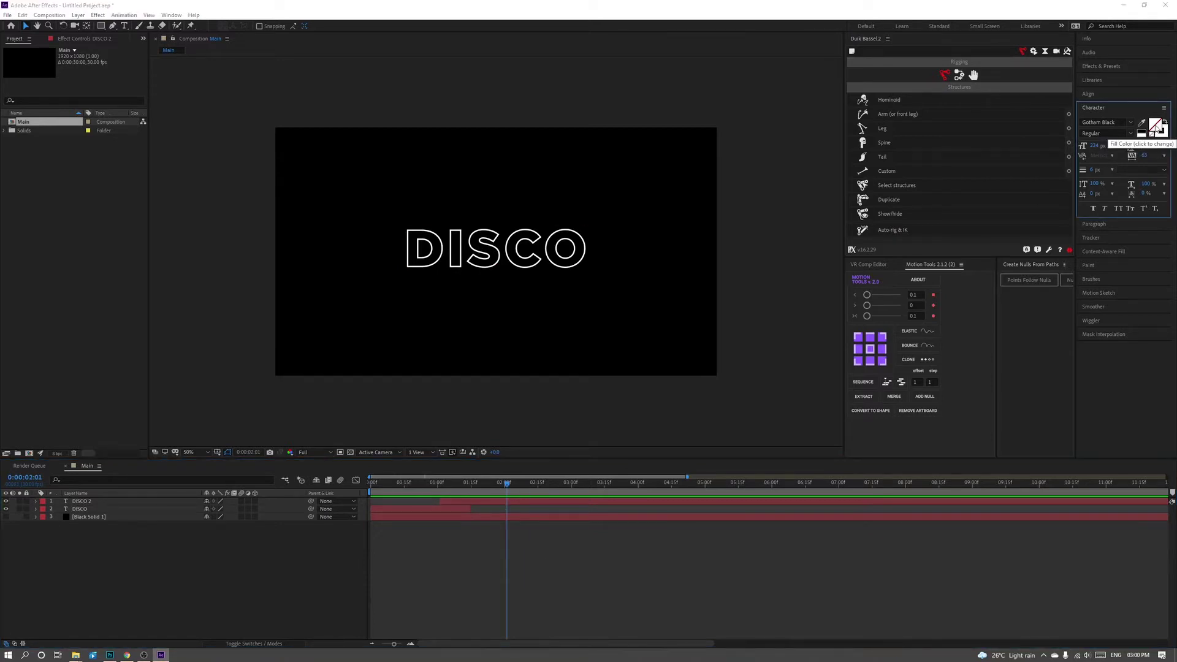
Remove DISCO 2's stroke and set its text fill to solid white.
{"action": "left_click", "coordinate": [1155, 126]}
{"action": "key", "text": "Return"}
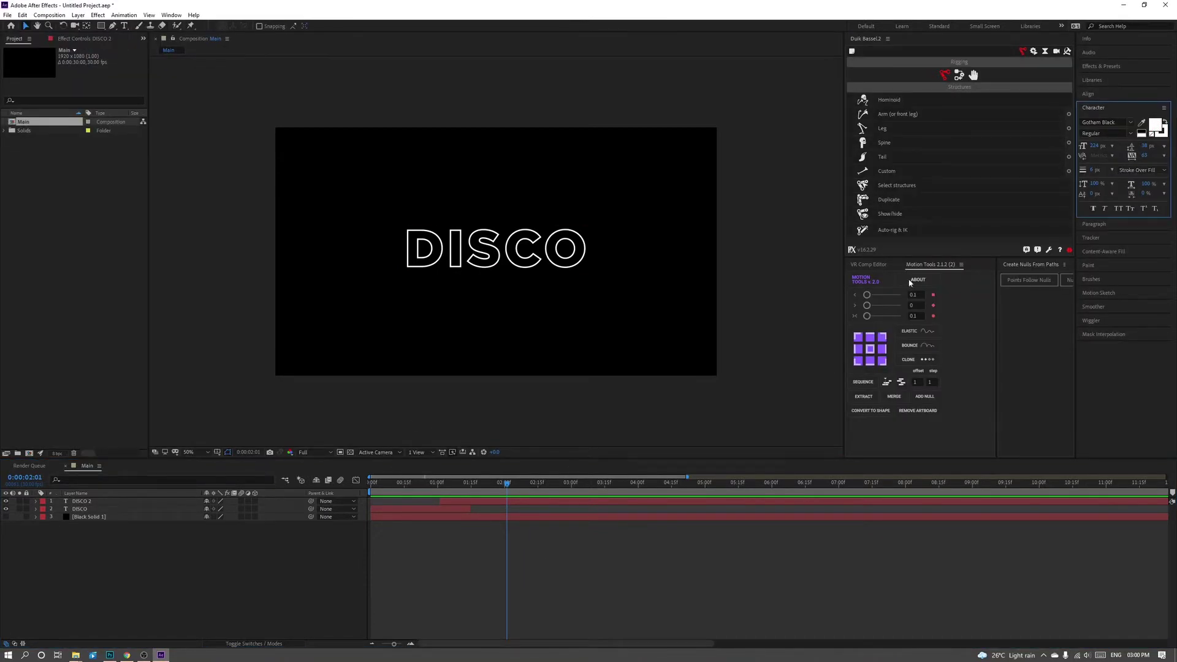
{"action": "left_click", "coordinate": [1164, 137]}
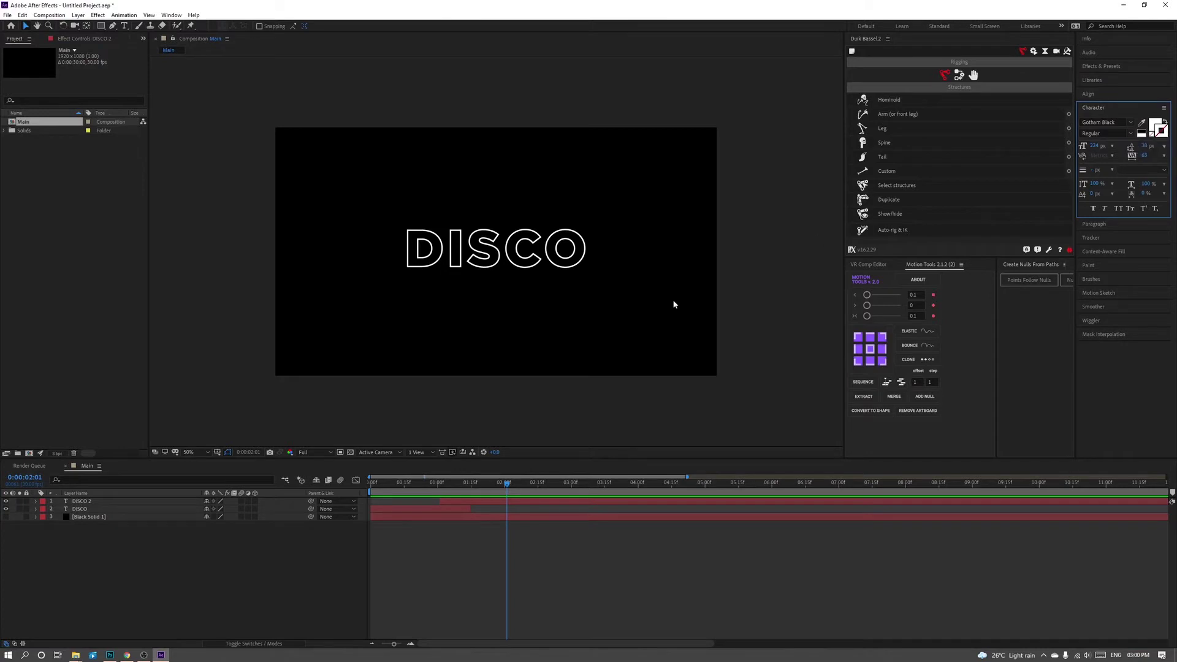
{"action": "left_click", "coordinate": [490, 501]}
{"action": "left_click_drag", "start_coordinate": [496, 484], "coordinate": [533, 484]}
{"action": "left_click", "coordinate": [1155, 134]}
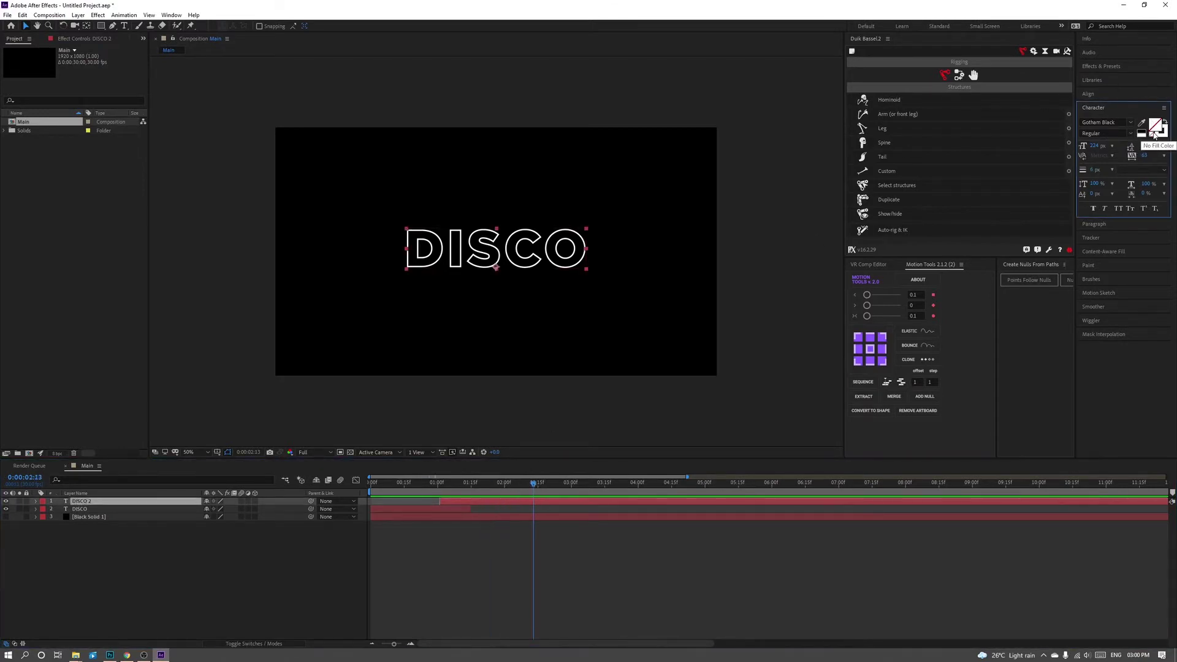
{"action": "left_click", "coordinate": [1156, 125]}
{"action": "left_click", "coordinate": [214, 27]}
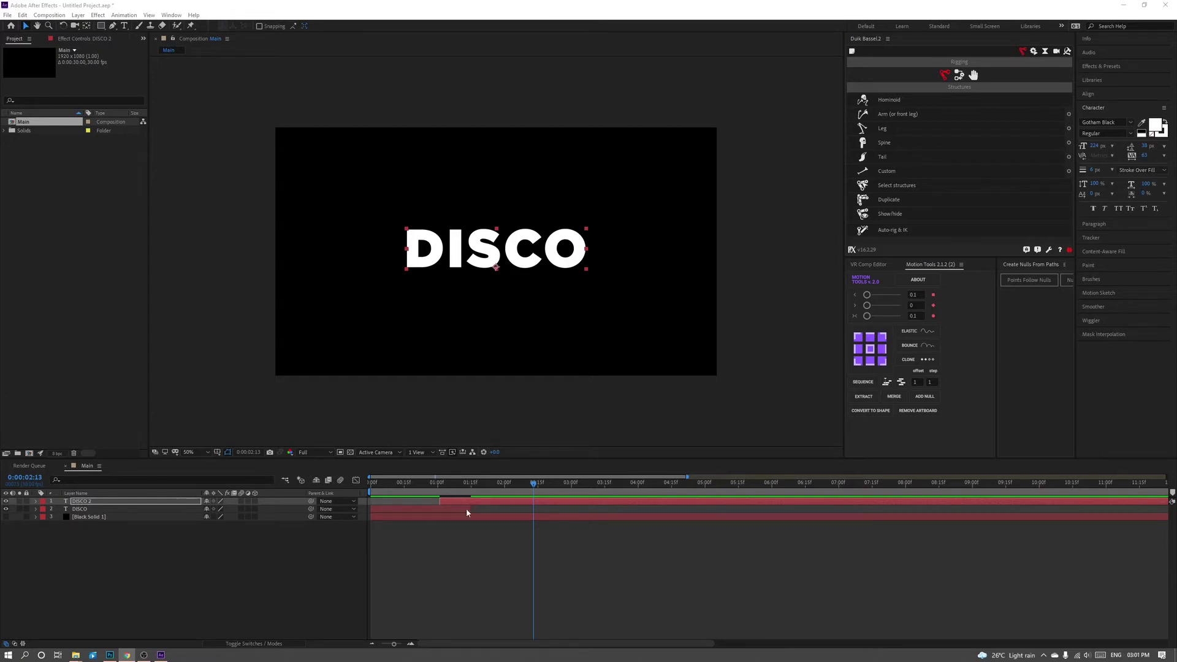
Show DISCO 2's Opacity near one second and paste 0% keyframes there and at frame 03.
{"action": "key", "text": "t"}
{"action": "left_click_drag", "start_coordinate": [464, 485], "coordinate": [443, 485]}
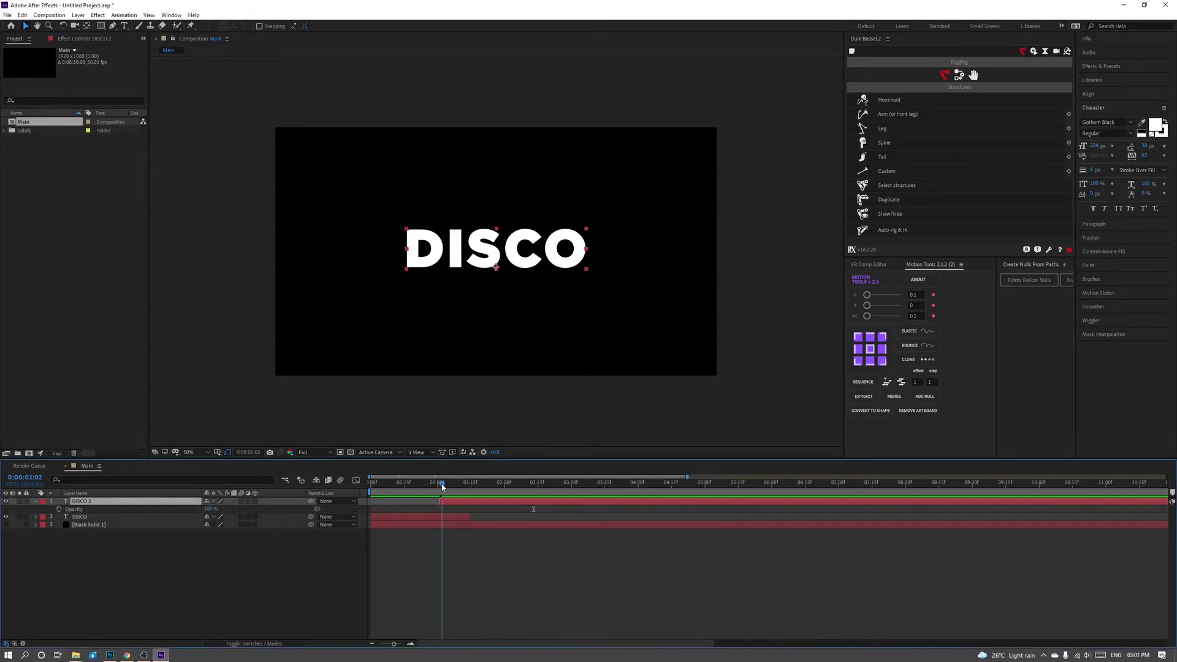
{"action": "mouse_move", "coordinate": [393, 644]}
{"action": "left_mouse_down"}
{"action": "mouse_move", "coordinate": [382, 646]}
{"action": "mouse_move", "coordinate": [439, 646]}
{"action": "left_mouse_up"}
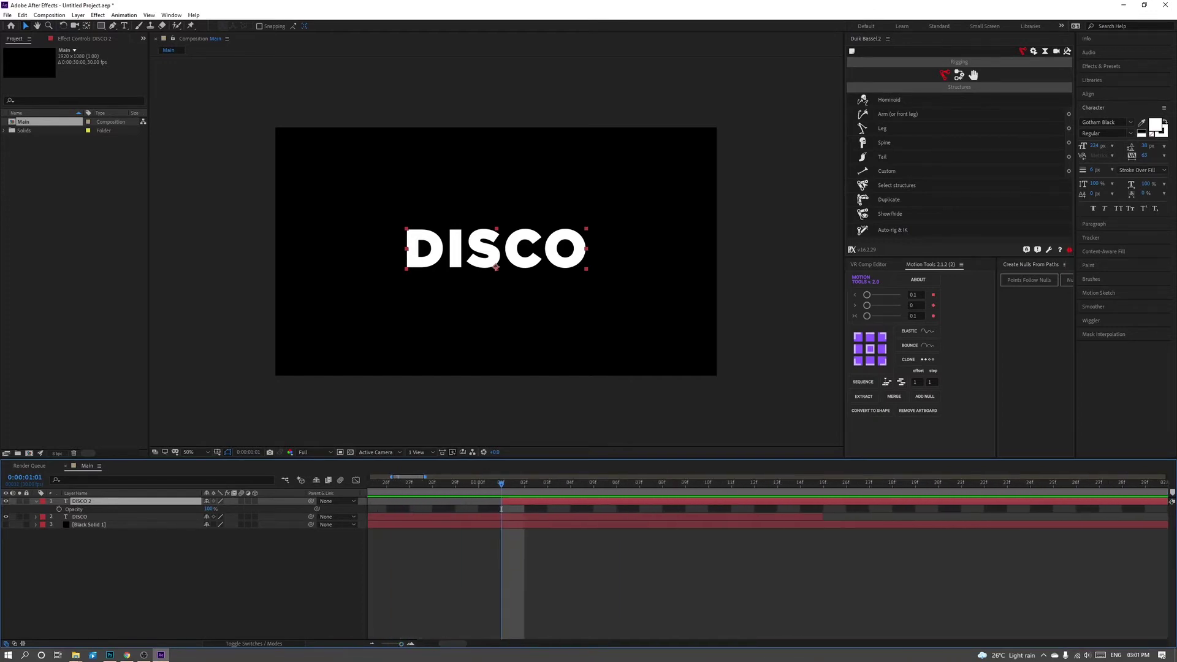
{"action": "left_click", "coordinate": [512, 509]}
{"action": "key", "text": "ctrl+v"}
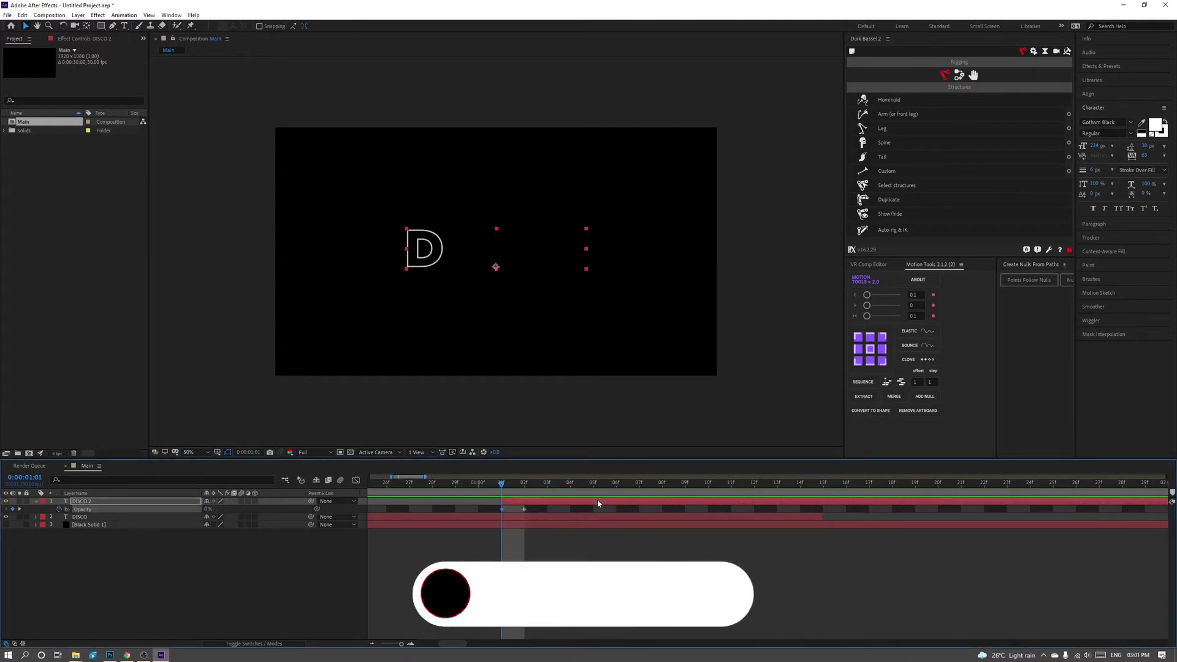
{"action": "key", "text": "Page_Down"}
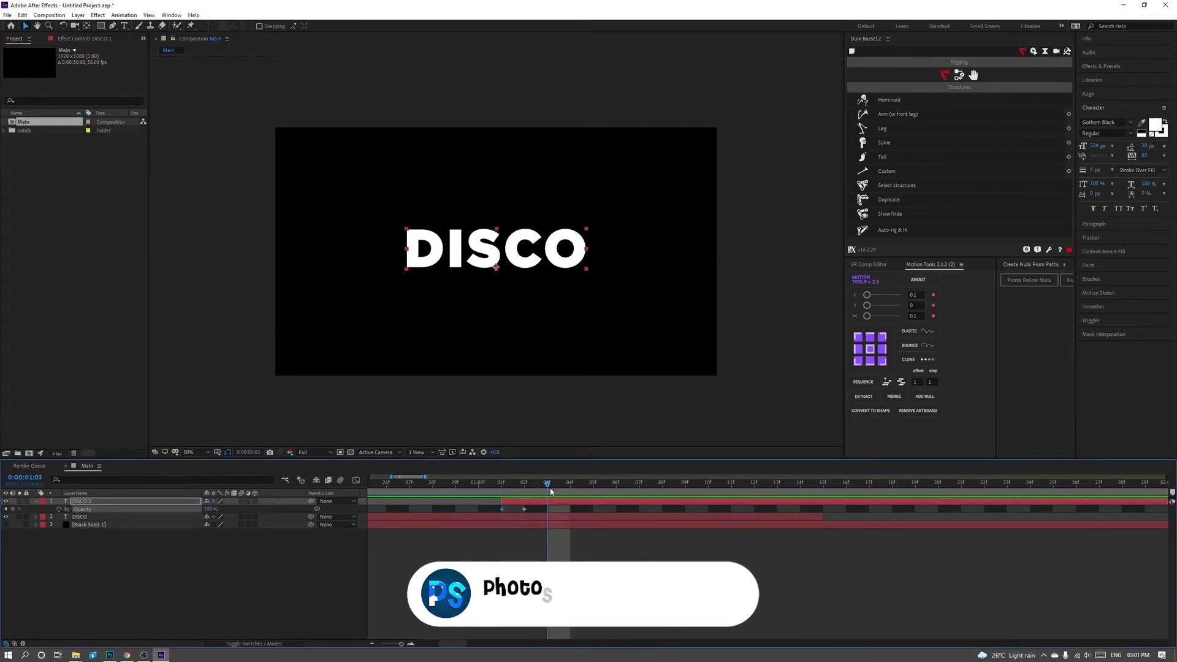
{"action": "key", "text": "Page_Down"}
{"action": "key", "text": "ctrl+v"}
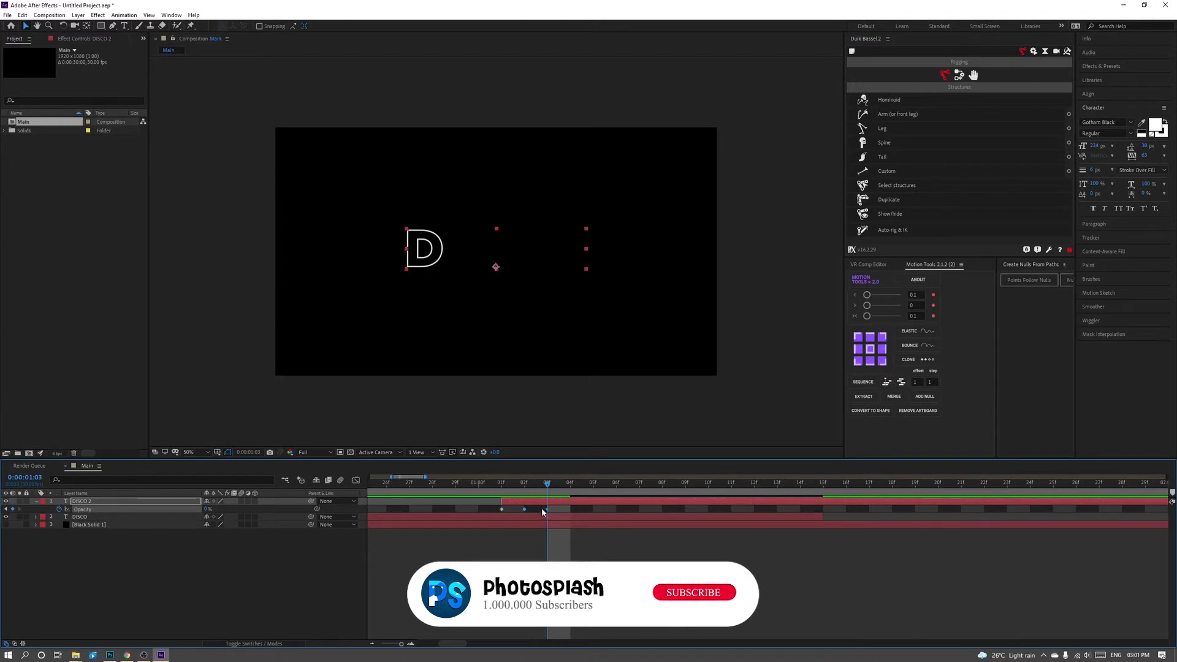
Paste more opacity keyframes at frames 06, 08, 09 and a later pair, then preview.
{"action": "left_click_drag", "start_coordinate": [547, 486], "coordinate": [593, 492]}
{"action": "key", "text": "Page_Down"}
{"action": "key", "text": "ctrl+v"}
{"action": "key", "text": "Page_Down"}
{"action": "key", "text": "Page_Down"}
{"action": "key", "text": "ctrl+v"}
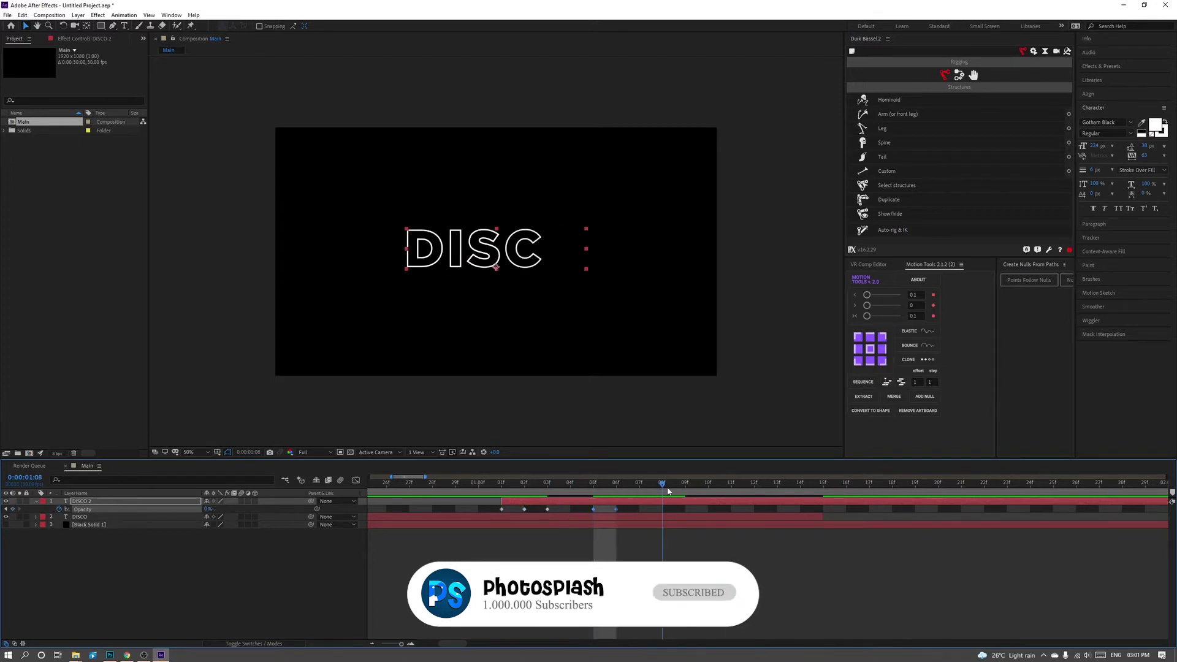
{"action": "key", "text": "Page_Down"}
{"action": "key", "text": "ctrl+v"}
{"action": "left_click_drag", "start_coordinate": [697, 489], "coordinate": [802, 490]}
{"action": "key", "text": "ctrl+v"}
{"action": "key", "text": "ctrl+v"}
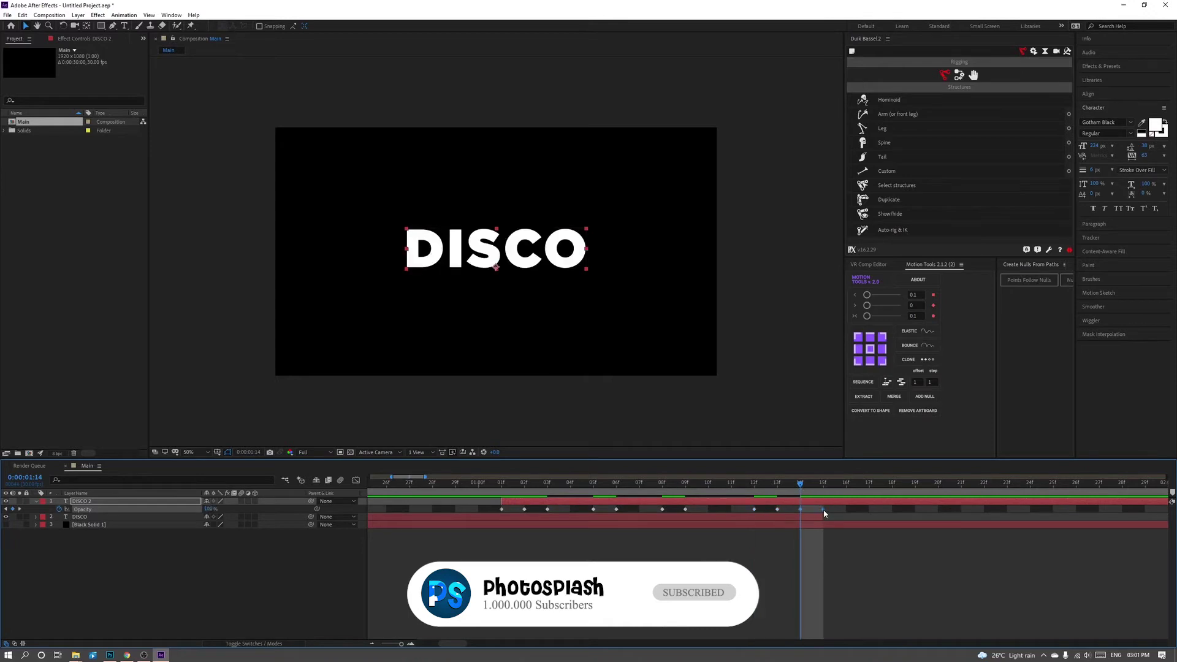
{"action": "key", "text": "space"}
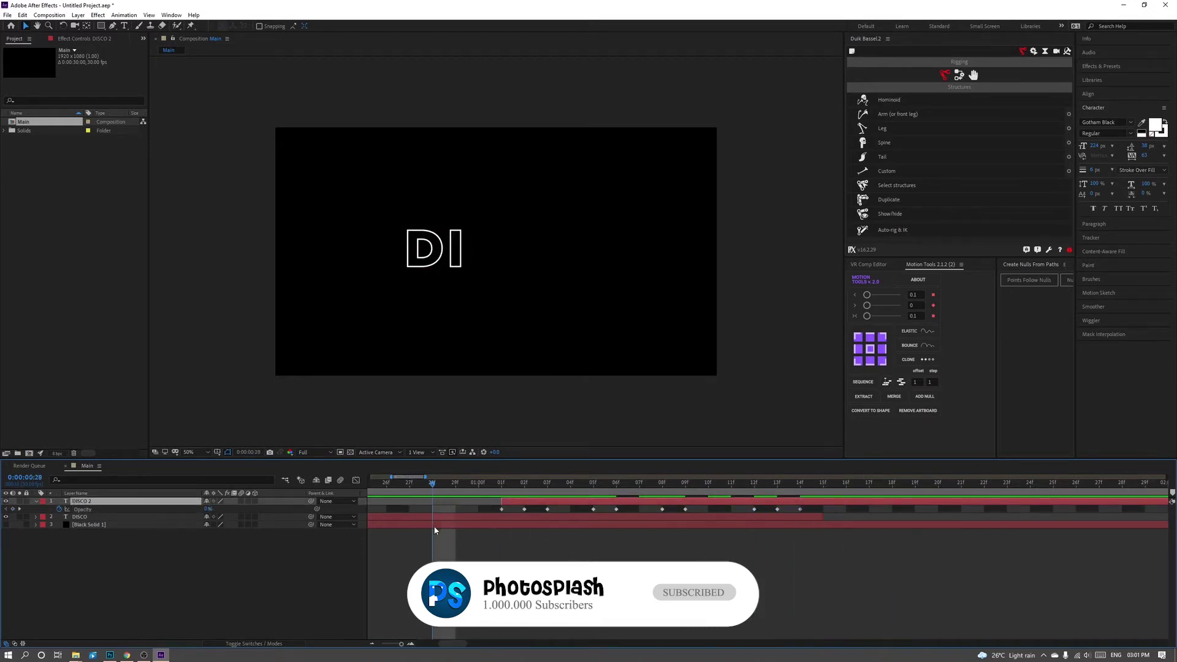
{"action": "left_click_drag", "start_coordinate": [412, 645], "coordinate": [394, 644]}
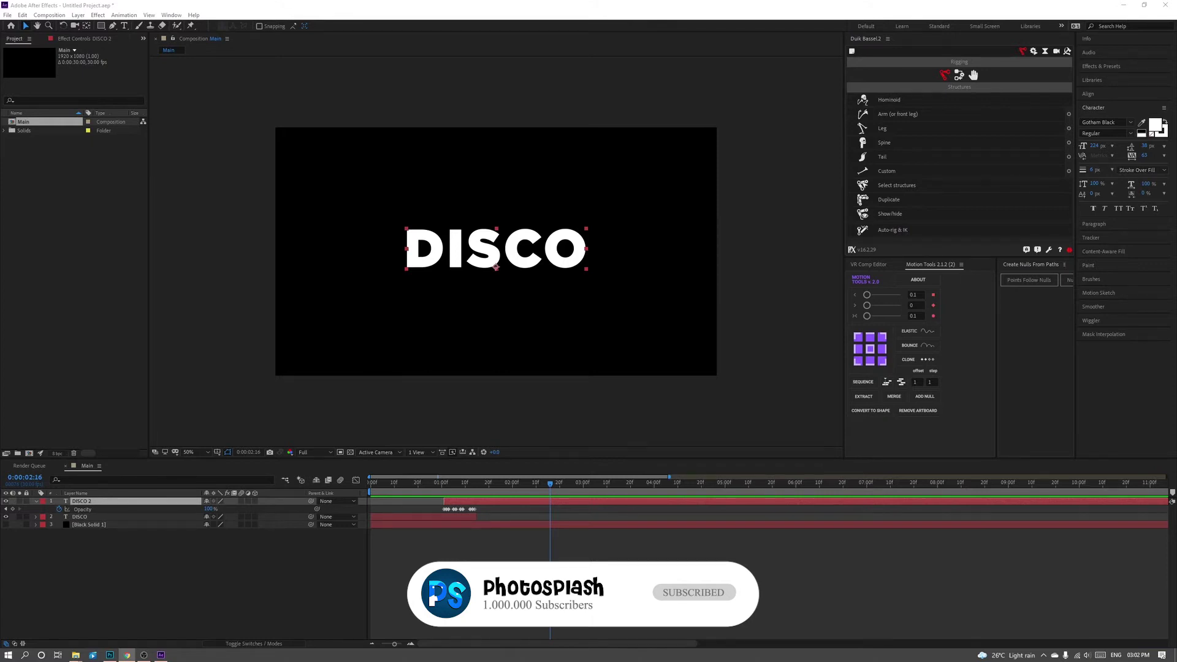
Slide the selected Opacity keyframe pair to 0:00:01:09 and preview the retimed flicker.
{"action": "left_click_drag", "start_coordinate": [394, 643], "coordinate": [398, 644]}
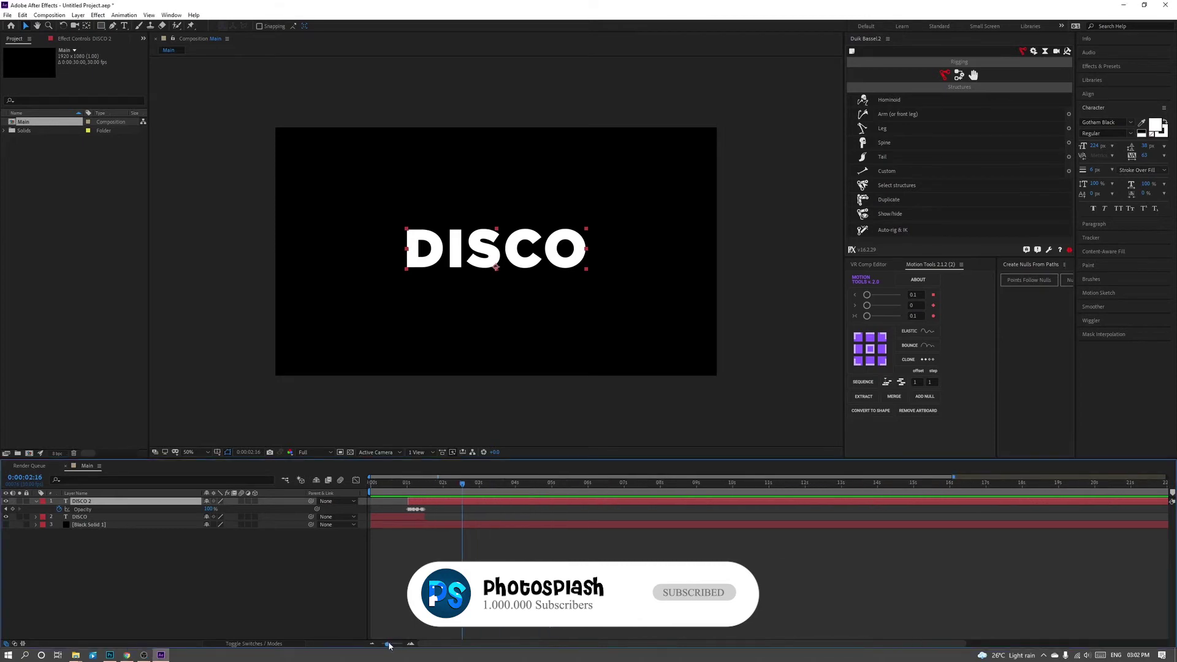
{"action": "left_click_drag", "start_coordinate": [522, 511], "coordinate": [568, 518]}
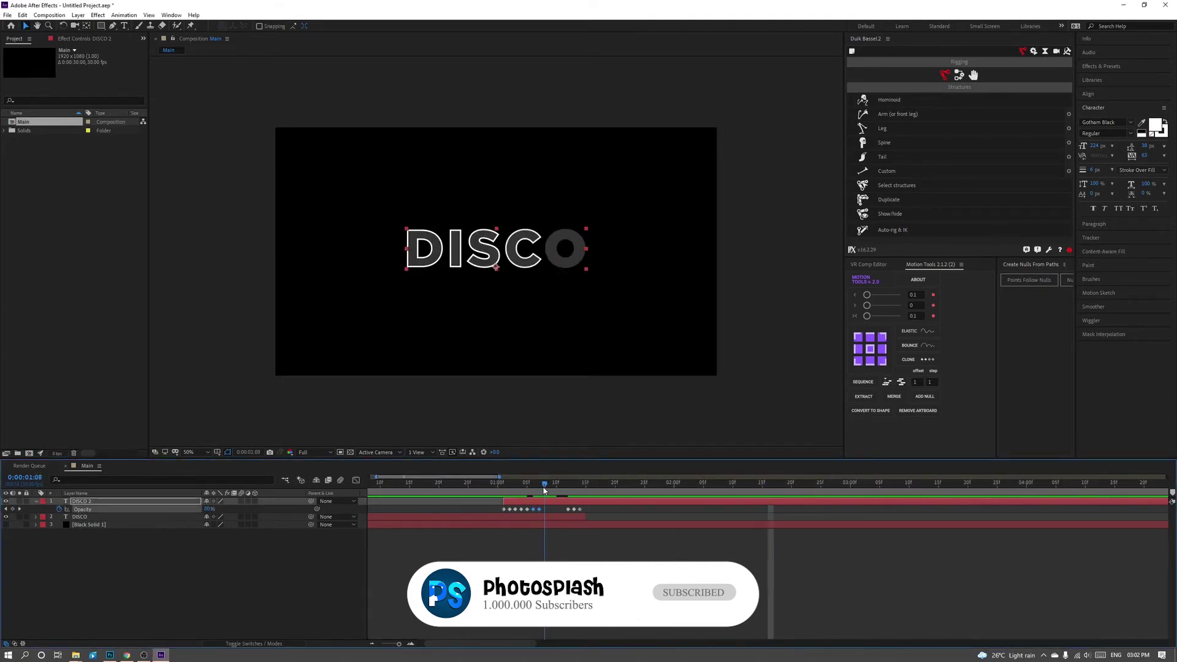
{"action": "key", "text": "space"}
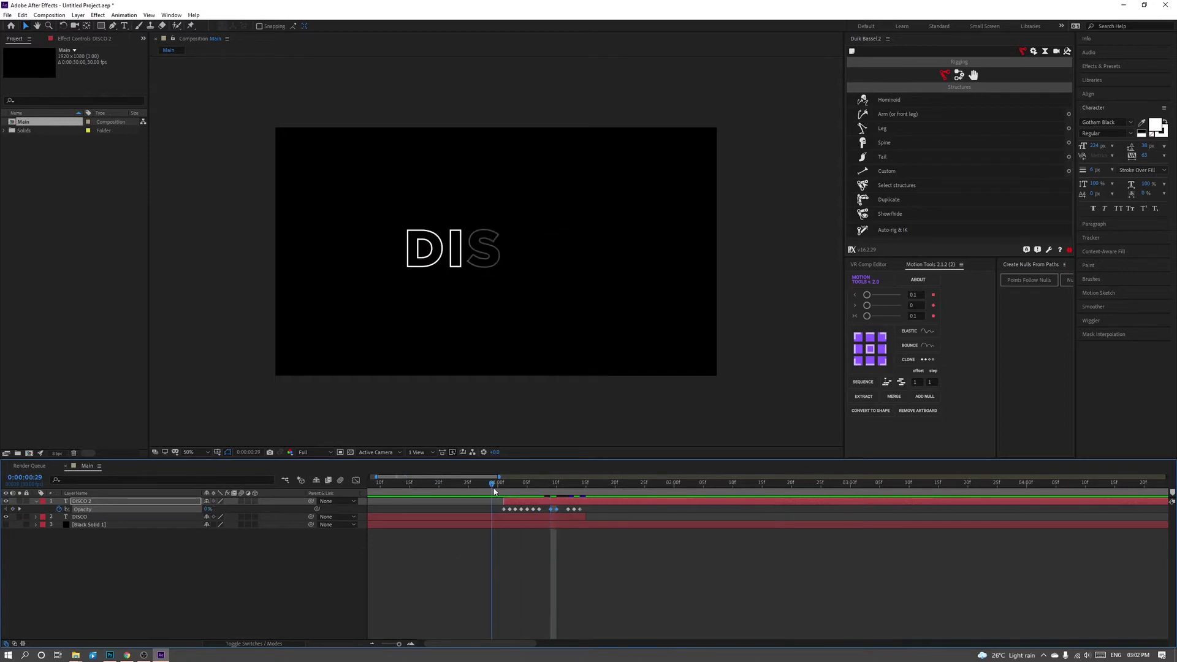
Select both DISCO and DISCO 2 layers and pre-compose them into a composition named Text.
{"action": "left_click", "coordinate": [592, 487]}
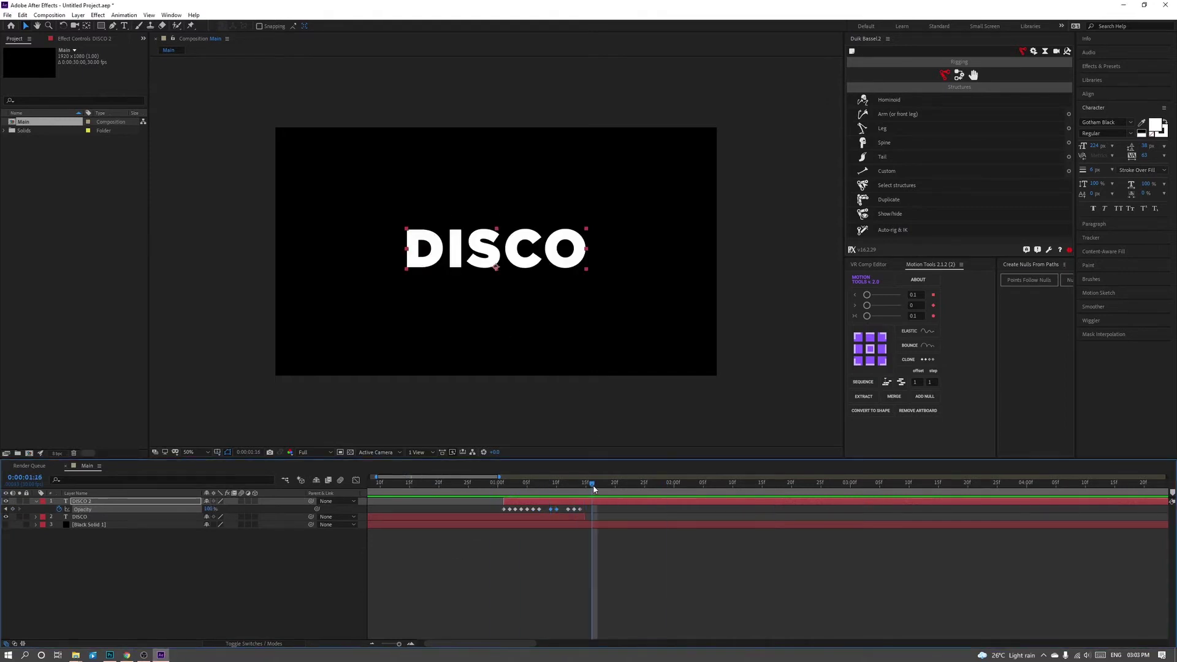
{"action": "left_click", "coordinate": [154, 517], "text": "ctrl"}
{"action": "right_click", "coordinate": [87, 509]}
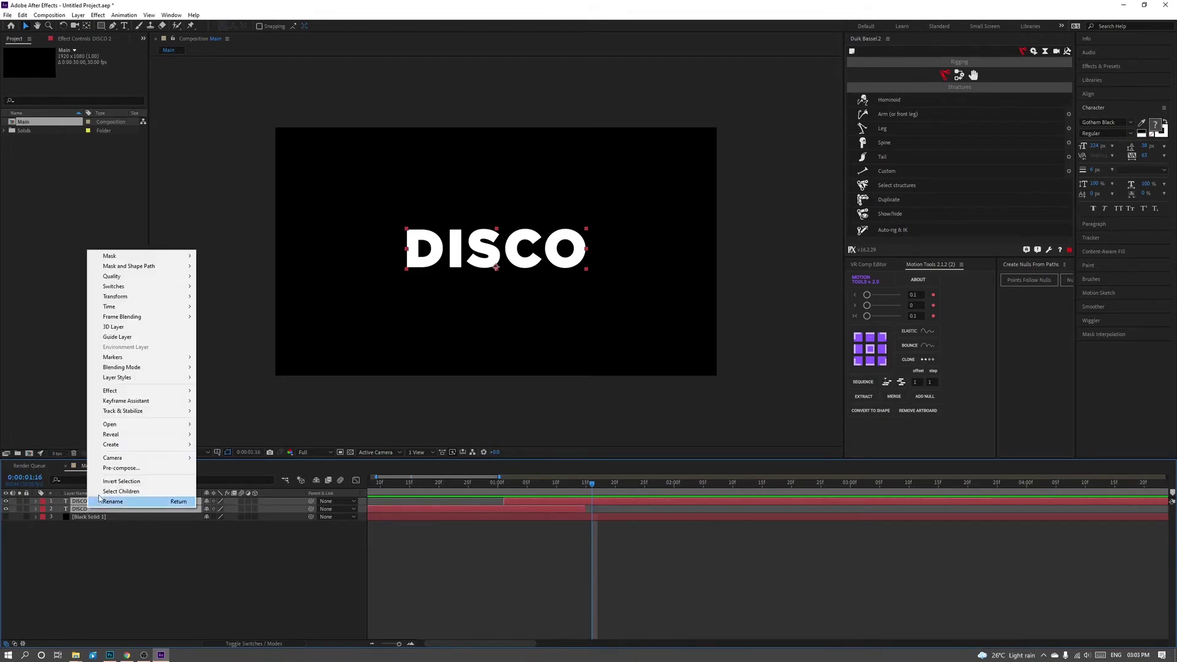
{"action": "left_click", "coordinate": [103, 469]}
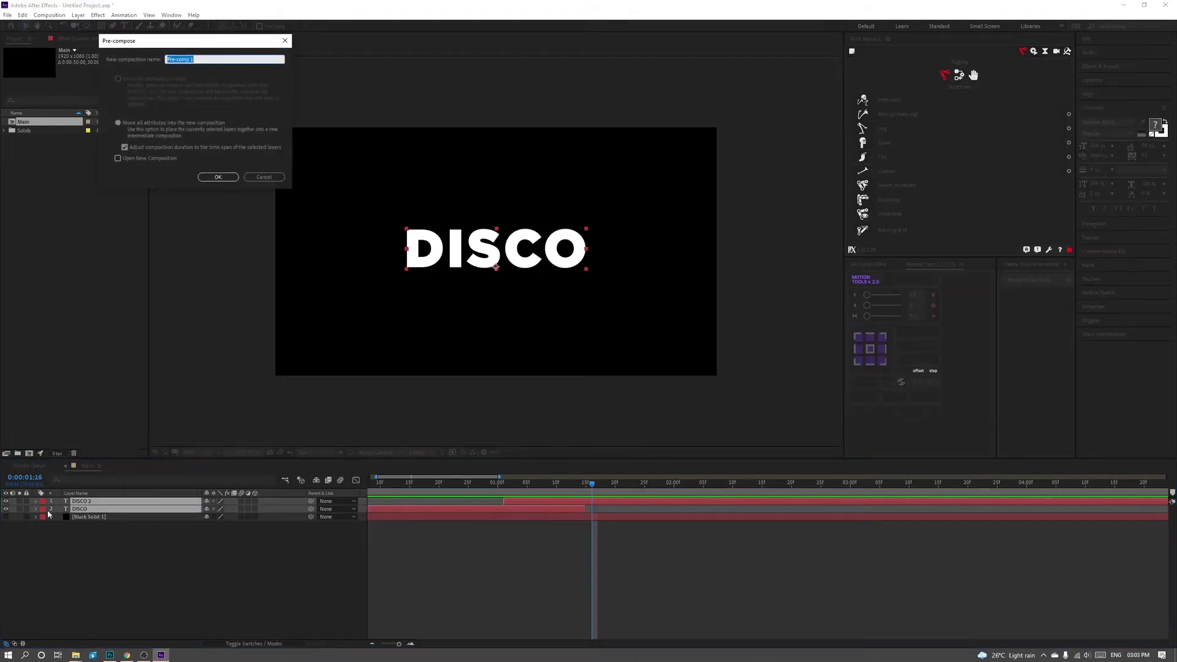
{"action": "type", "text": "Text"}
{"action": "key", "text": "Return"}
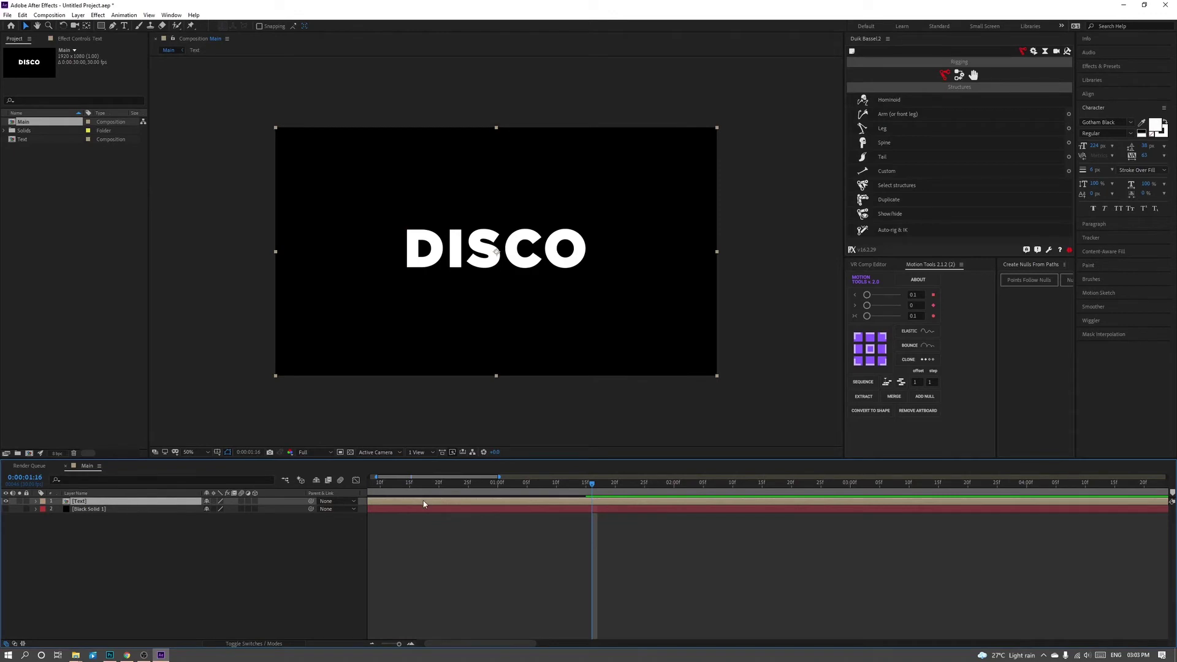
Apply a Glow effect to the Text layer with a Glow Radius of 45.
{"action": "key", "text": "ctrl+5"}
{"action": "type", "text": "3d"}
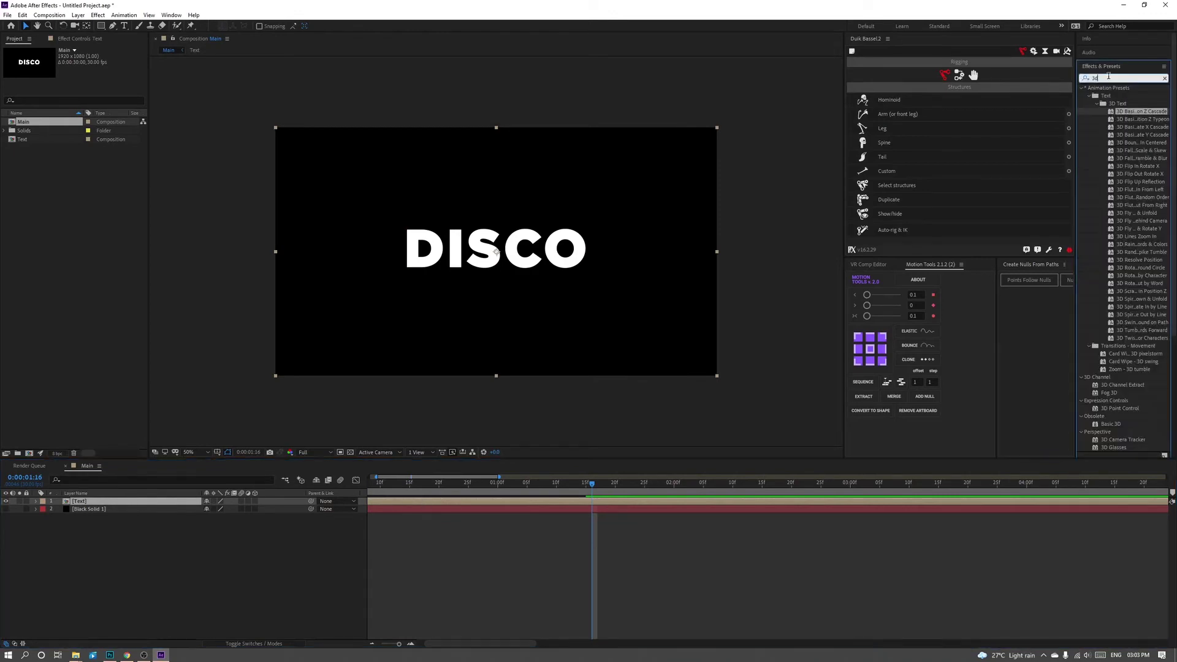
{"action": "type", "text": "glo"}
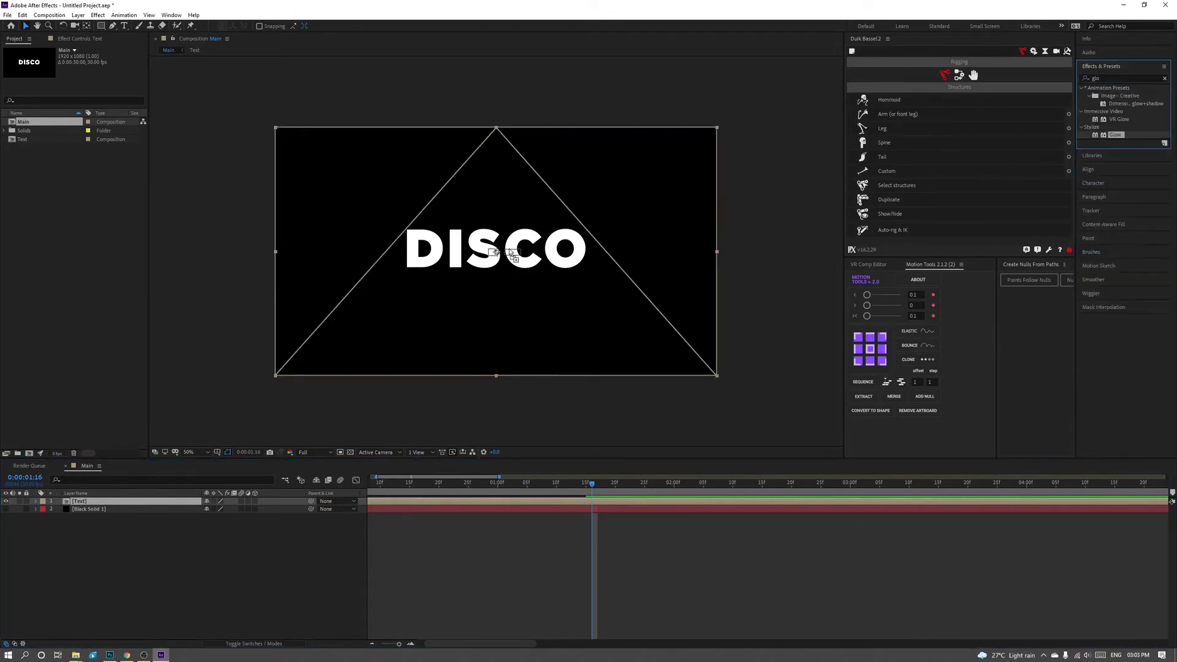
{"action": "left_click_drag", "start_coordinate": [1112, 136], "coordinate": [511, 253]}
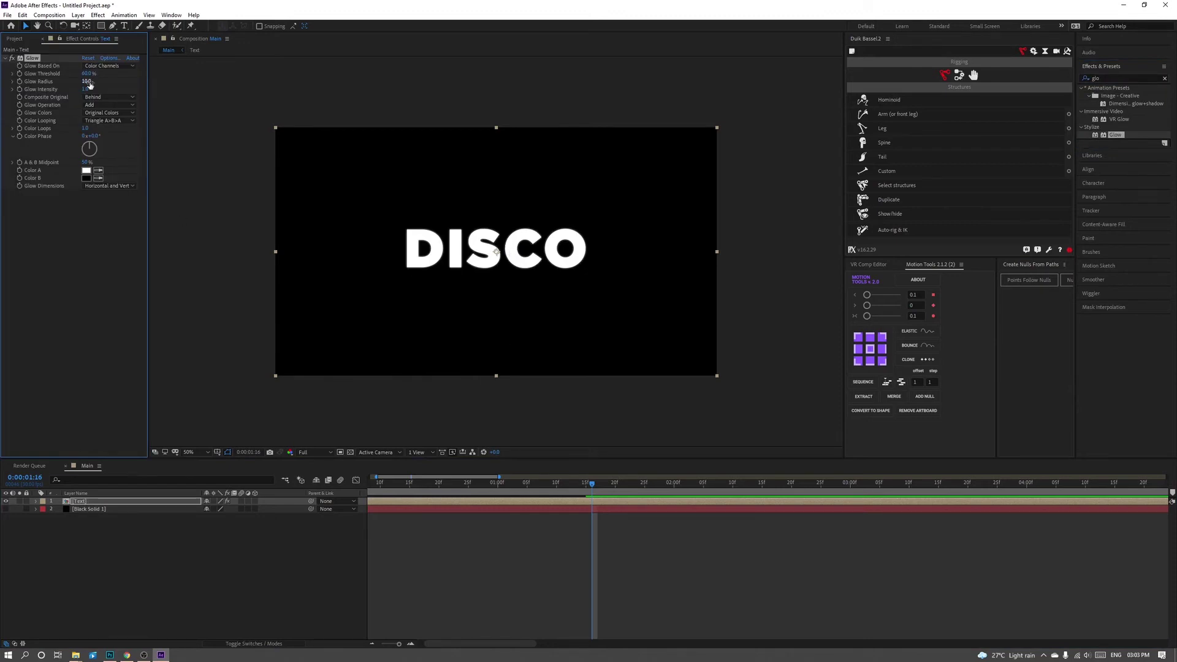
{"action": "mouse_move", "coordinate": [86, 81]}
{"action": "left_mouse_down"}
{"action": "mouse_move", "coordinate": [99, 88]}
{"action": "mouse_move", "coordinate": [67, 90]}
{"action": "left_mouse_up"}
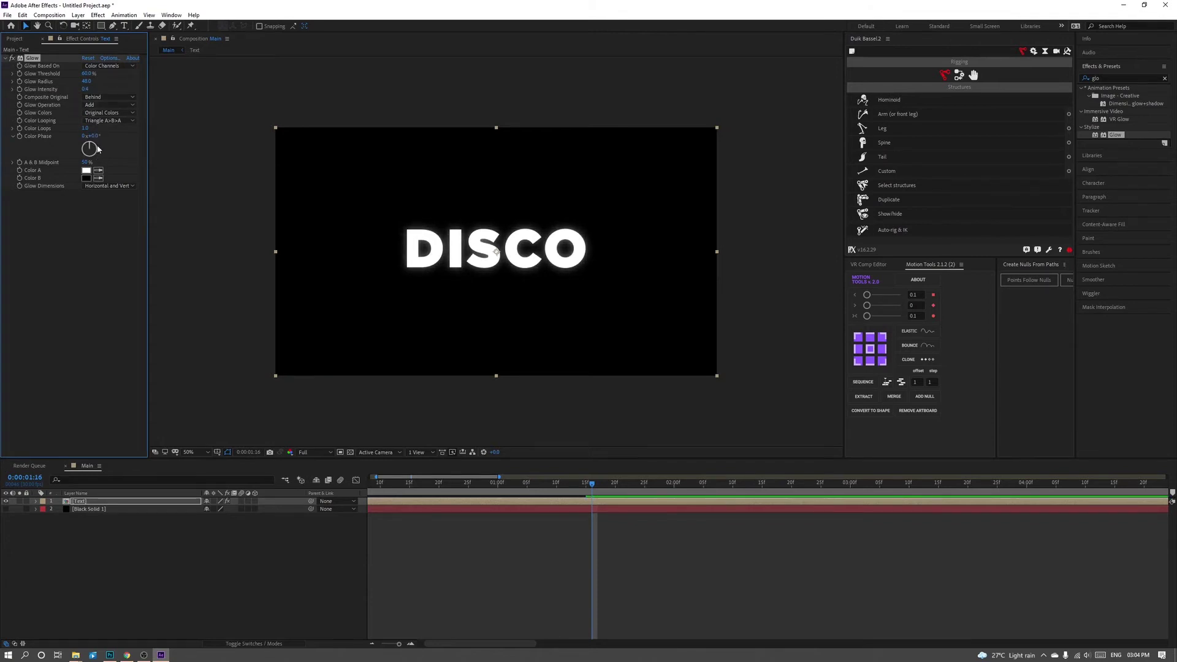
Duplicate the Glow and raise the second glow's radius to about 200, then preview.
{"action": "key", "text": "ctrl+d"}
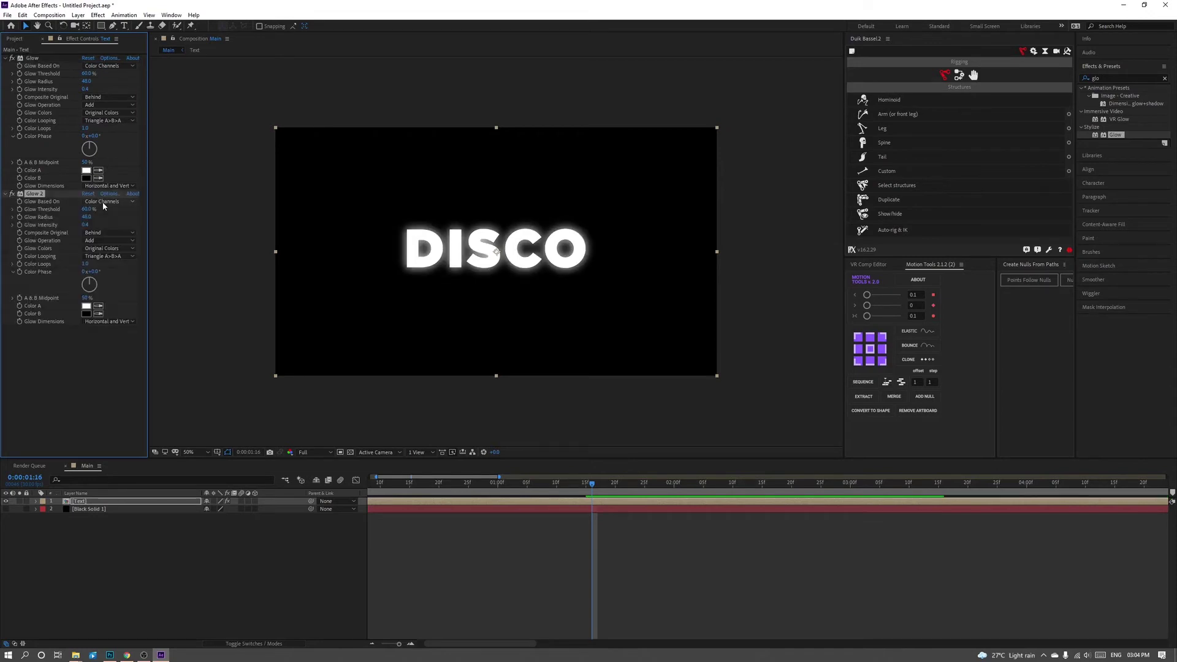
{"action": "left_click_drag", "start_coordinate": [86, 217], "coordinate": [154, 215]}
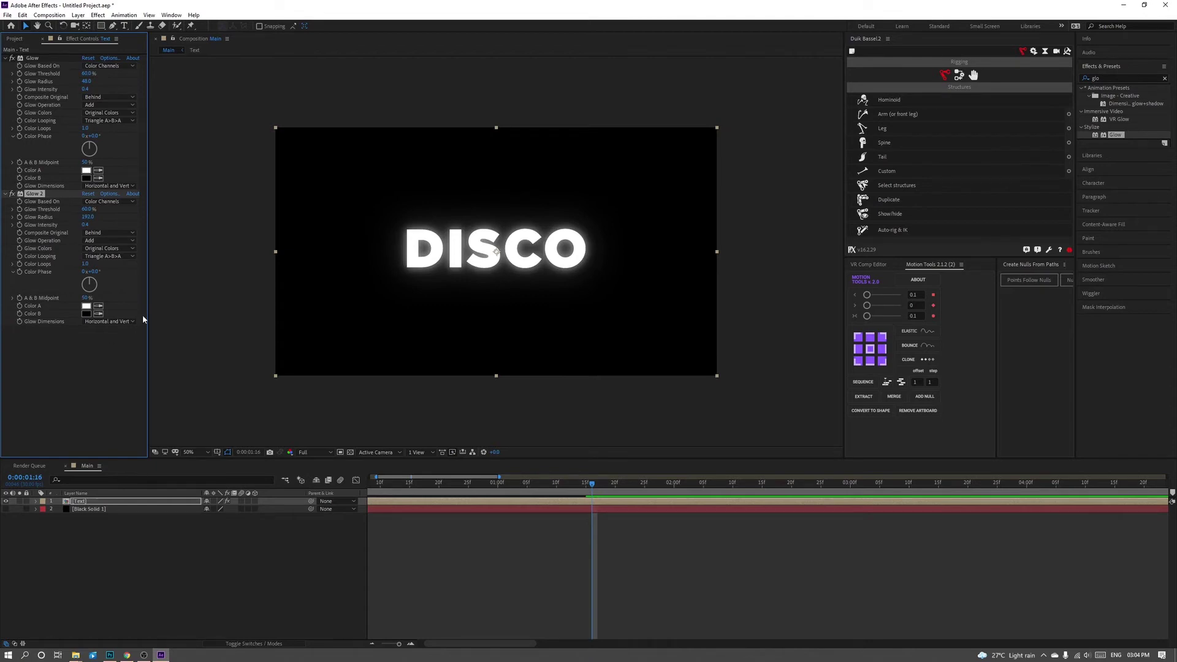
{"action": "key", "text": "space"}
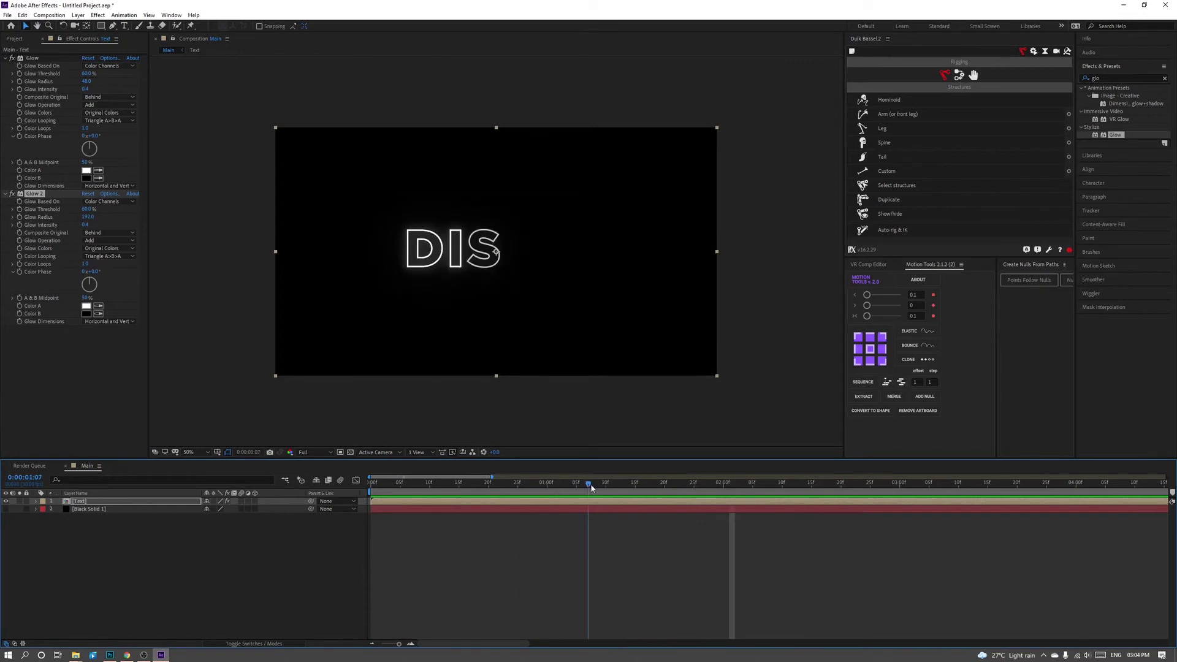
{"action": "left_click", "coordinate": [428, 396]}
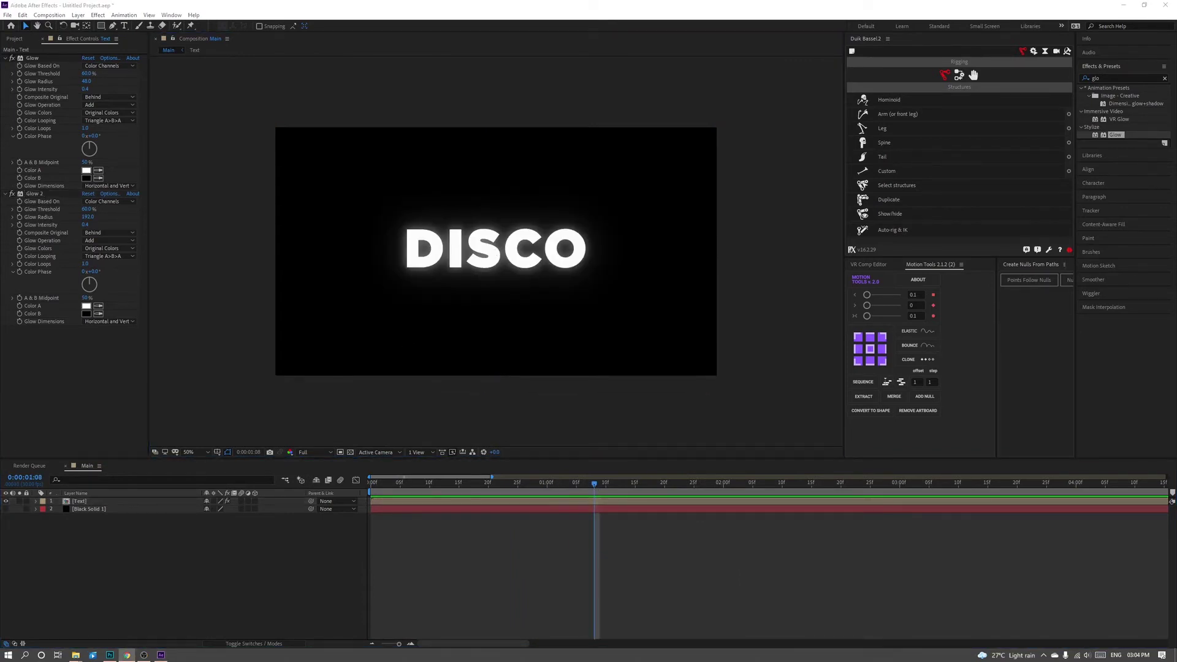
{"action": "left_click", "coordinate": [75, 503]}
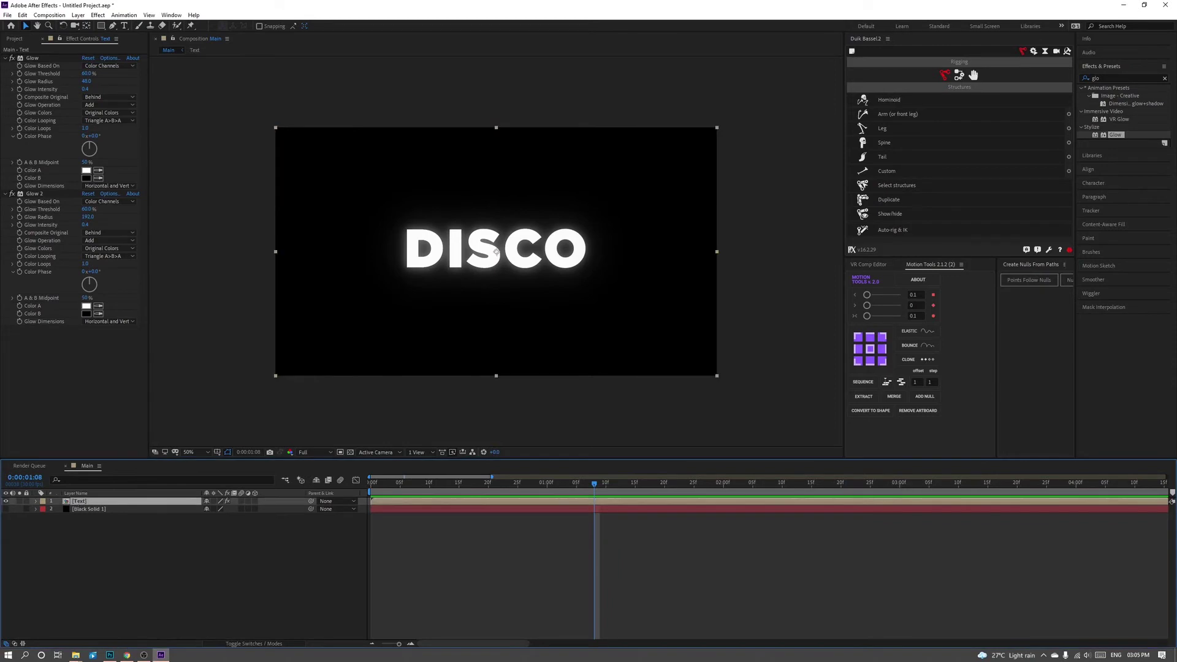
Duplicate the Text layer, tilt it back in 3D and lower it beneath DISCO as a floor reflection.
{"action": "key", "text": "ctrl+d"}
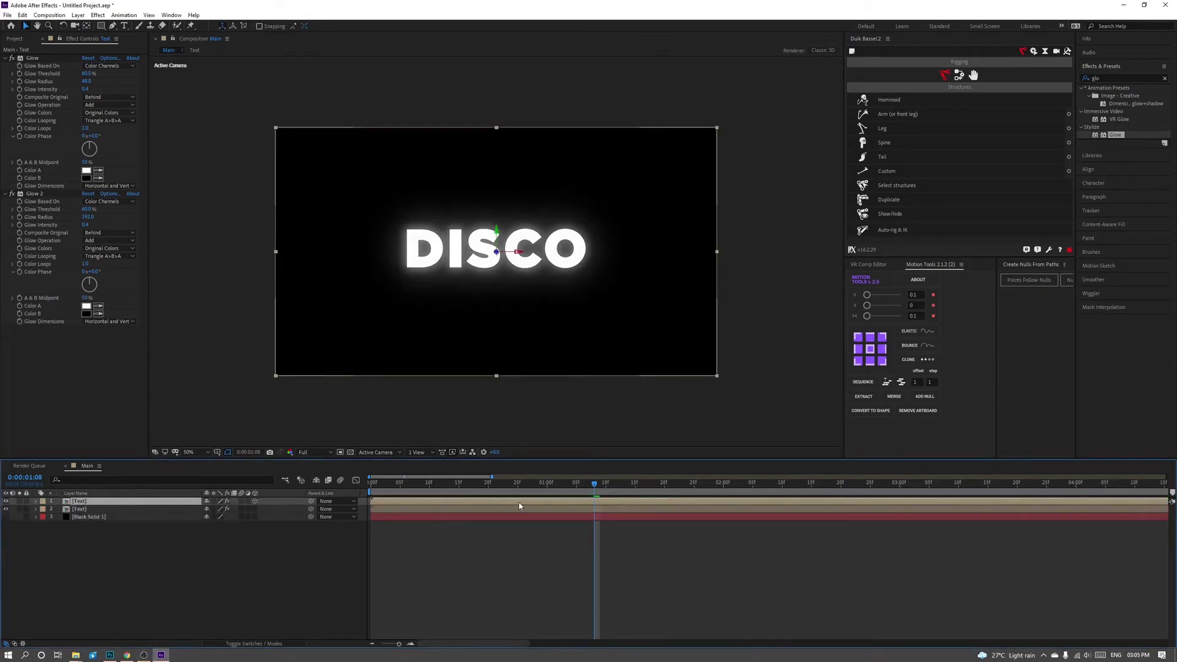
{"action": "key", "text": "r"}
{"action": "mouse_move", "coordinate": [214, 516]}
{"action": "left_mouse_down"}
{"action": "mouse_move", "coordinate": [167, 495]}
{"action": "mouse_move", "coordinate": [214, 520]}
{"action": "left_mouse_up"}
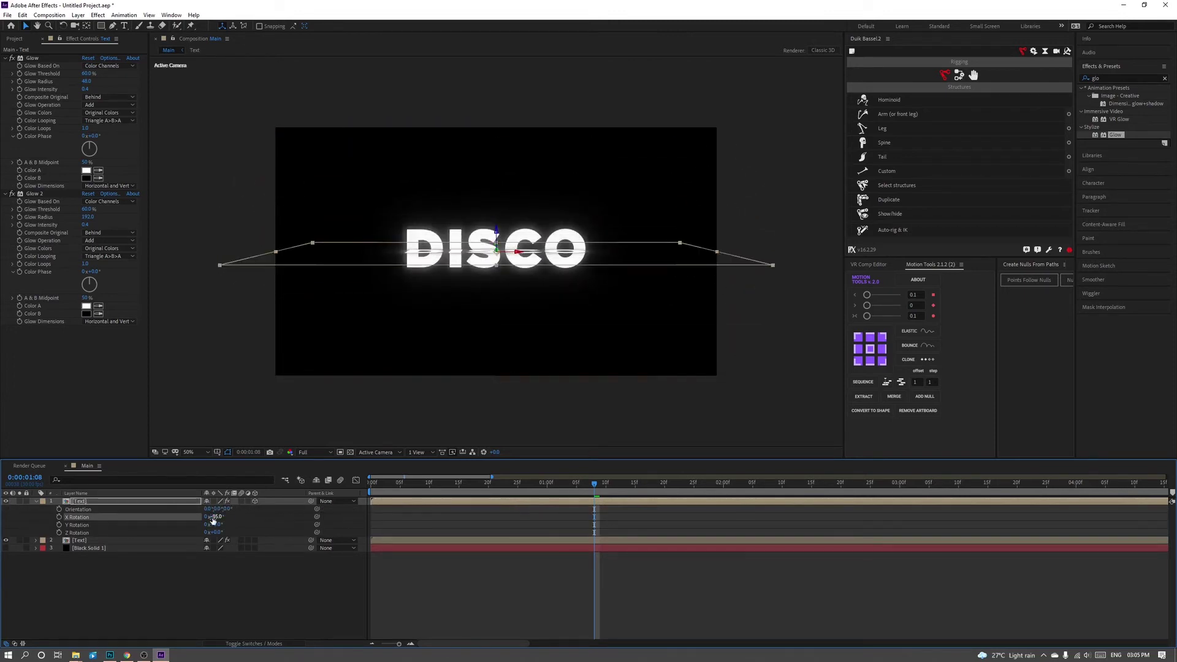
{"action": "left_click_drag", "start_coordinate": [496, 233], "coordinate": [500, 270]}
Add Gaussian Blur to the reflection layer with Blurriness about 274.5, then preview.
{"action": "left_click", "coordinate": [1096, 79]}
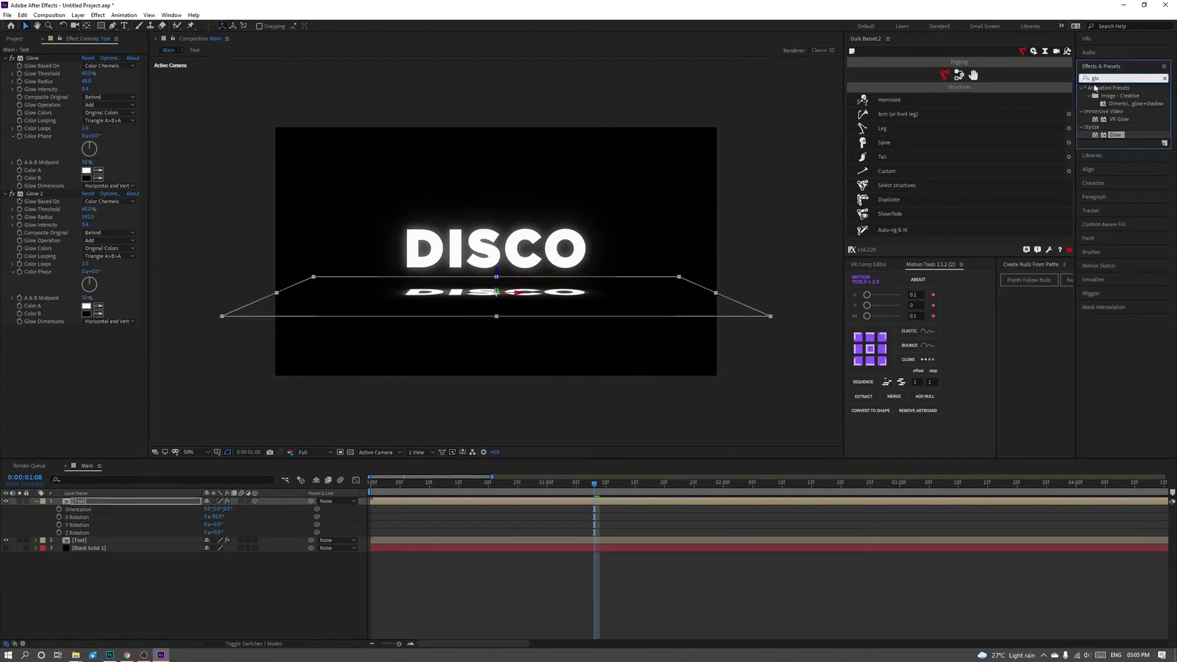
{"action": "type", "text": "ga"}
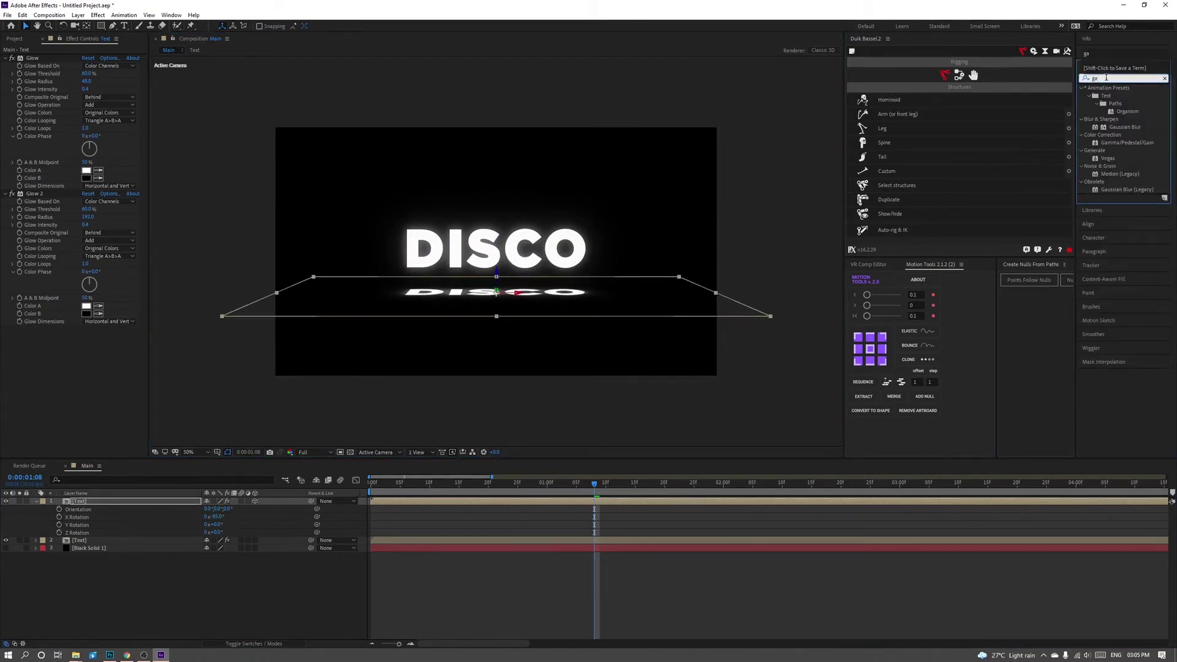
{"action": "left_click_drag", "start_coordinate": [1125, 127], "coordinate": [512, 297]}
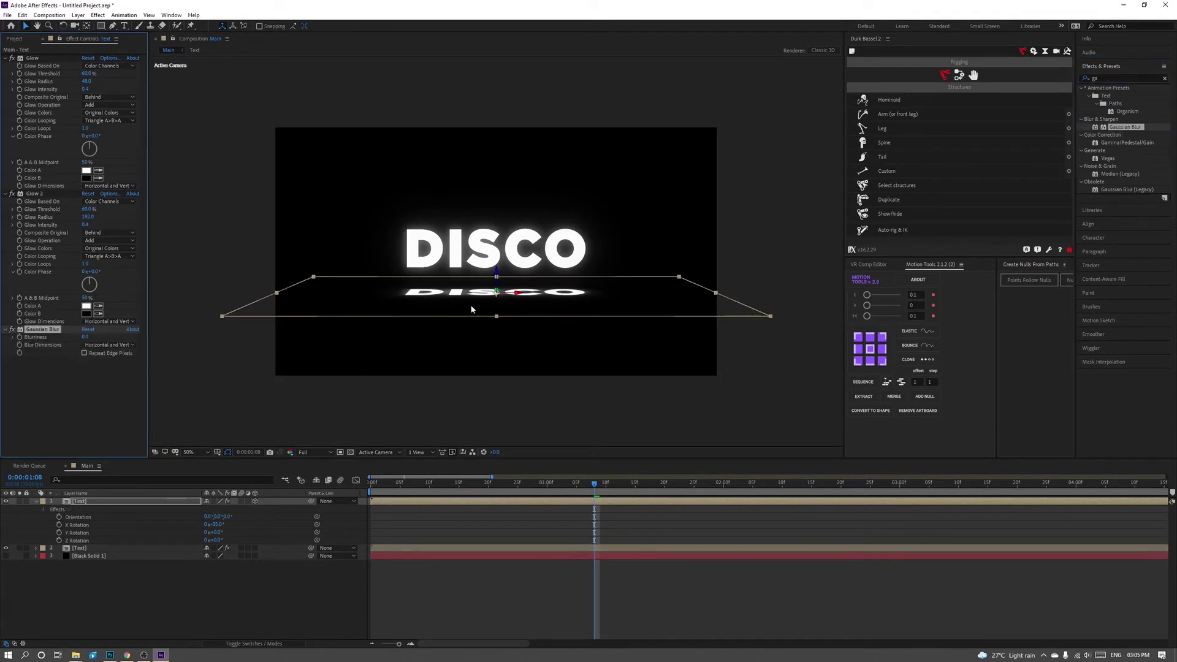
{"action": "mouse_move", "coordinate": [162, 342]}
{"action": "left_mouse_down"}
{"action": "mouse_move", "coordinate": [120, 325]}
{"action": "mouse_move", "coordinate": [132, 324]}
{"action": "left_mouse_up"}
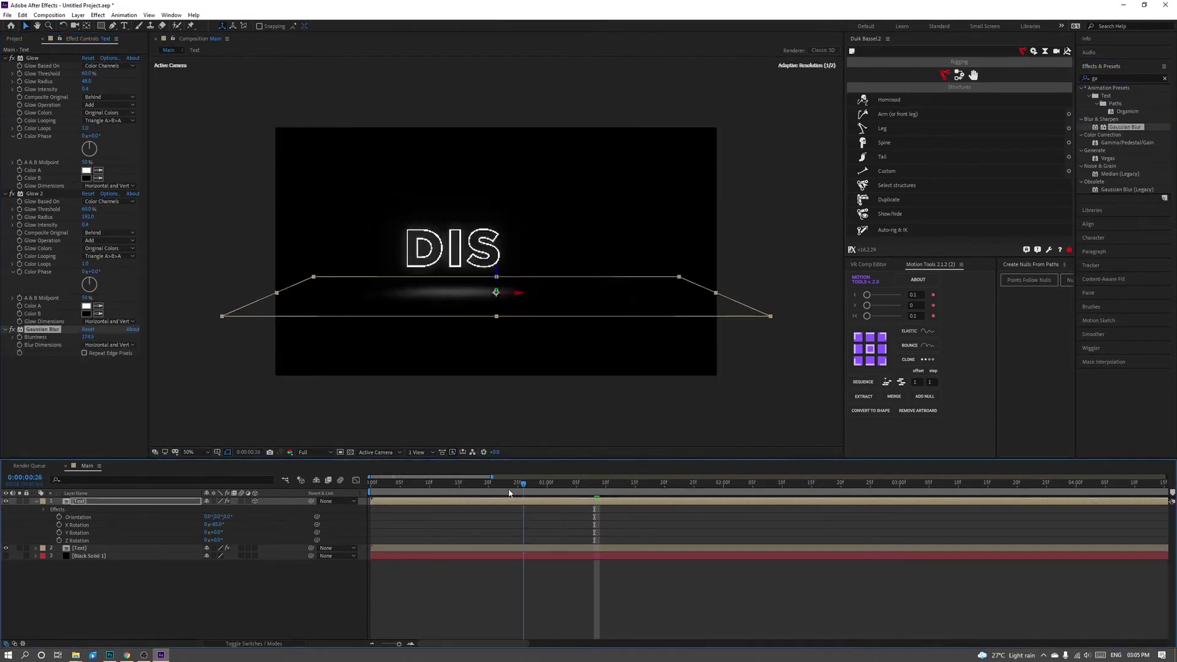
{"action": "left_click_drag", "start_coordinate": [594, 482], "coordinate": [330, 507]}
{"action": "key", "text": "space"}
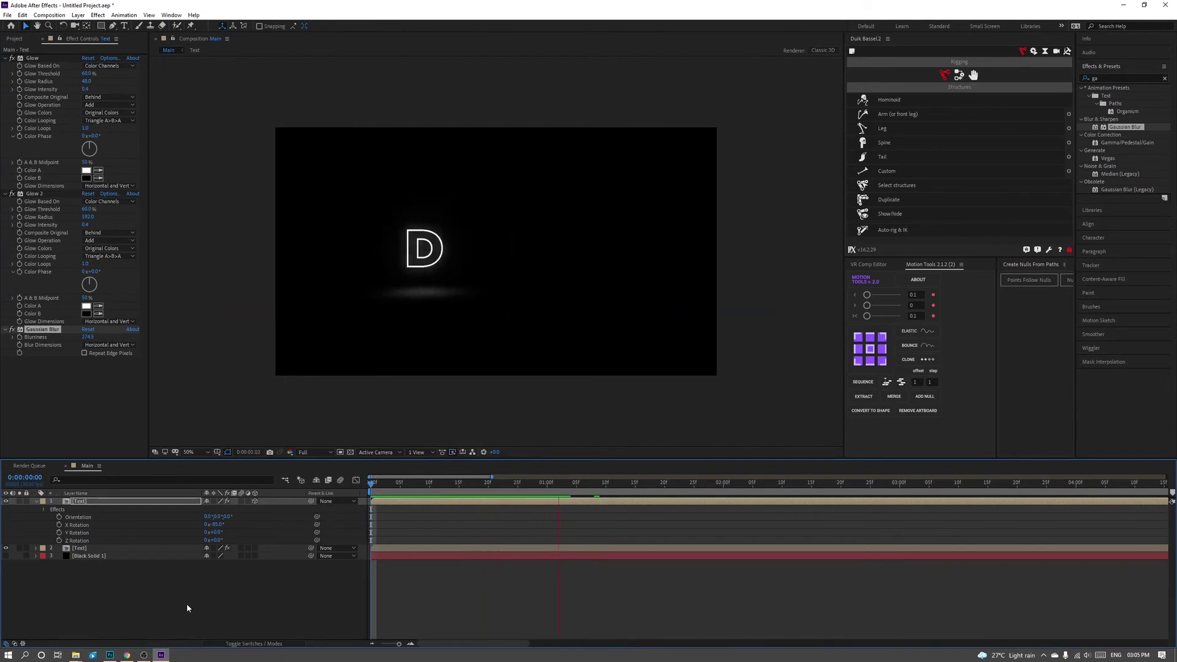
{"action": "key", "text": "space"}
{"action": "left_click_drag", "start_coordinate": [865, 487], "coordinate": [368, 484]}
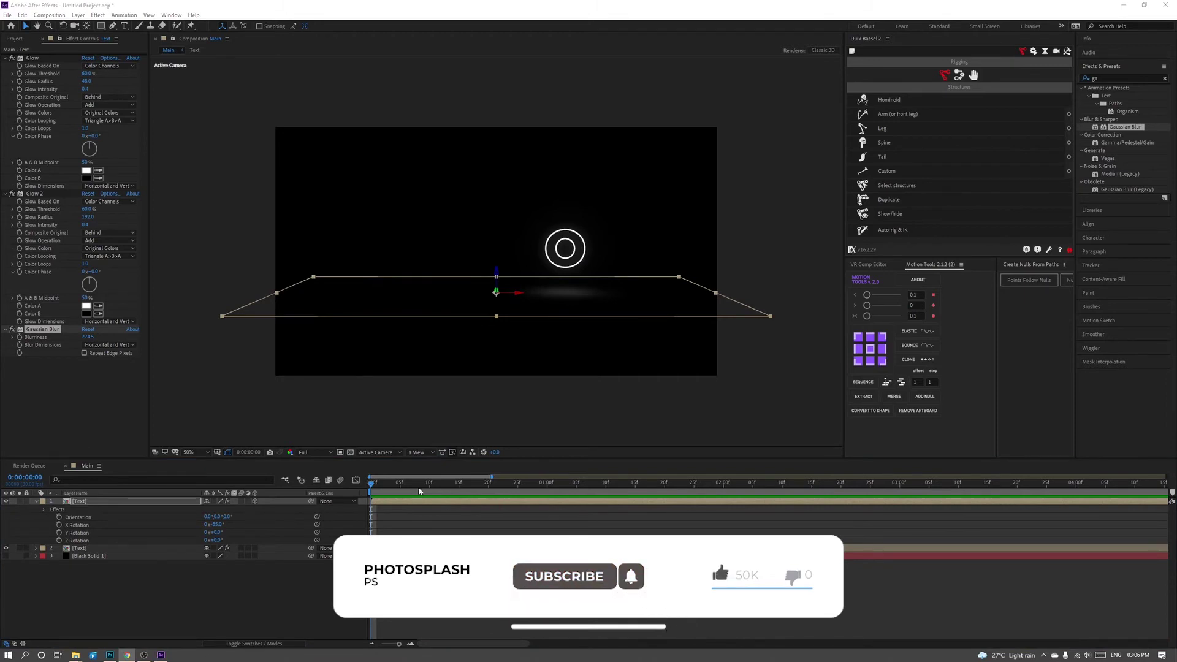
{"action": "key", "text": "space"}
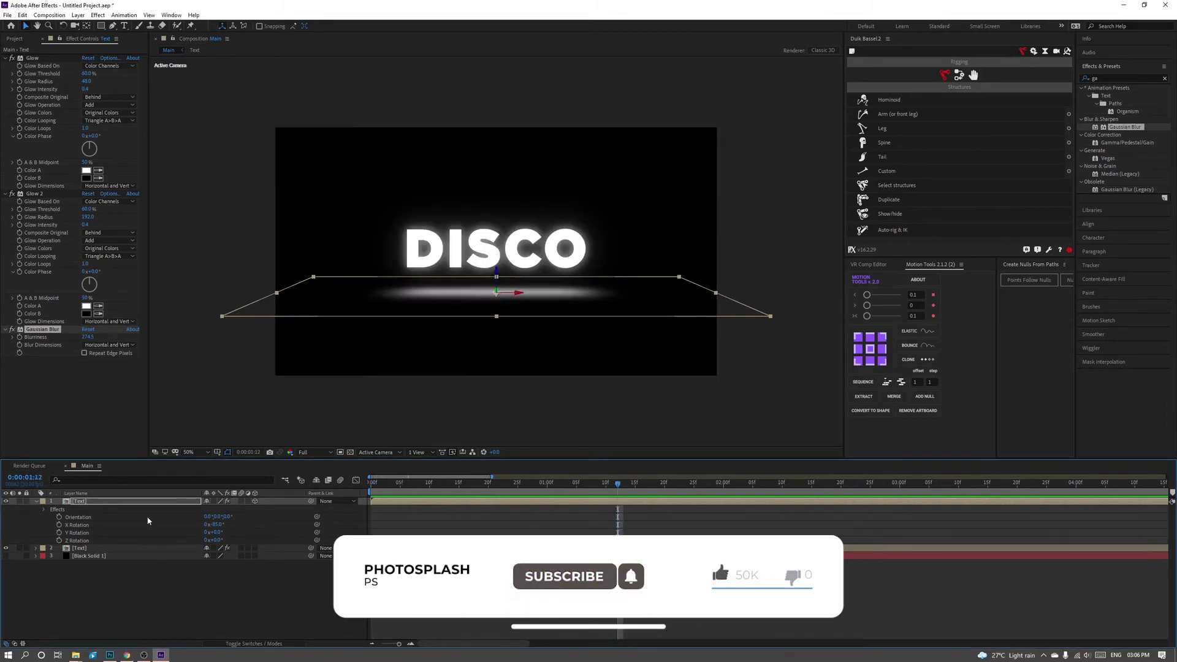
{"action": "left_click", "coordinate": [35, 502]}
{"action": "left_click", "coordinate": [89, 510]}
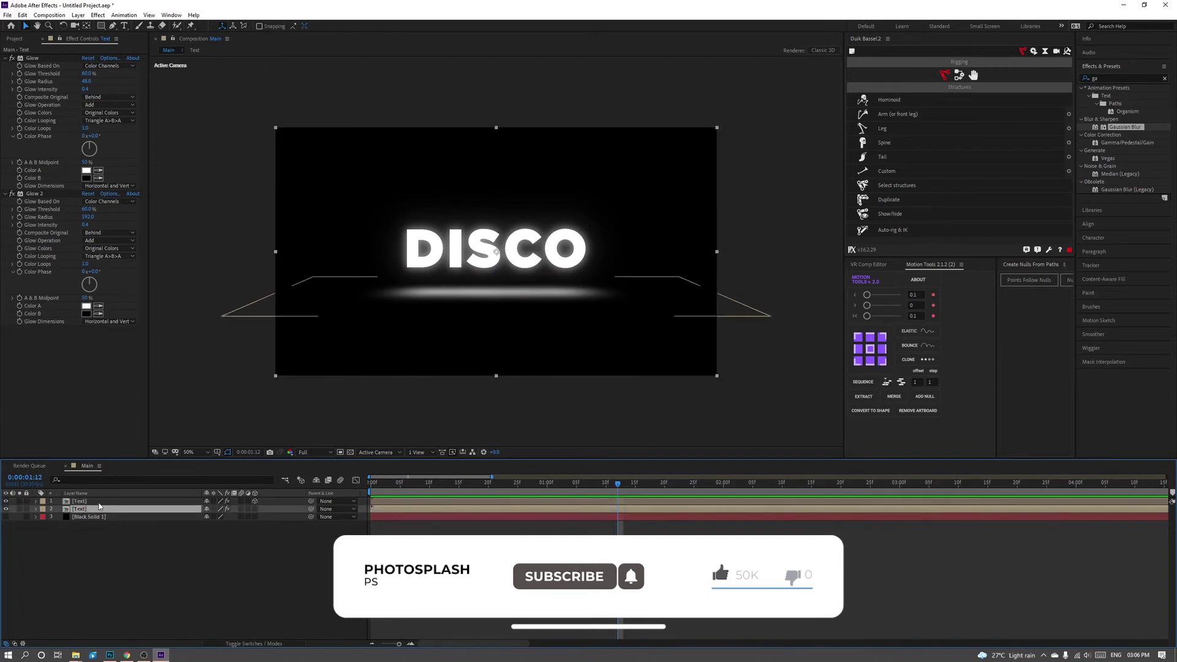
Open the Text precomp and highlight the letter I of DISCO 2 with the Type tool.
{"action": "double_click", "coordinate": [97, 511]}
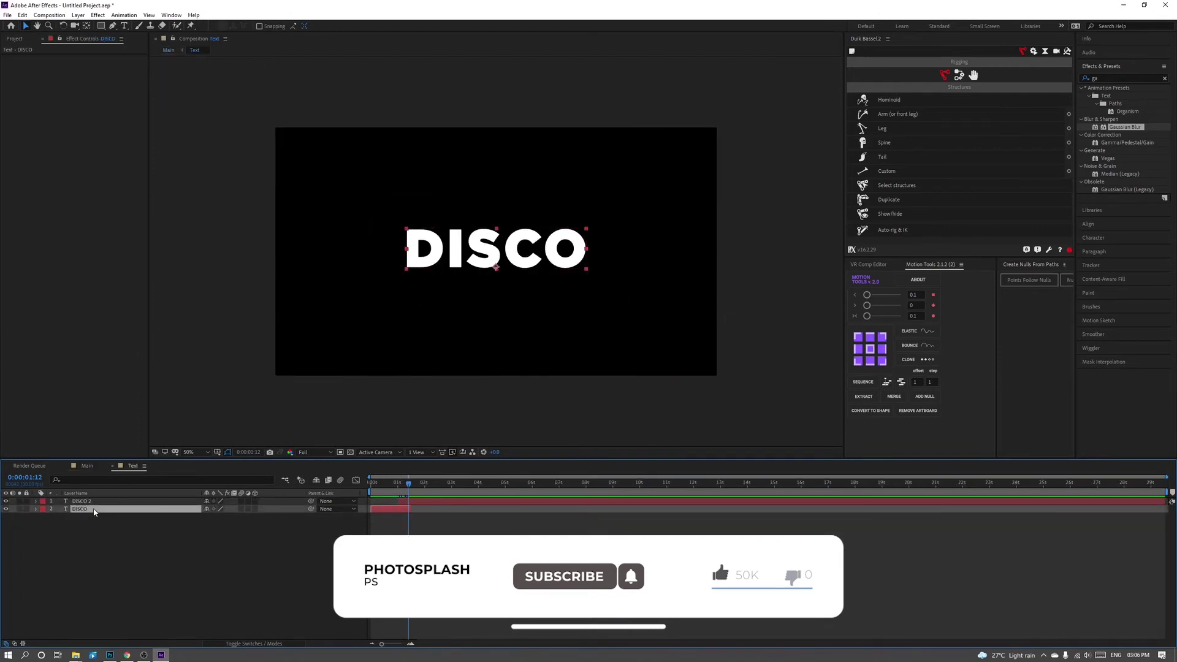
{"action": "left_click", "coordinate": [95, 504]}
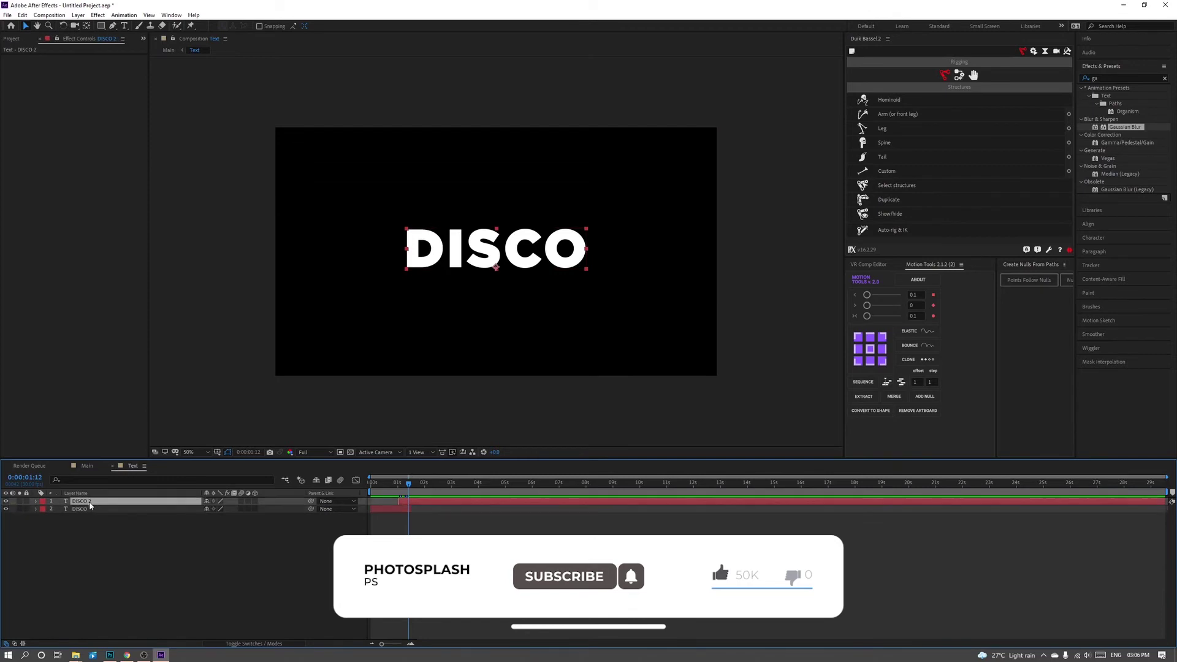
{"action": "key", "text": "ctrl+t"}
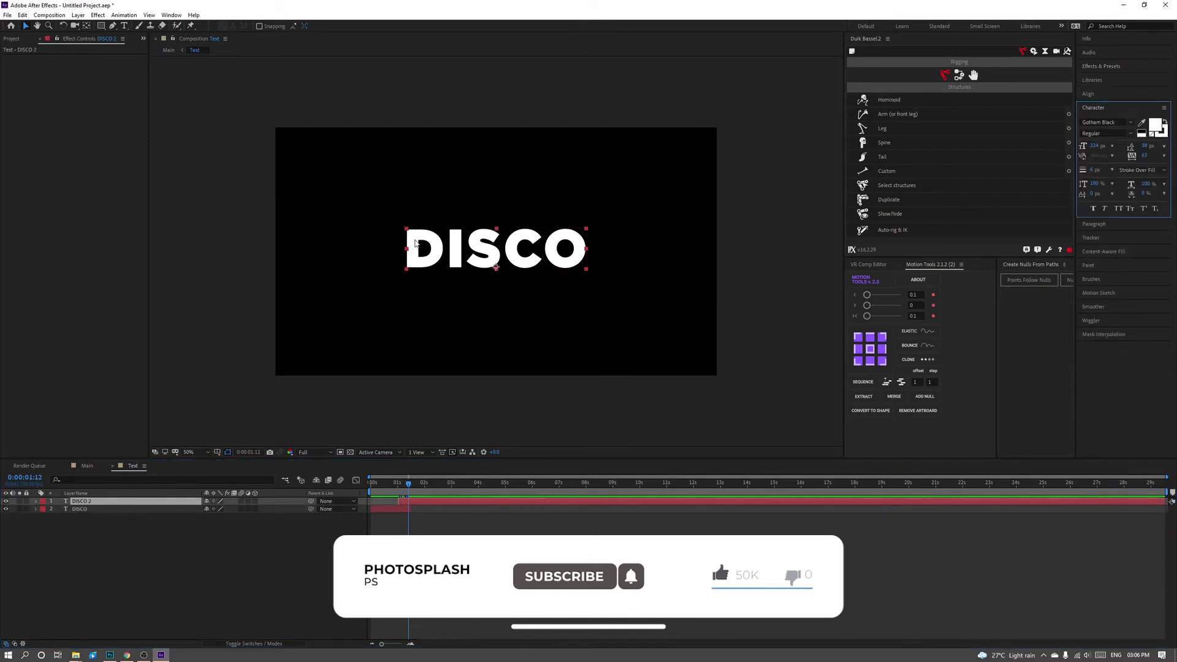
{"action": "double_click", "coordinate": [497, 248]}
{"action": "left_click_drag", "start_coordinate": [446, 248], "coordinate": [466, 249]}
Set the I's fill colour to red (FF1818).
{"action": "left_click", "coordinate": [1157, 127]}
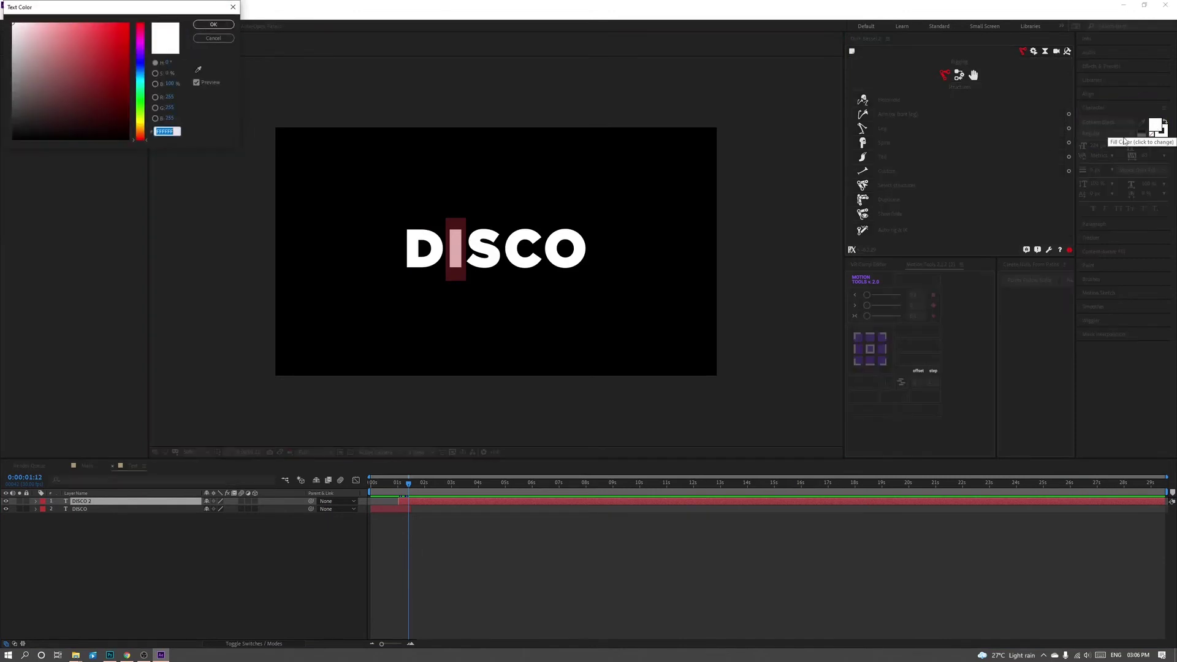
{"action": "type", "text": "FF1818"}
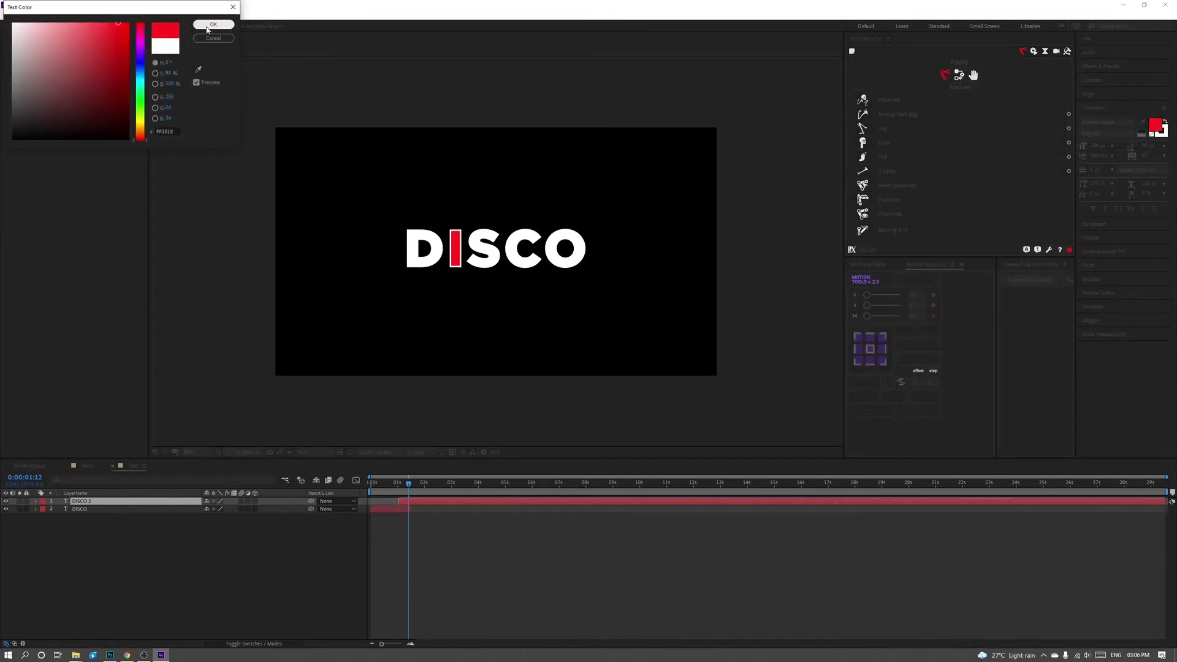
{"action": "left_click_drag", "start_coordinate": [125, 25], "coordinate": [193, 11]}
{"action": "left_click", "coordinate": [175, 131]}
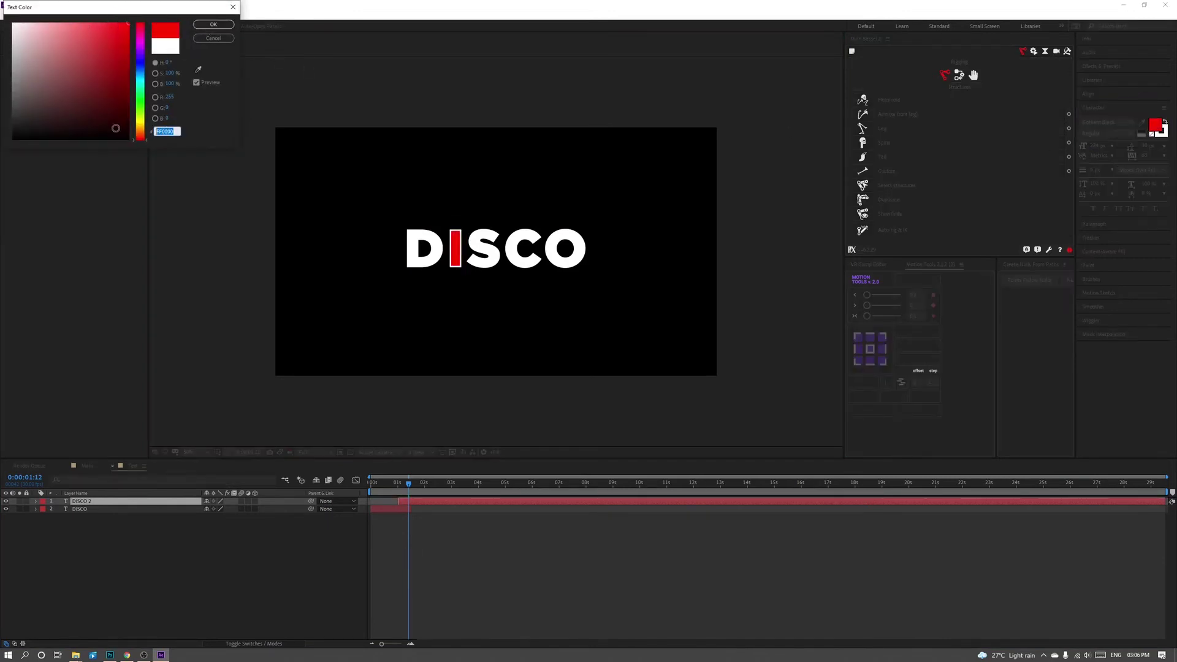
{"action": "left_click", "coordinate": [108, 22]}
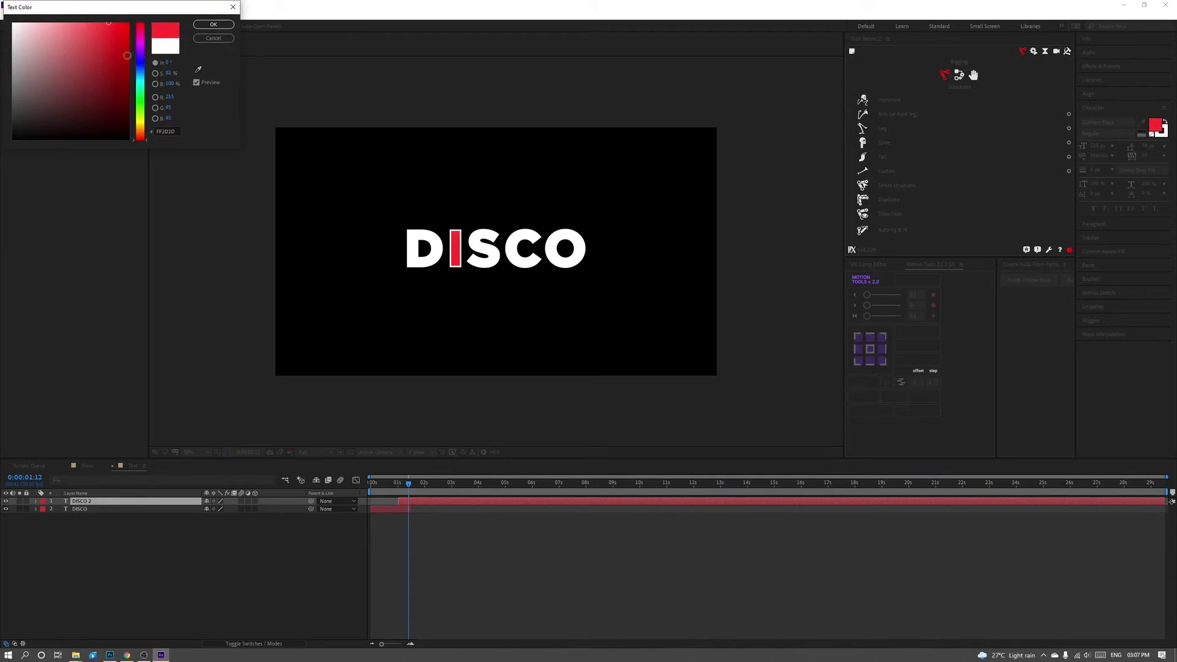
{"action": "left_click", "coordinate": [213, 24]}
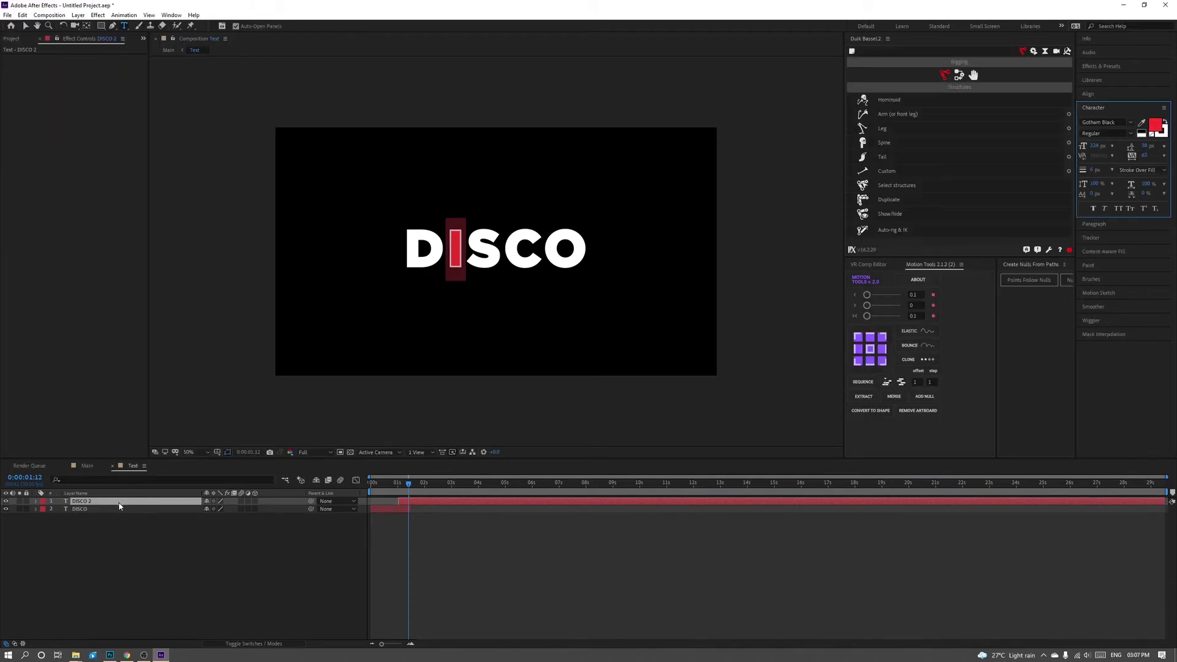
{"action": "left_click", "coordinate": [120, 509]}
{"action": "left_click", "coordinate": [401, 321]}
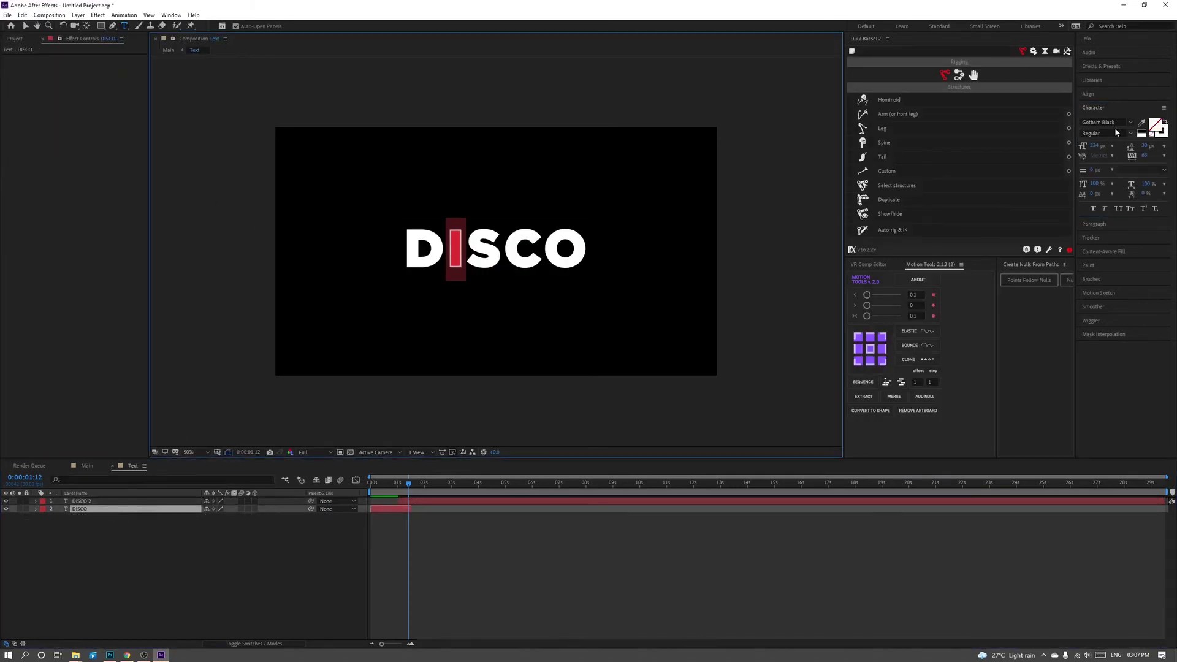
{"action": "left_click", "coordinate": [1160, 130]}
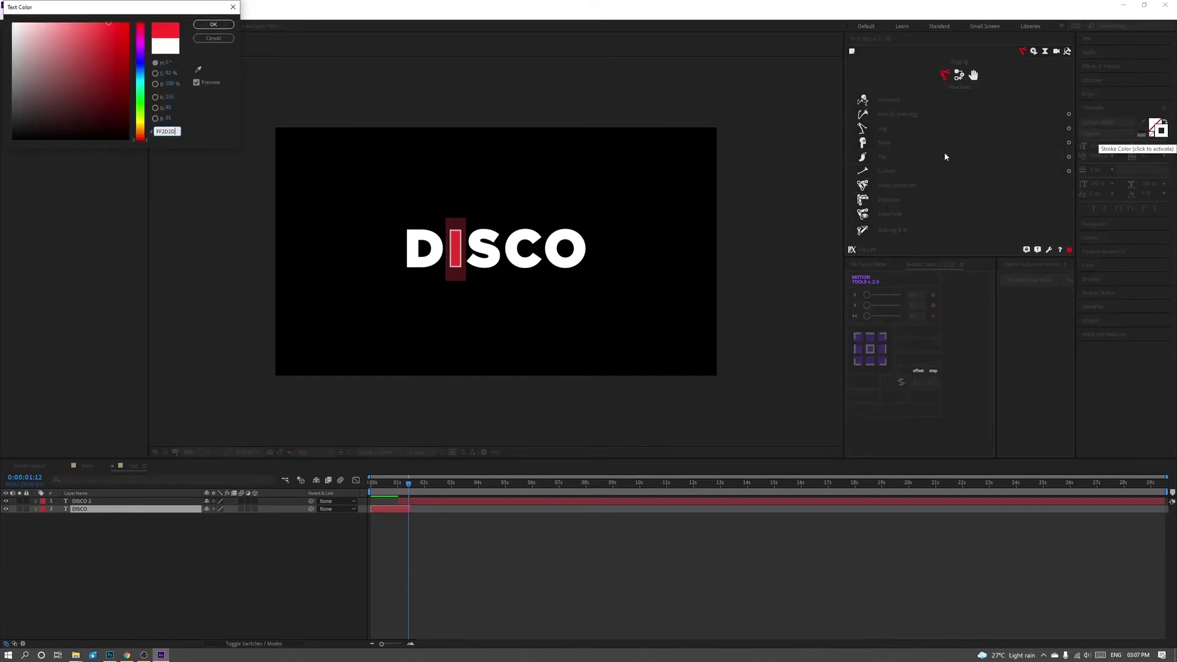
{"action": "key", "text": "Return"}
{"action": "left_click", "coordinate": [222, 138]}
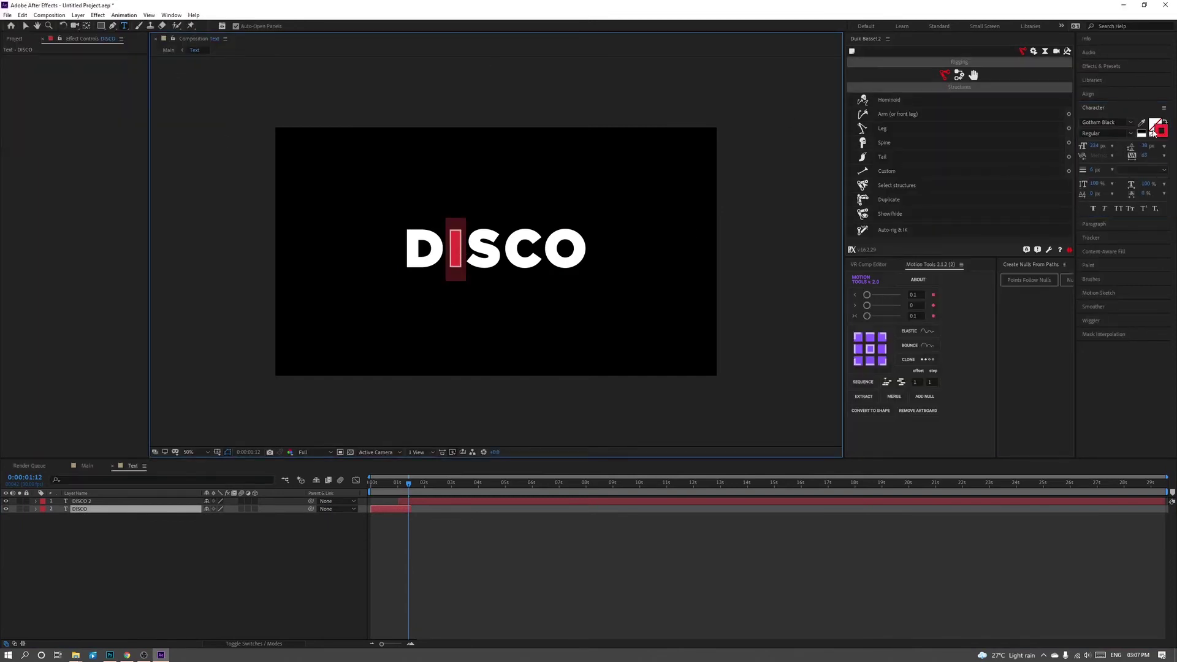
{"action": "left_click", "coordinate": [1154, 132]}
{"action": "key", "text": "Return"}
{"action": "left_click", "coordinate": [92, 501]}
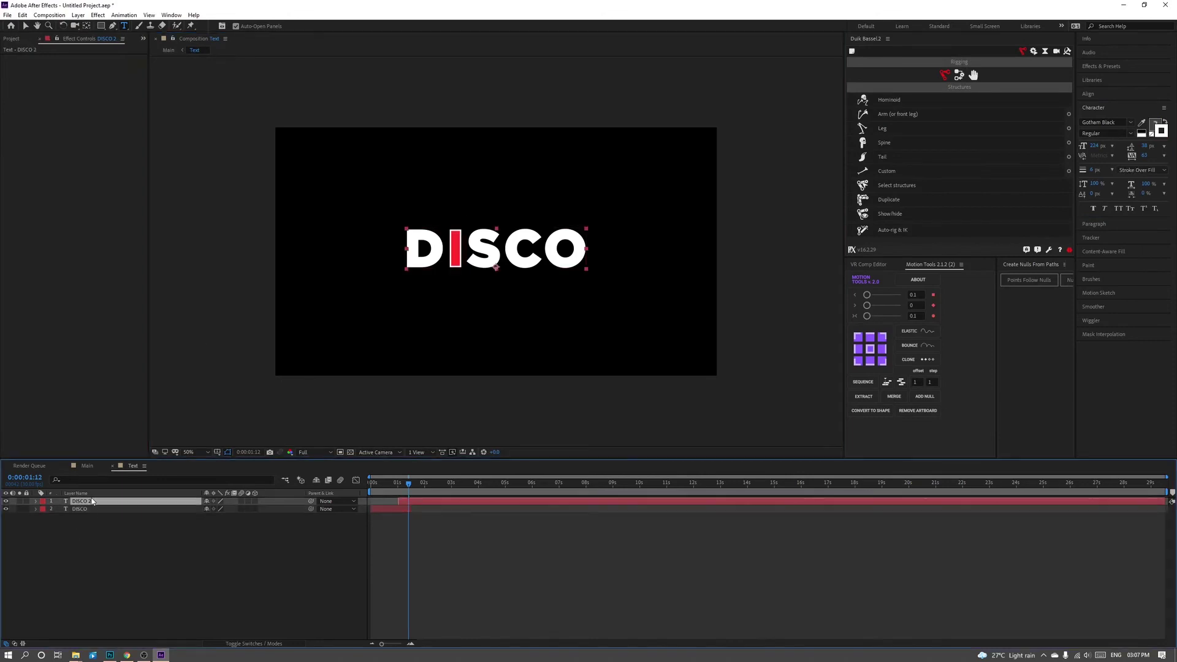
{"action": "key", "text": "slash"}
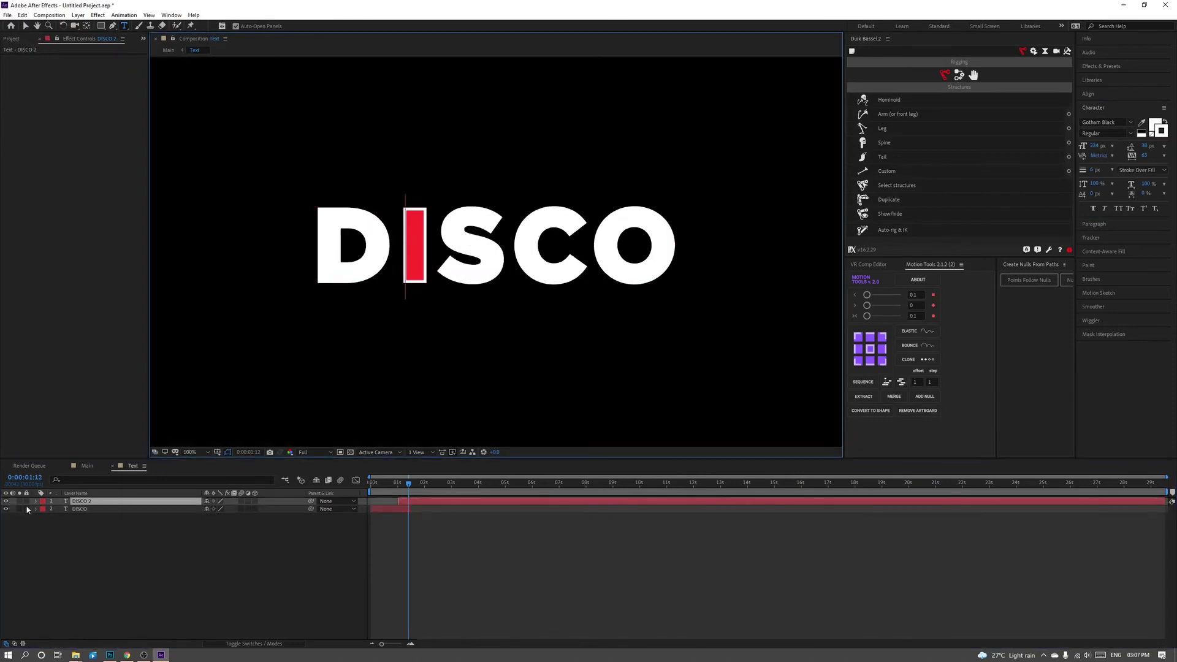
{"action": "left_click", "coordinate": [102, 508]}
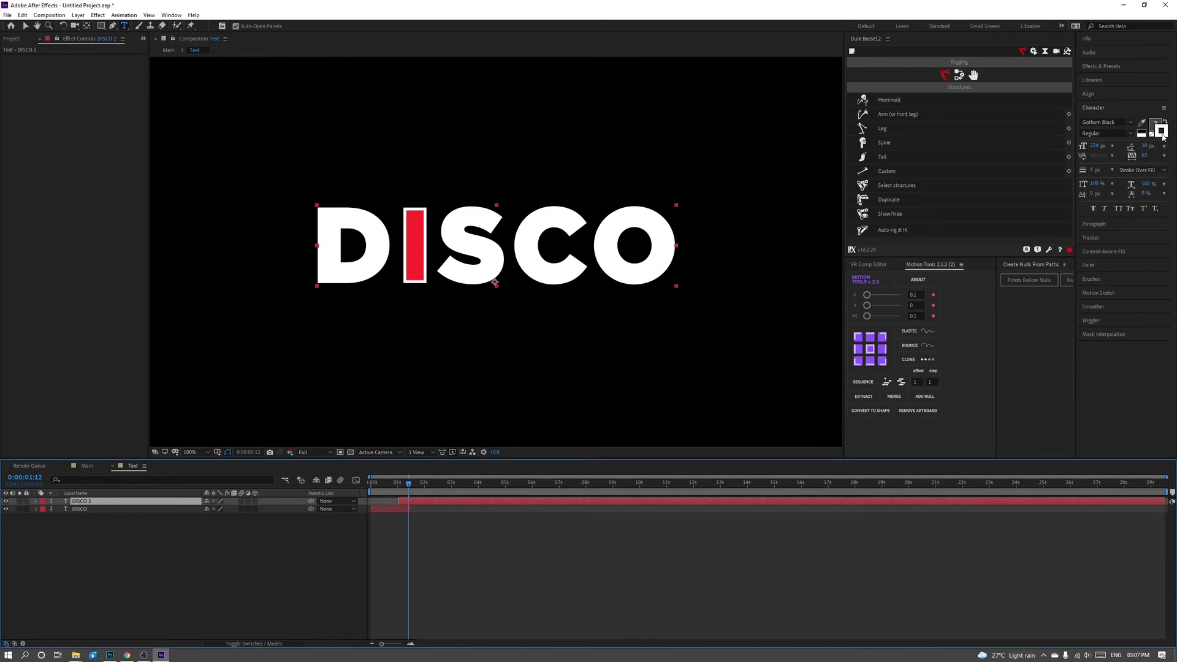
{"action": "left_click", "coordinate": [1163, 136]}
{"action": "left_click", "coordinate": [96, 71]}
{"action": "left_click", "coordinate": [215, 27]}
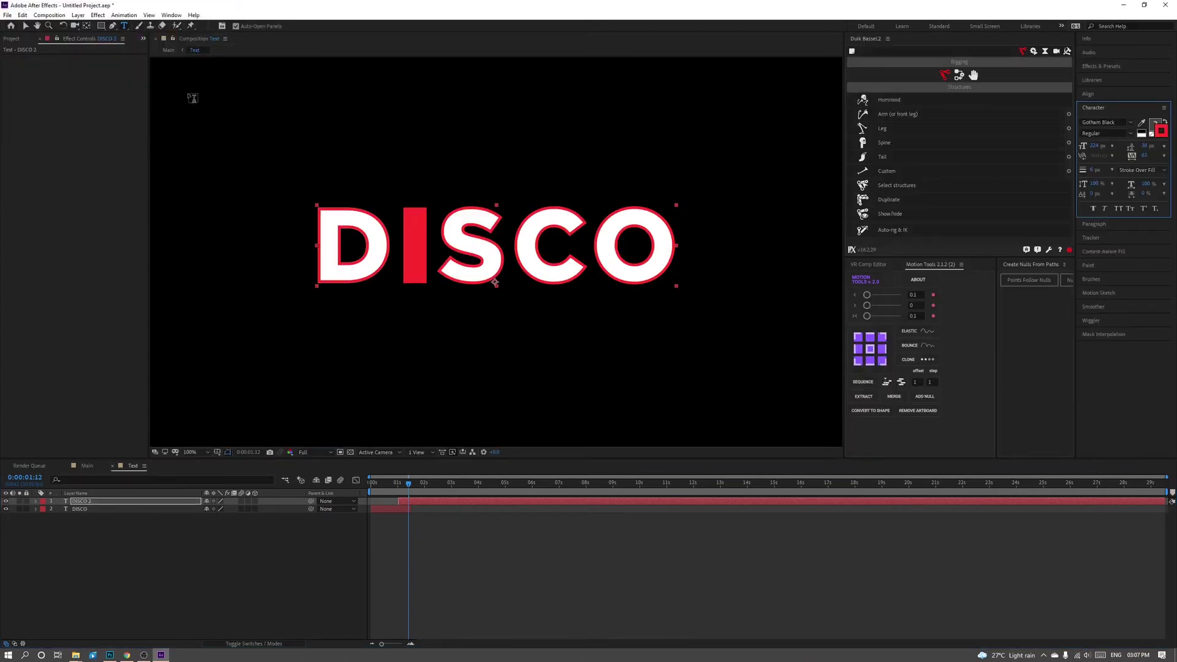
Undo the red stroke on the letters and give the I a red fill again.
{"action": "key", "text": "ctrl+z"}
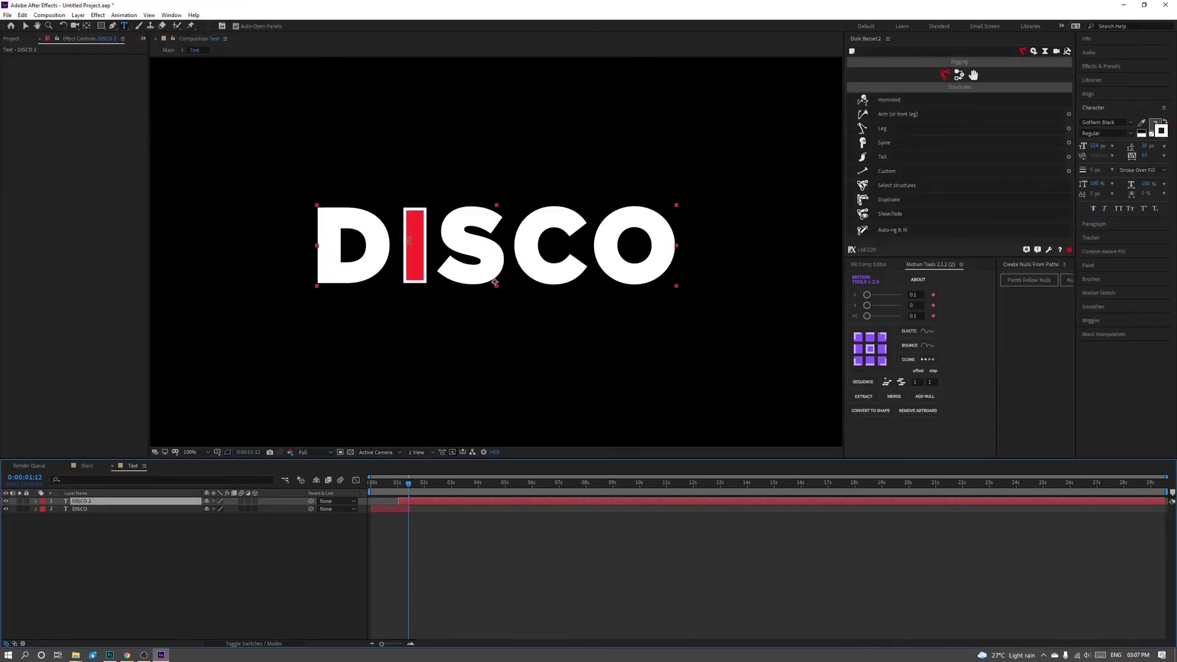
{"action": "left_click_drag", "start_coordinate": [427, 245], "coordinate": [402, 246]}
{"action": "left_click", "coordinate": [1156, 125]}
{"action": "left_click", "coordinate": [93, 58]}
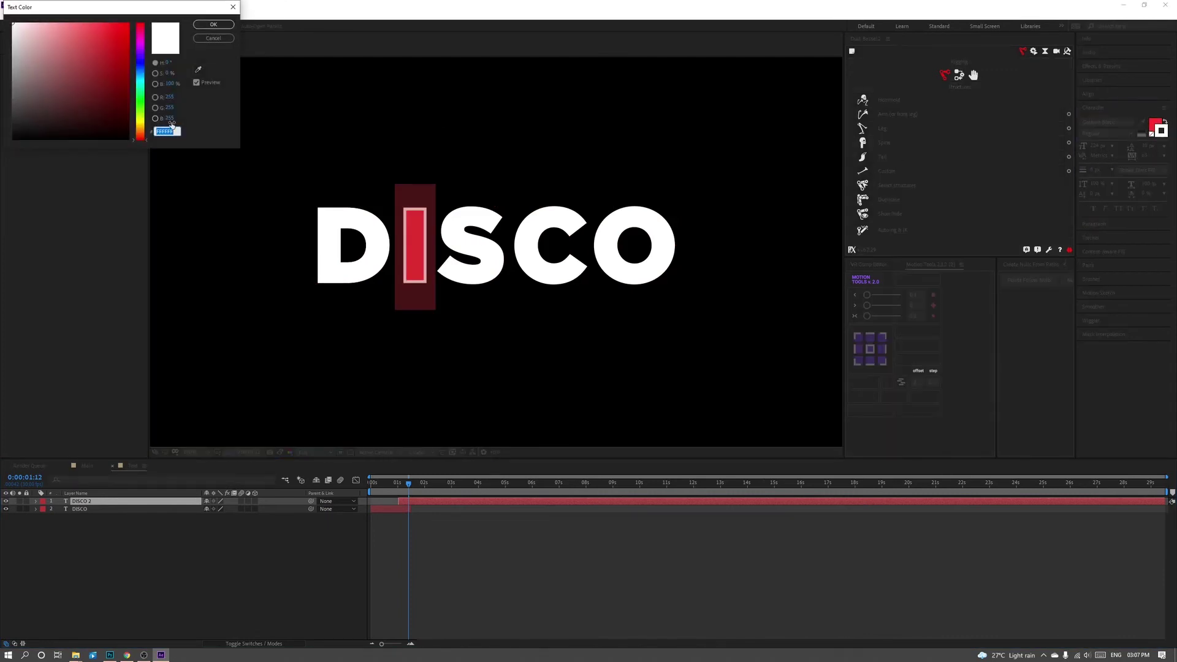
{"action": "left_click", "coordinate": [214, 24]}
Make the S of DISCO 2 orange (FF9001) in both fill and stroke.
{"action": "left_click_drag", "start_coordinate": [515, 245], "coordinate": [447, 244]}
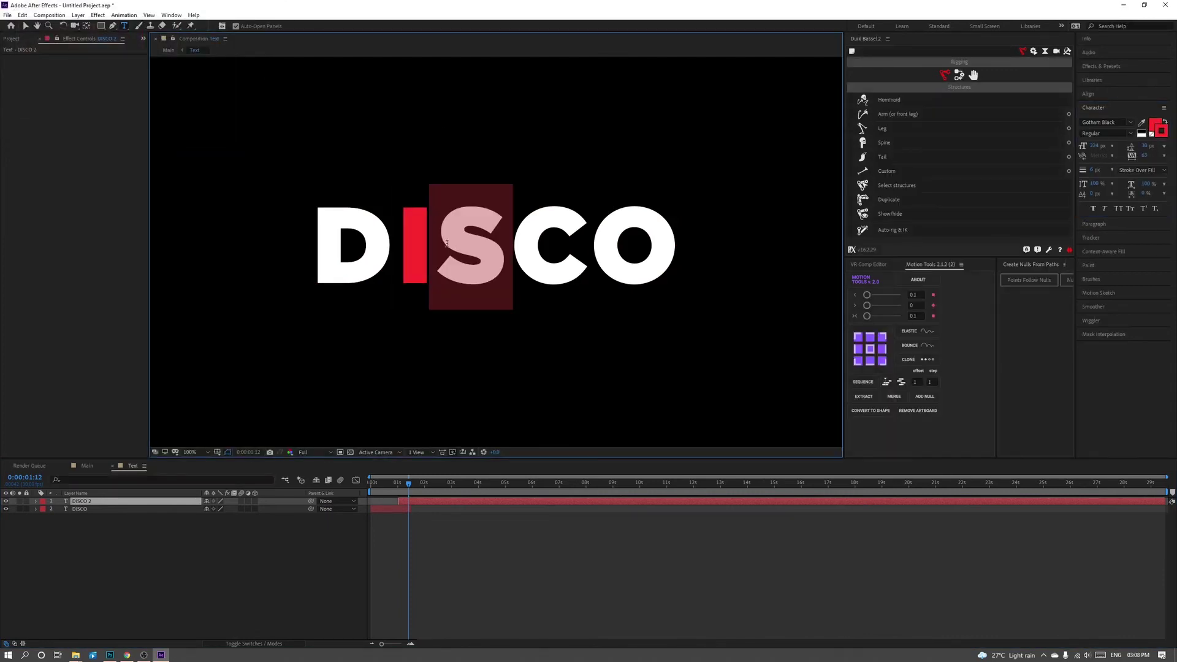
{"action": "left_click", "coordinate": [1155, 126]}
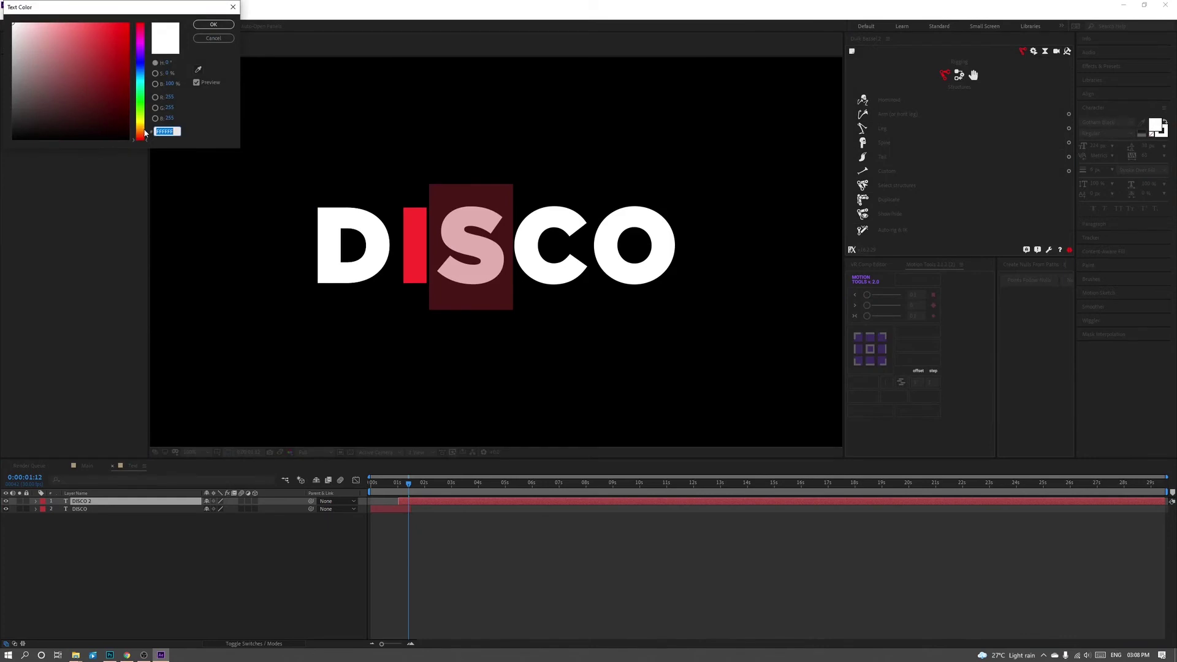
{"action": "left_click", "coordinate": [140, 129]}
{"action": "left_click", "coordinate": [106, 23]}
{"action": "left_click_drag", "start_coordinate": [106, 24], "coordinate": [129, 24]}
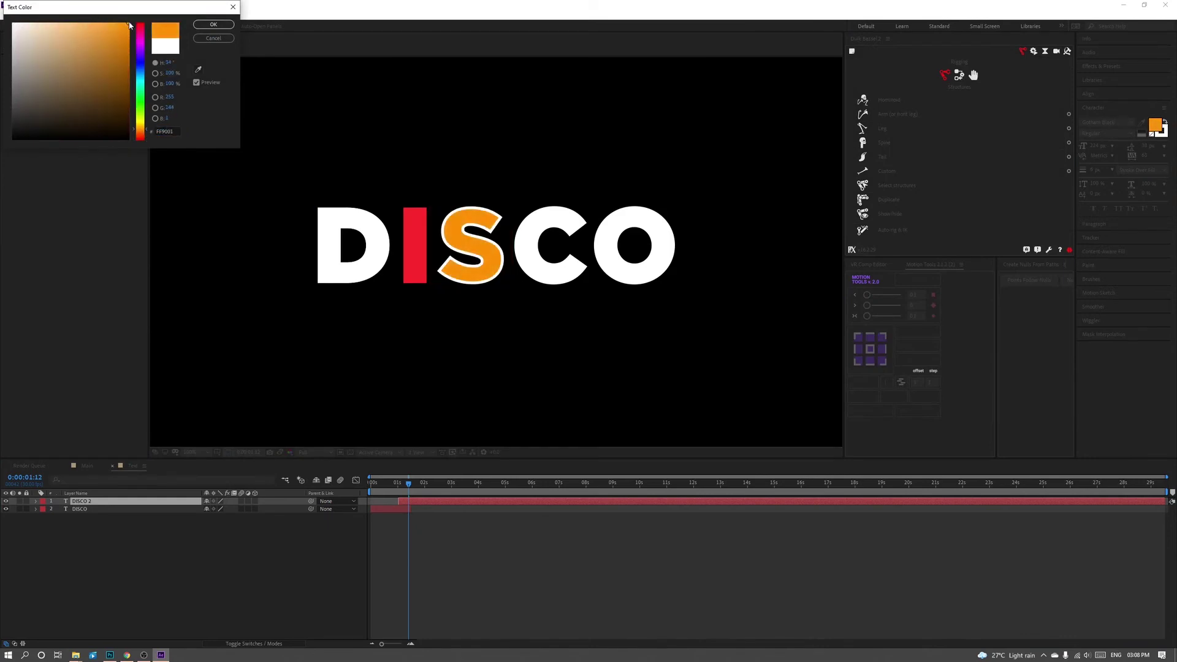
{"action": "left_click", "coordinate": [213, 25]}
{"action": "left_click", "coordinate": [1161, 130]}
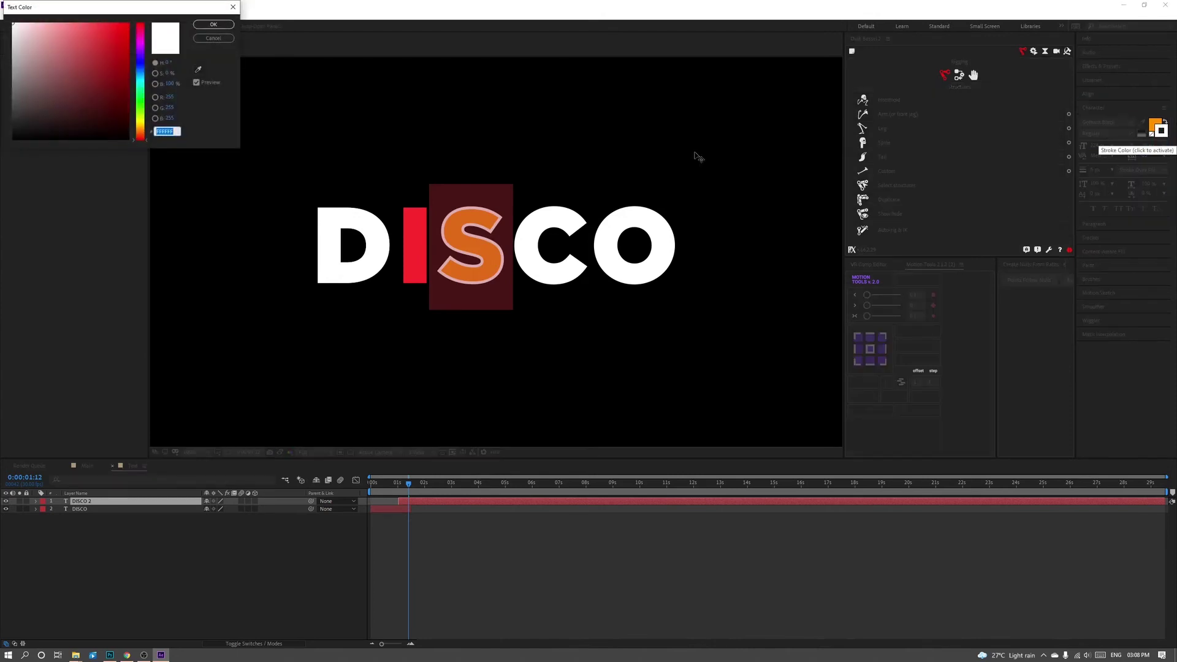
{"action": "left_click", "coordinate": [1155, 124]}
{"action": "key", "text": "Return"}
Colour the S of the DISCO layer orange as well.
{"action": "left_click", "coordinate": [131, 509]}
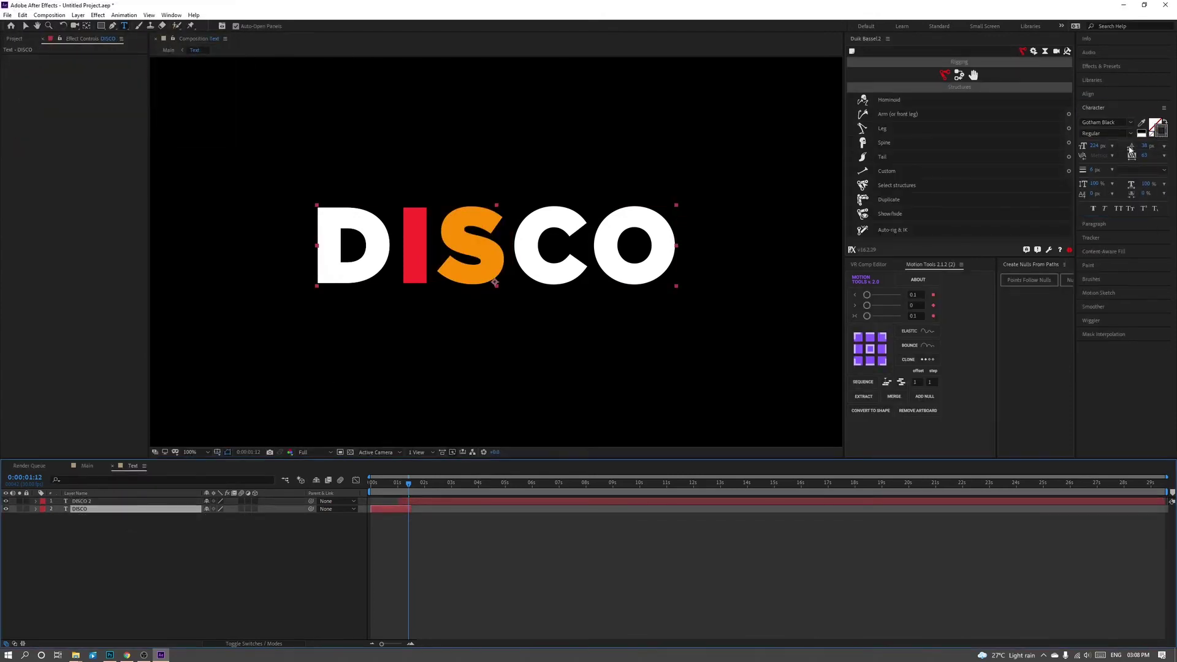
{"action": "left_click_drag", "start_coordinate": [439, 283], "coordinate": [497, 241]}
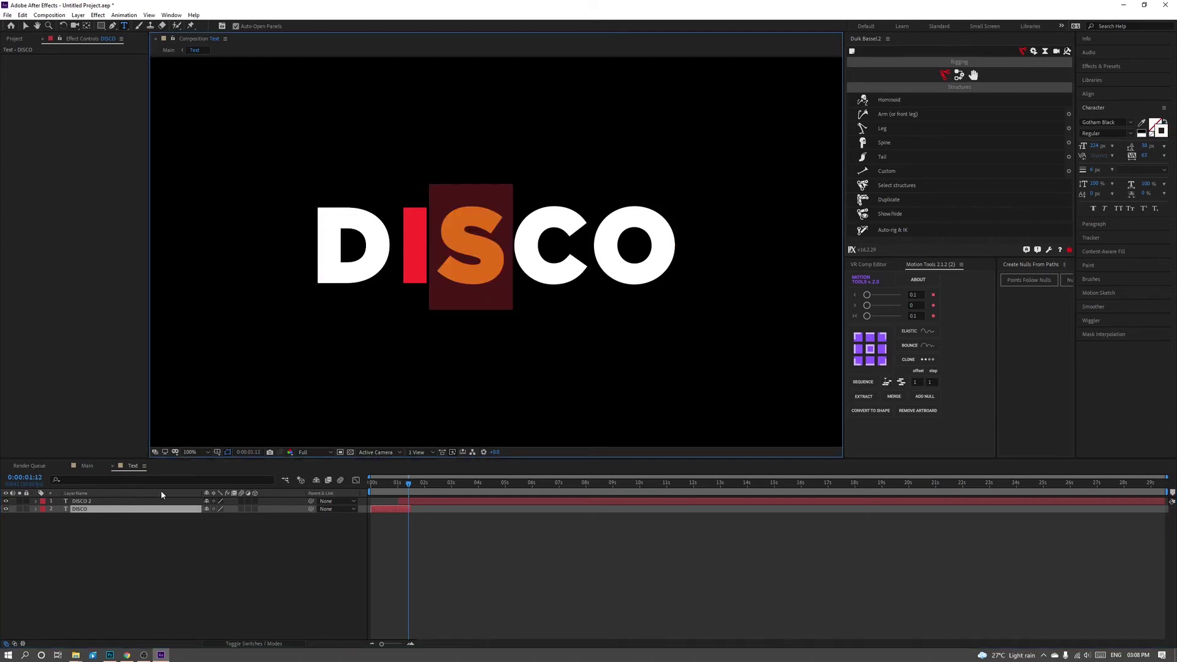
{"action": "left_click", "coordinate": [1155, 126]}
{"action": "left_click", "coordinate": [215, 24]}
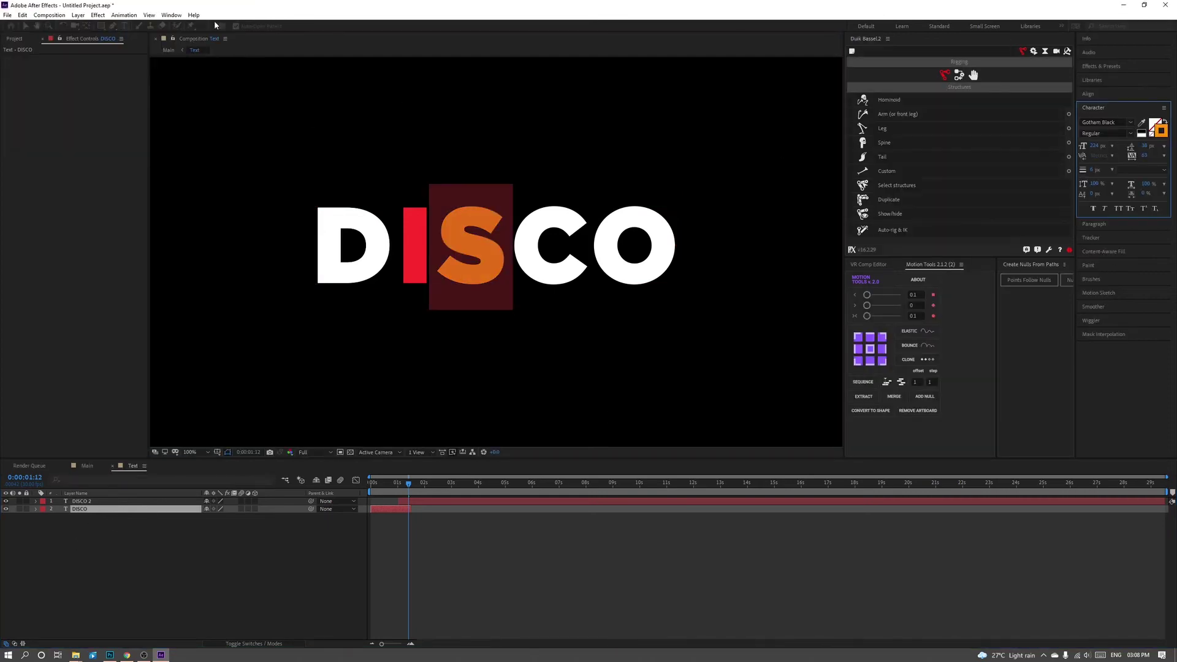
{"action": "left_click", "coordinate": [533, 249]}
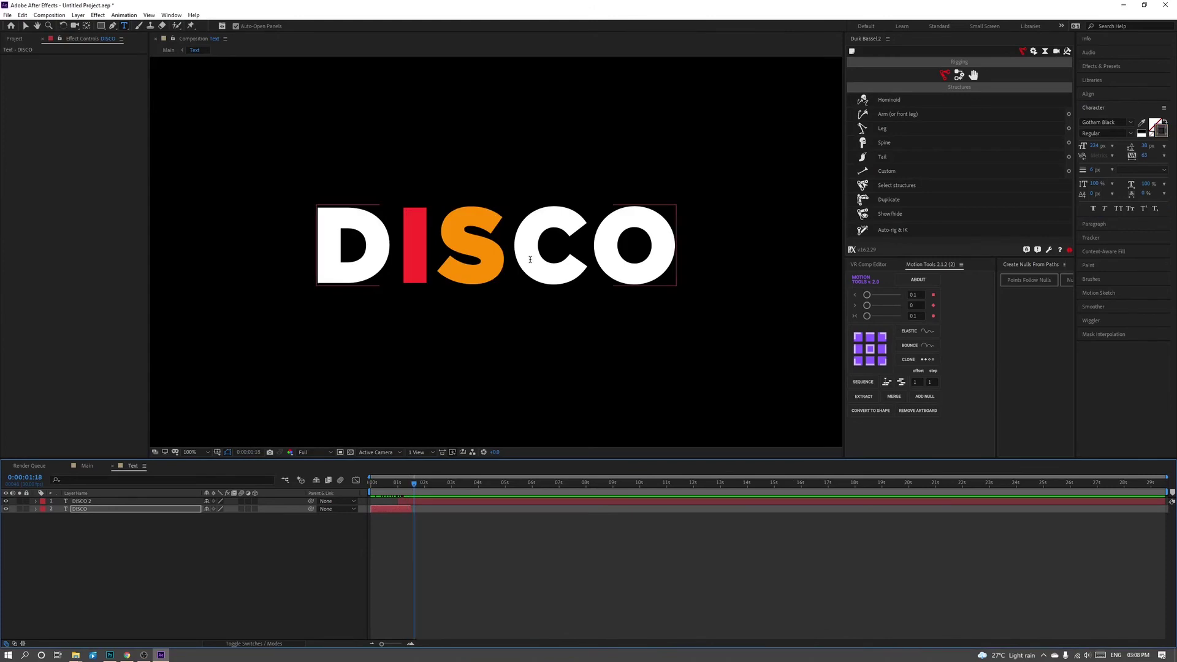
Give the C of DISCO 2 a cyan fill colour.
{"action": "key", "text": "shift+Right"}
{"action": "left_click", "coordinate": [1155, 127]}
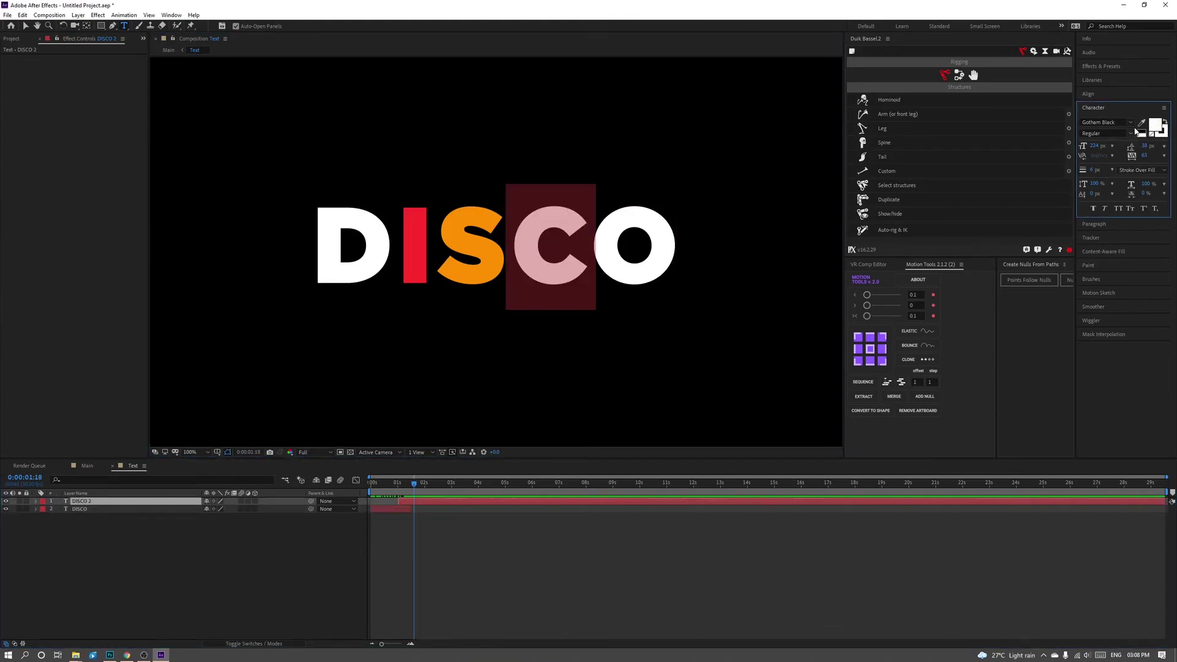
{"action": "type", "text": "00FF96"}
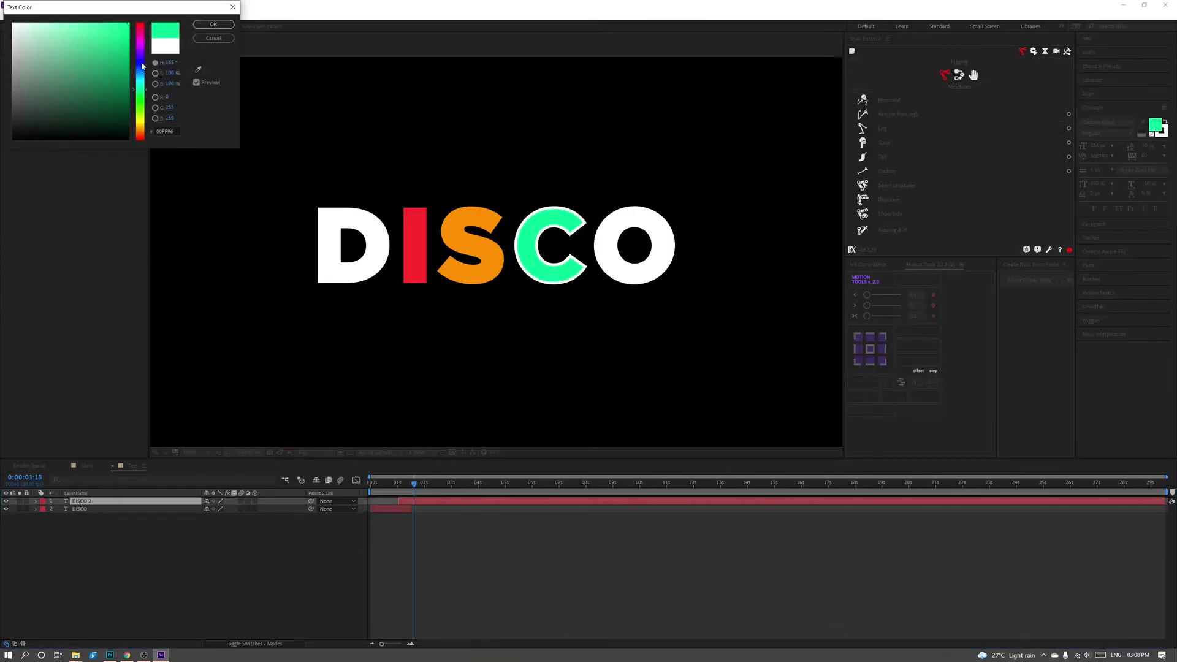
{"action": "left_click", "coordinate": [140, 81]}
{"action": "key", "text": "Return"}
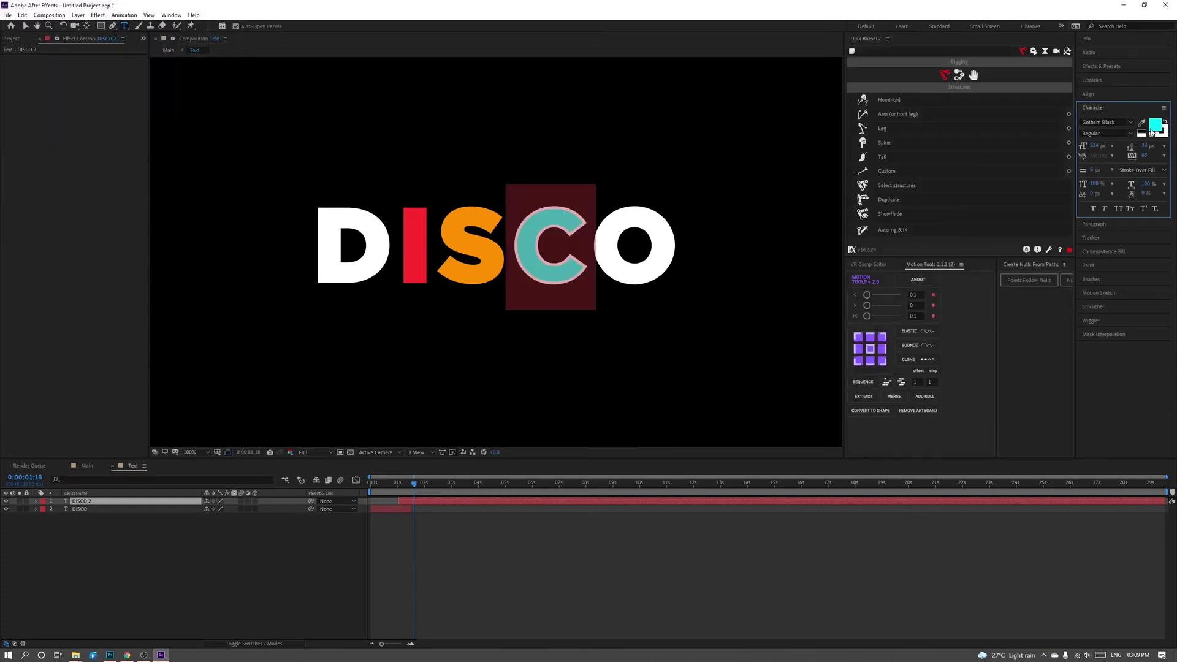
{"action": "left_click", "coordinate": [1155, 127]}
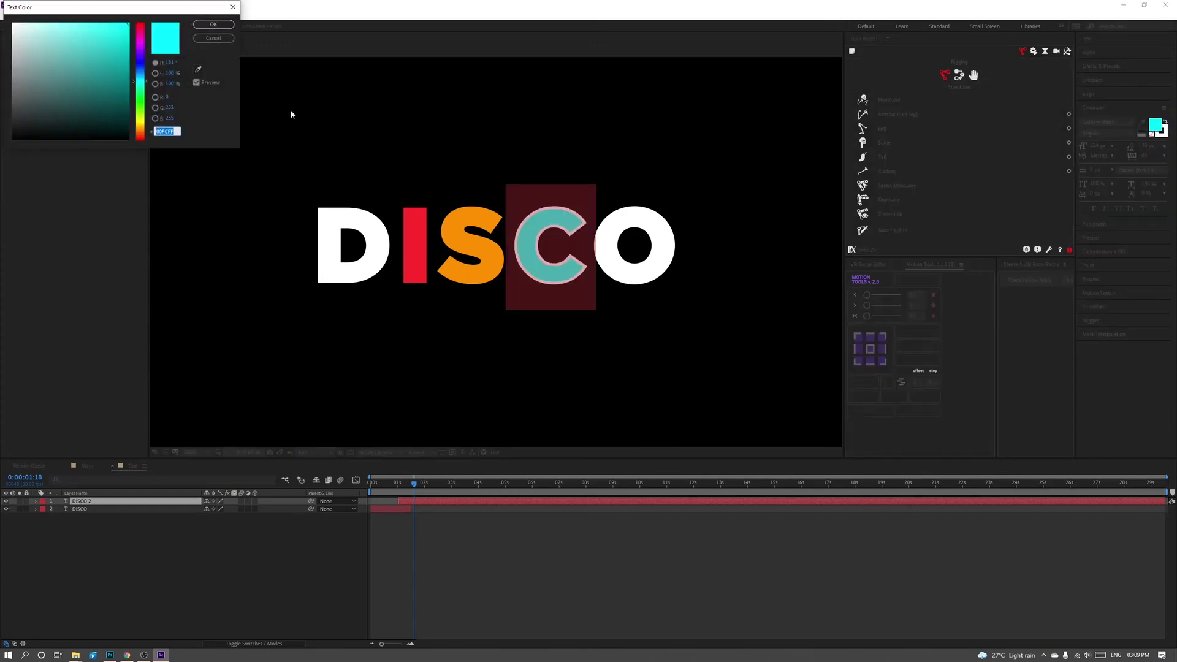
{"action": "key", "text": "Return"}
Set the C's stroke on DISCO 2 to cyan as well.
{"action": "left_click", "coordinate": [1161, 130]}
{"action": "left_click", "coordinate": [1162, 131]}
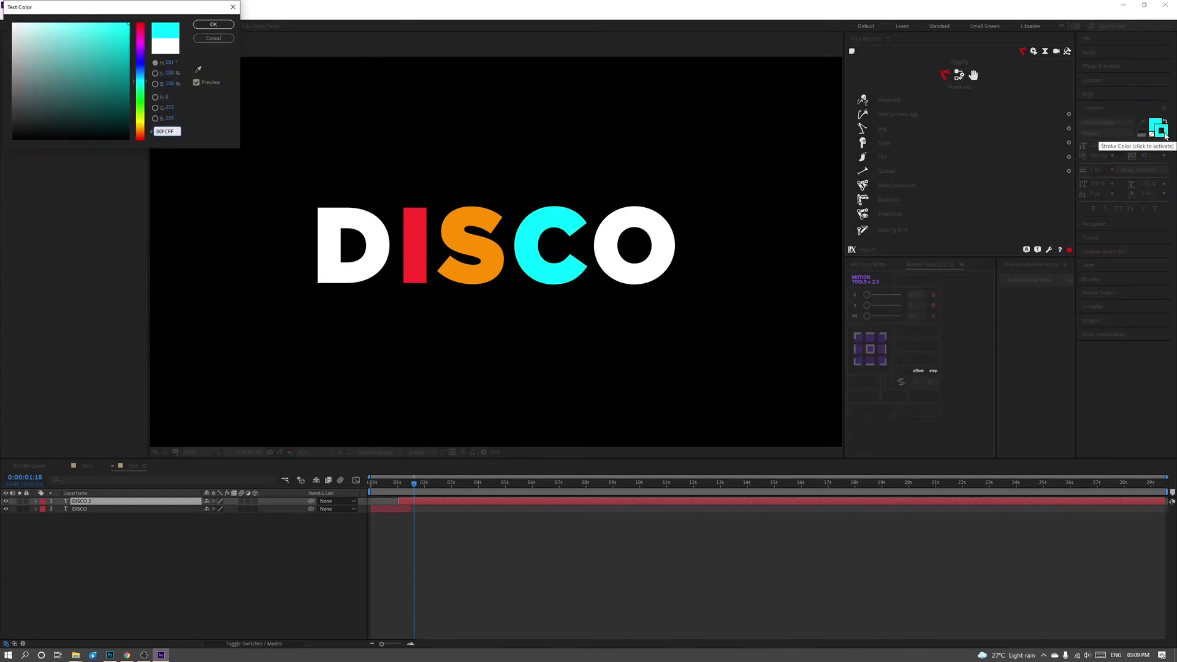
{"action": "key", "text": "Return"}
{"action": "left_click", "coordinate": [572, 252]}
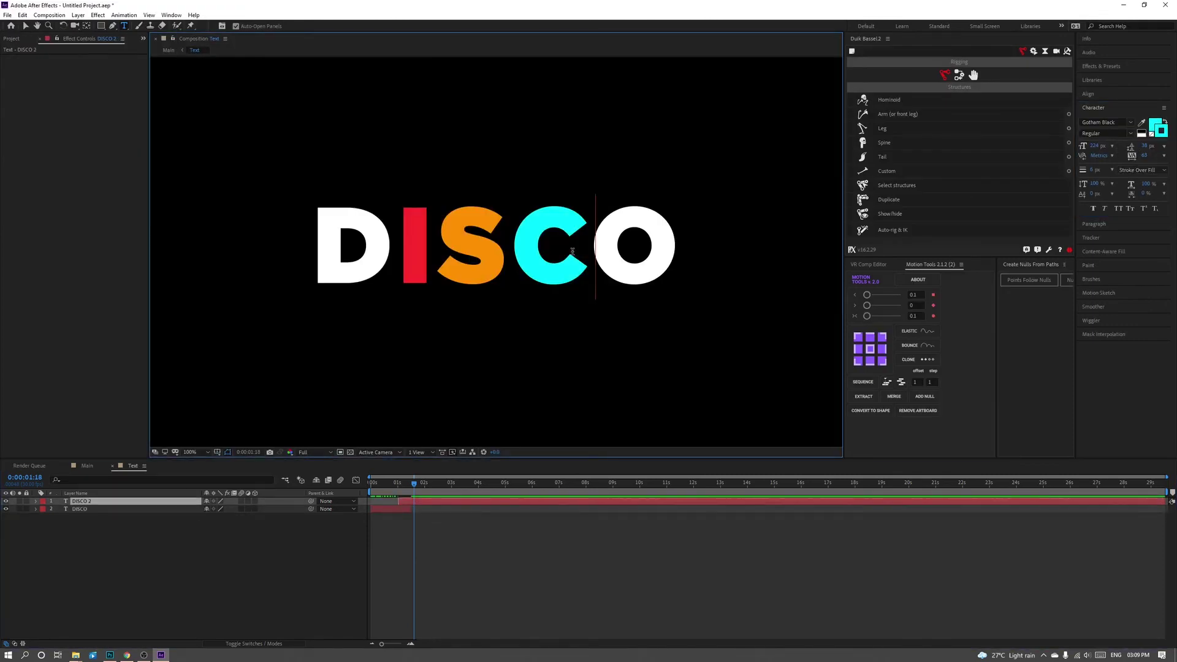
{"action": "left_click_drag", "start_coordinate": [572, 252], "coordinate": [522, 252]}
Hide DISCO 2 and set the outlined DISCO layer's C stroke to 00FCFF.
{"action": "left_click", "coordinate": [180, 509]}
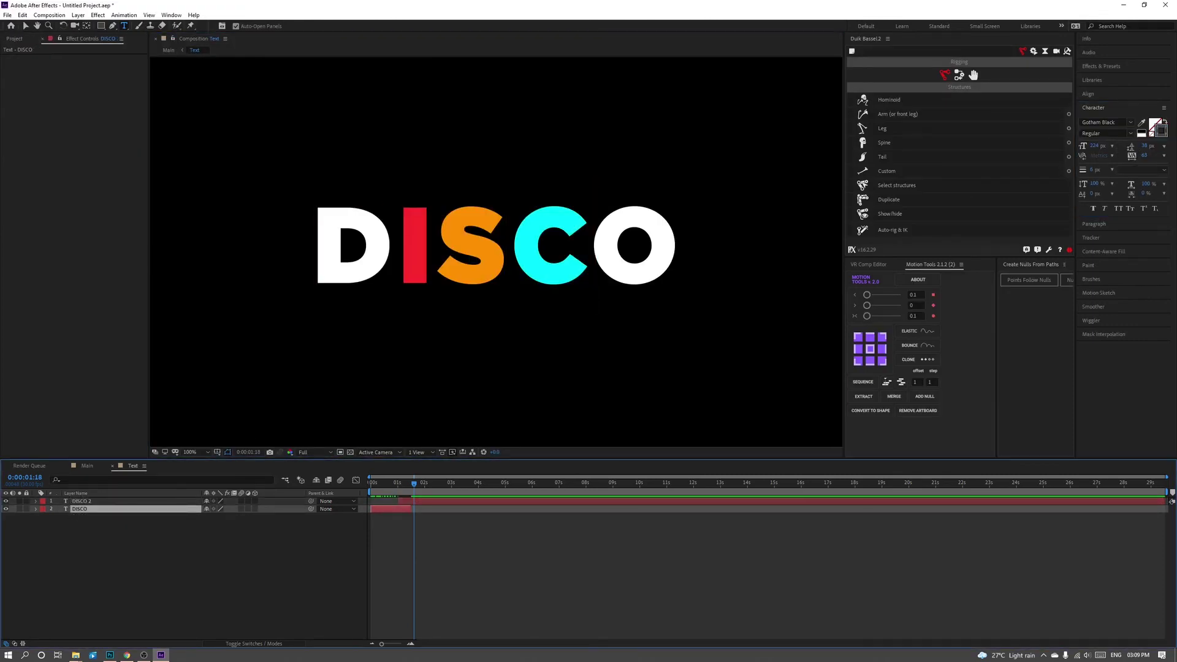
{"action": "left_click", "coordinate": [5, 501]}
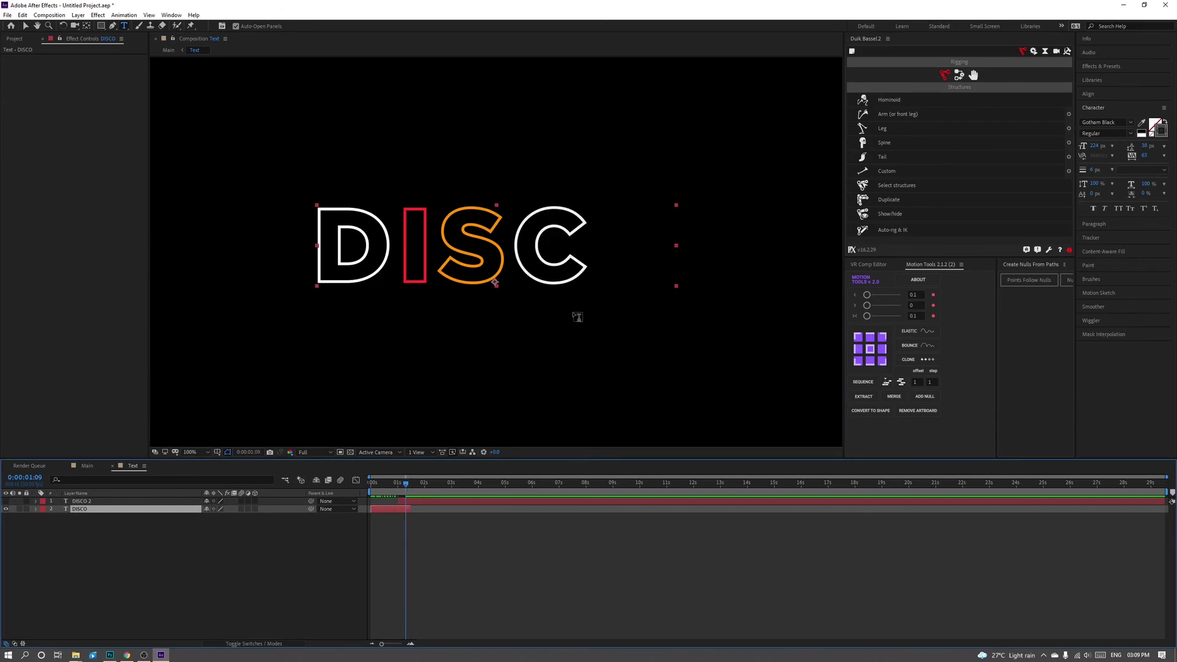
{"action": "left_click_drag", "start_coordinate": [584, 251], "coordinate": [528, 254]}
{"action": "left_click", "coordinate": [1161, 131]}
{"action": "type", "text": "00FCFF"}
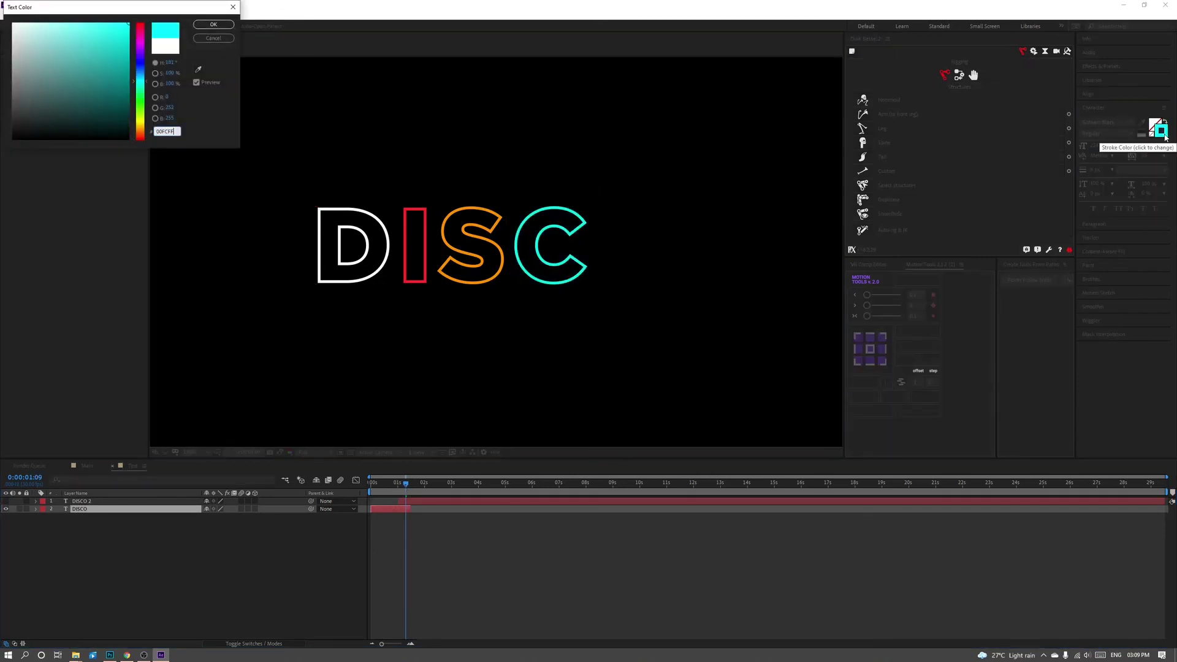
{"action": "left_click", "coordinate": [213, 24]}
{"action": "left_click", "coordinate": [158, 510]}
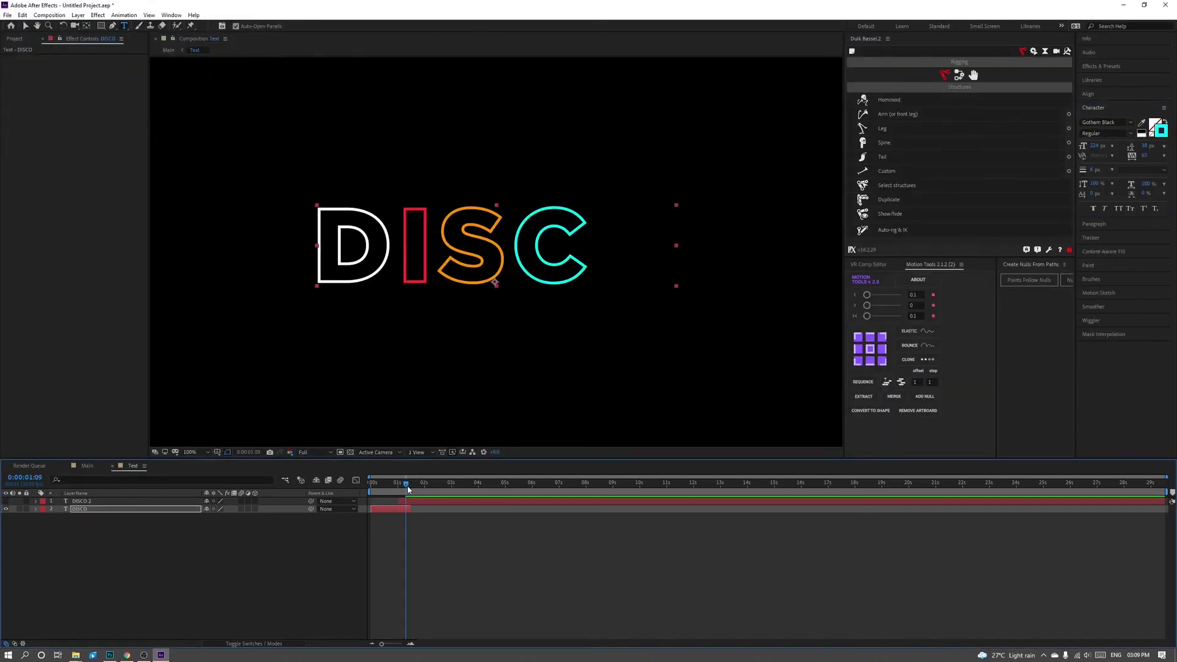
Set the O of the outlined DISCO text to a magenta stroke colour.
{"action": "left_click_drag", "start_coordinate": [406, 484], "coordinate": [403, 485]}
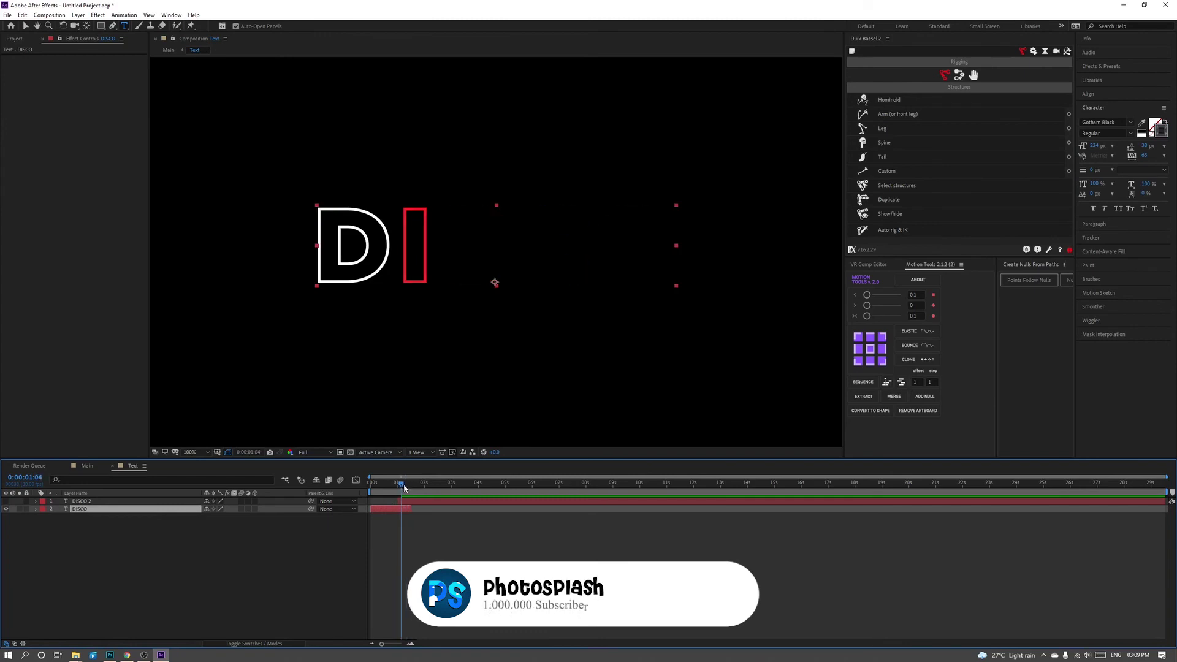
{"action": "left_click_drag", "start_coordinate": [626, 262], "coordinate": [668, 250]}
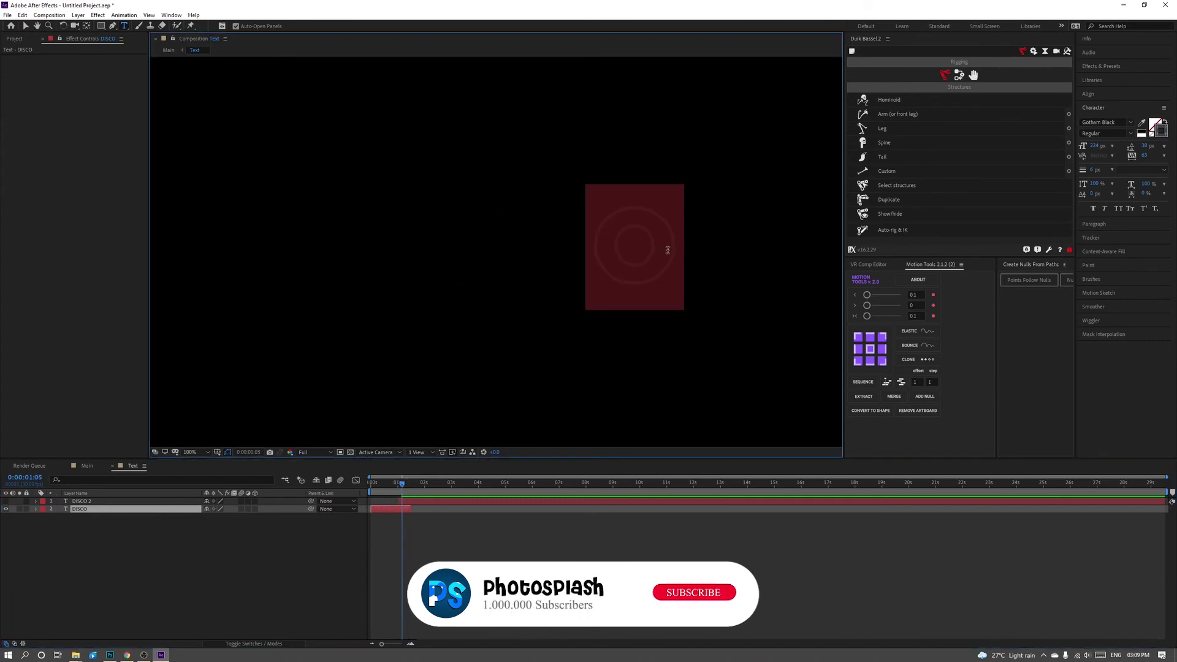
{"action": "left_click", "coordinate": [1165, 135]}
{"action": "left_click", "coordinate": [94, 24]}
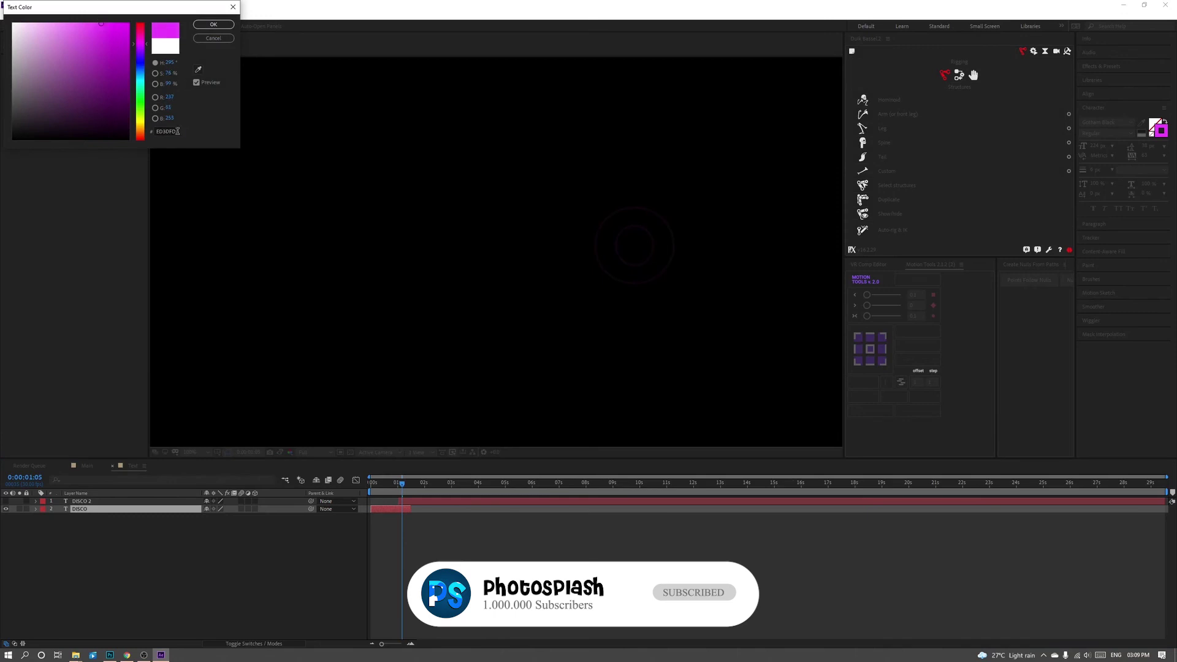
{"action": "left_click", "coordinate": [213, 25]}
Bring back DISCO 2 and give its O a magenta ED3DFD fill and stroke.
{"action": "left_click", "coordinate": [390, 484]}
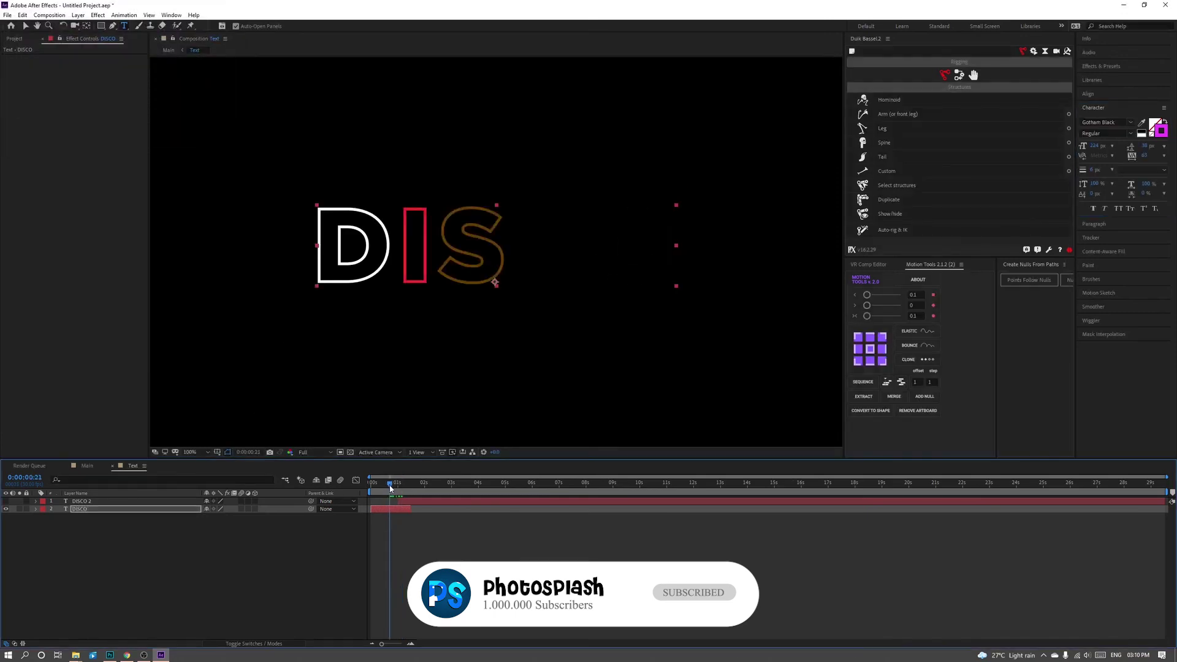
{"action": "left_click_drag", "start_coordinate": [386, 489], "coordinate": [419, 491]}
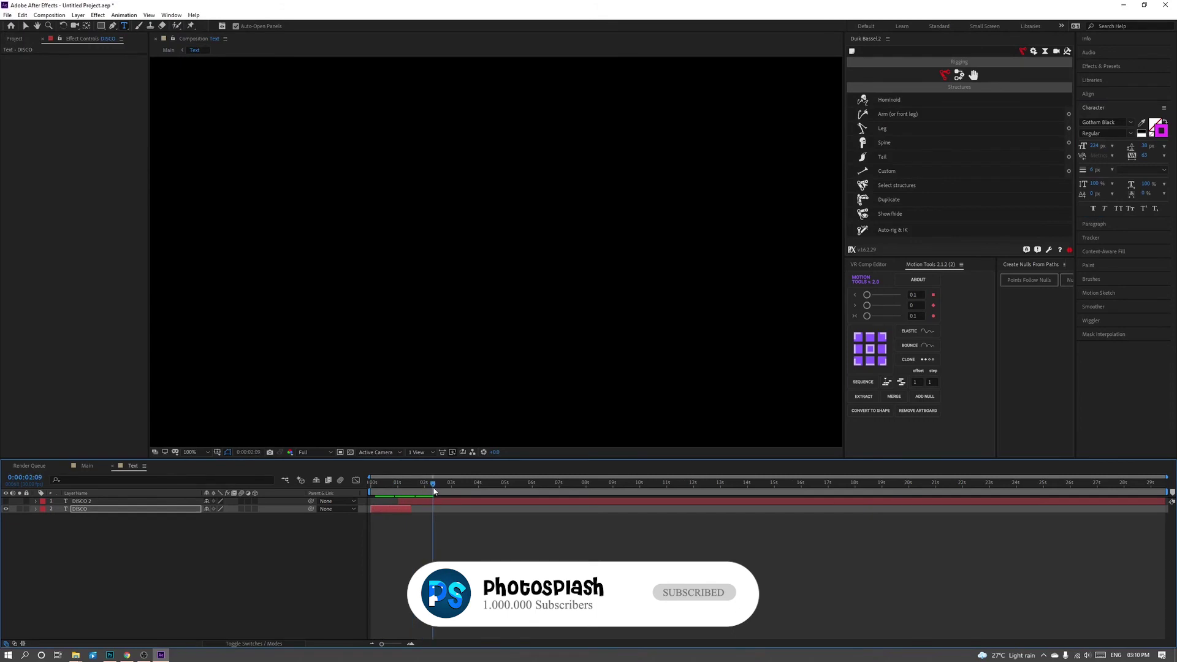
{"action": "left_click", "coordinate": [601, 247]}
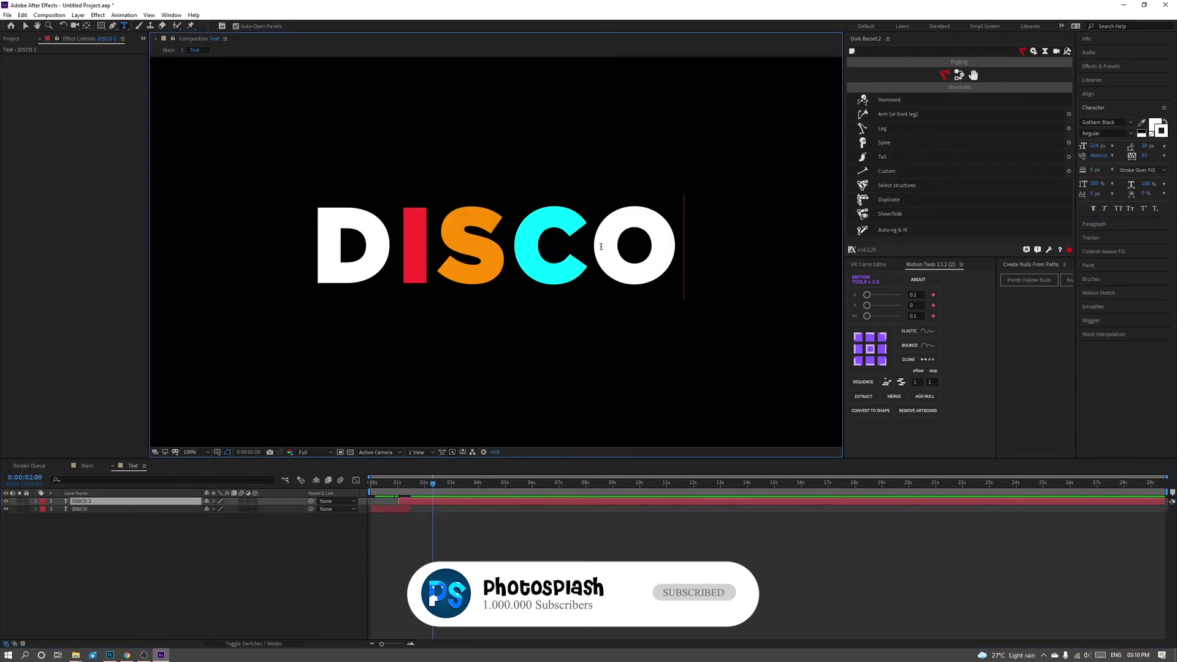
{"action": "left_click_drag", "start_coordinate": [601, 247], "coordinate": [681, 246]}
{"action": "left_click", "coordinate": [1156, 126]}
{"action": "type", "text": "ED3DFD"}
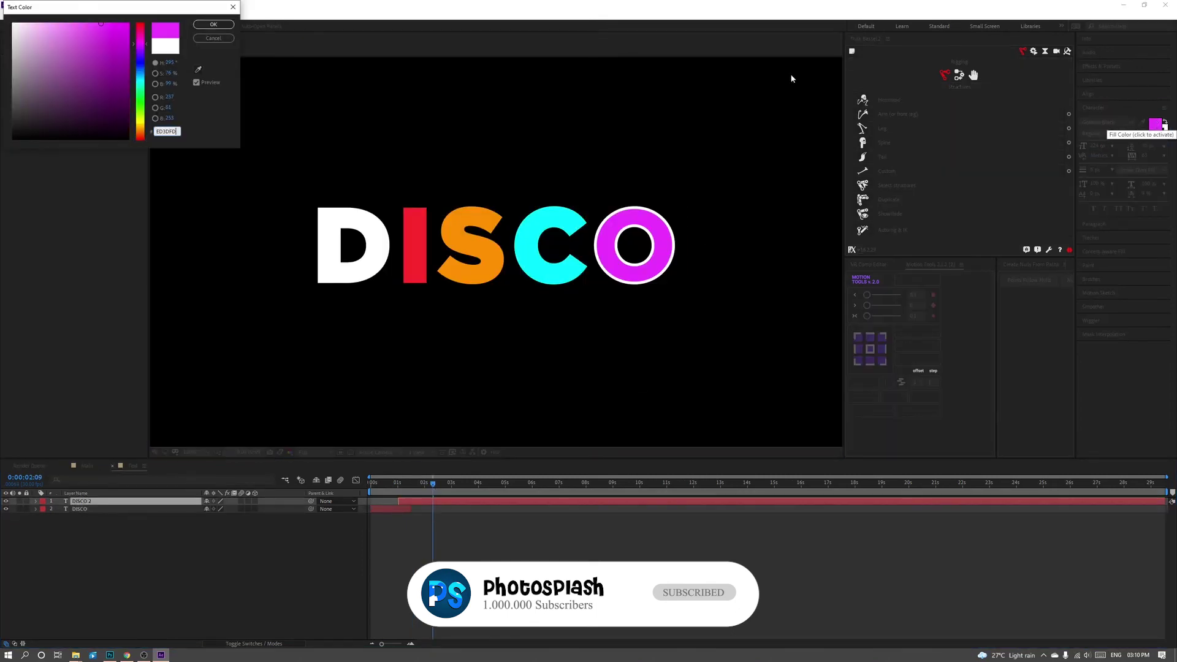
{"action": "key", "text": "Return"}
{"action": "left_click", "coordinate": [1168, 137]}
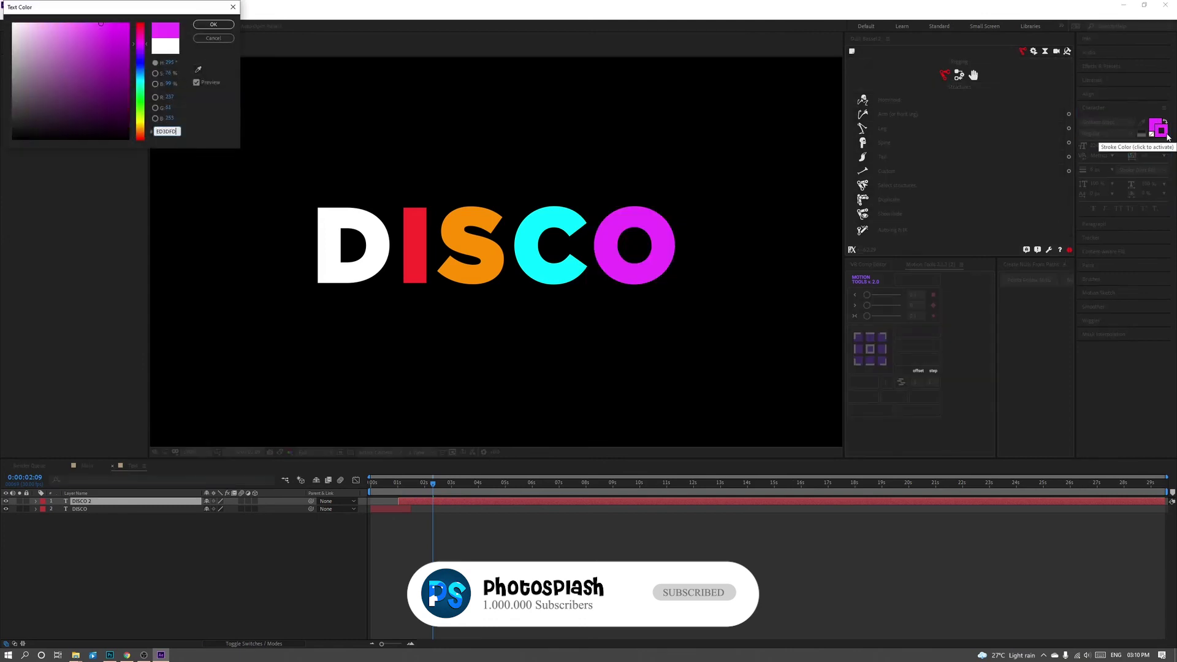
{"action": "key", "text": "Return"}
Switch back to the Main composition and preview the animation from the start.
{"action": "left_click", "coordinate": [33, 467]}
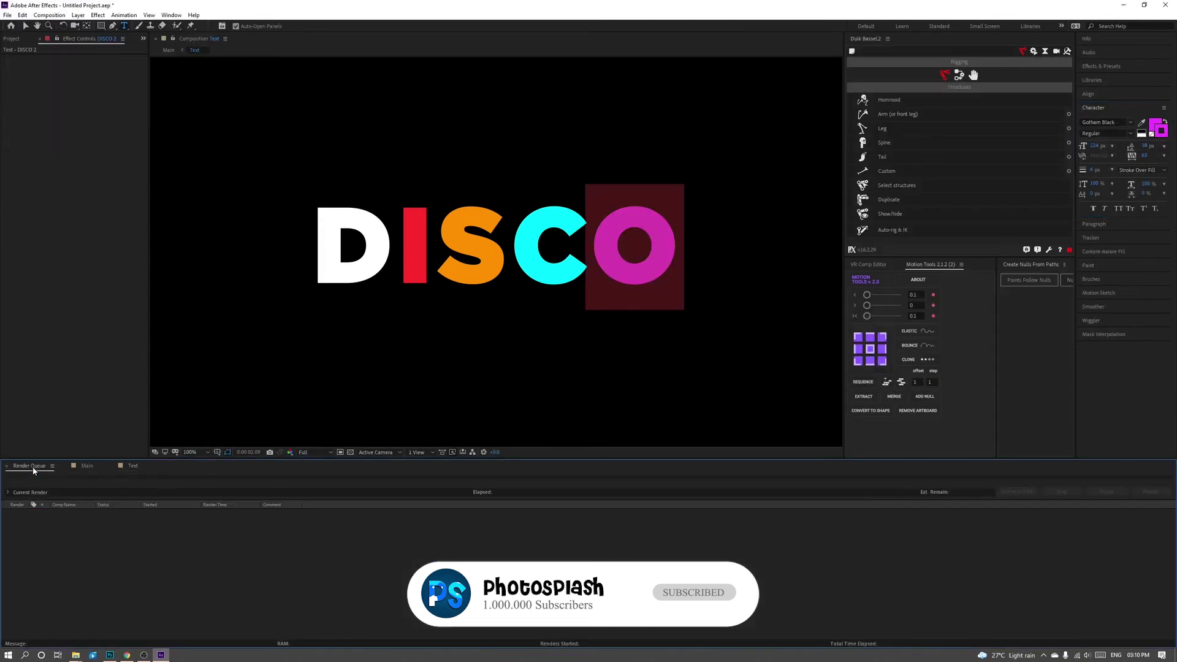
{"action": "left_click", "coordinate": [87, 466]}
{"action": "left_click_drag", "start_coordinate": [751, 487], "coordinate": [298, 499]}
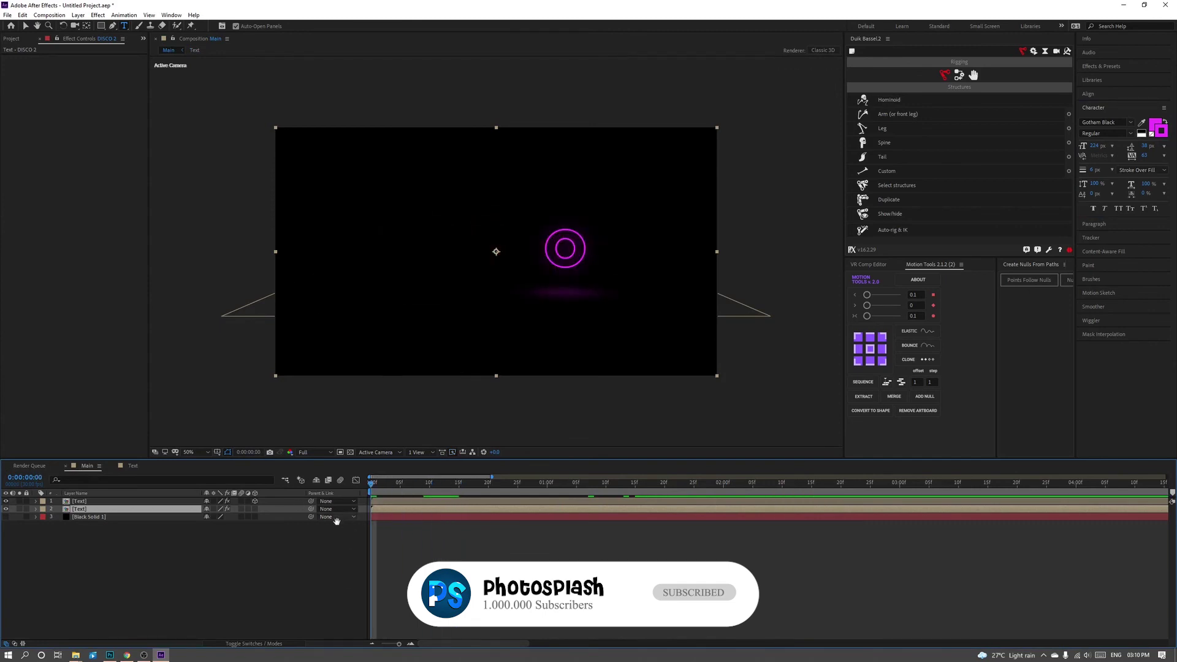
{"action": "key", "text": "space"}
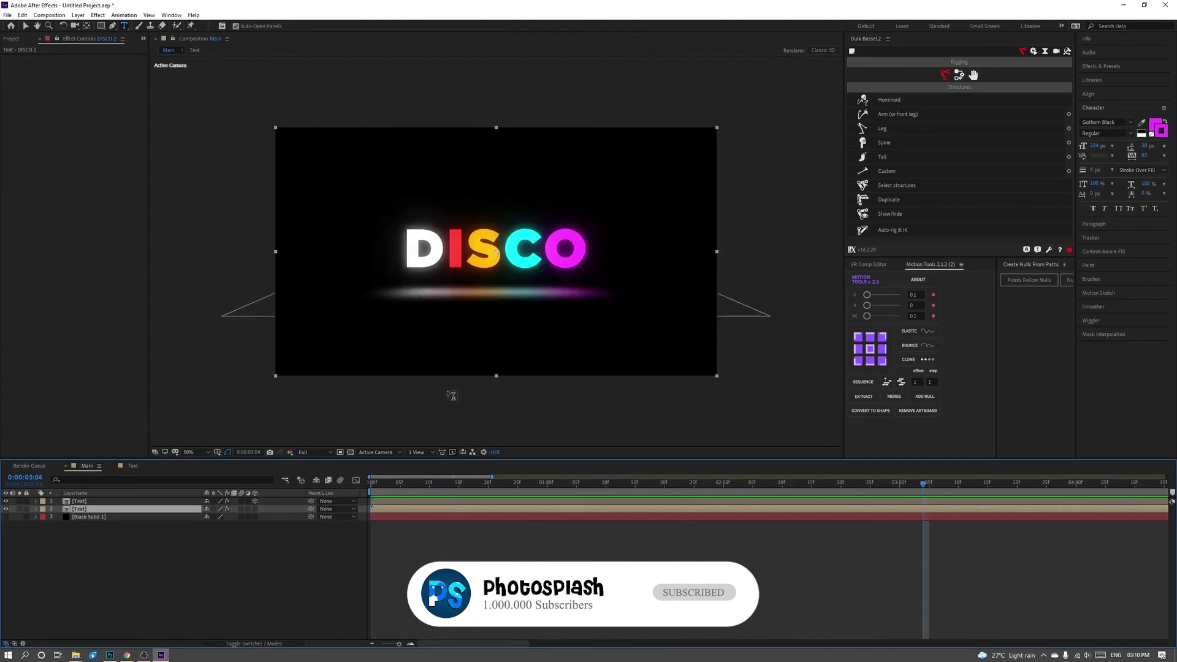
Raise the reflection layer's Gaussian Blur Blurriness to about 423.
{"action": "key", "text": "v"}
{"action": "left_click", "coordinate": [455, 310]}
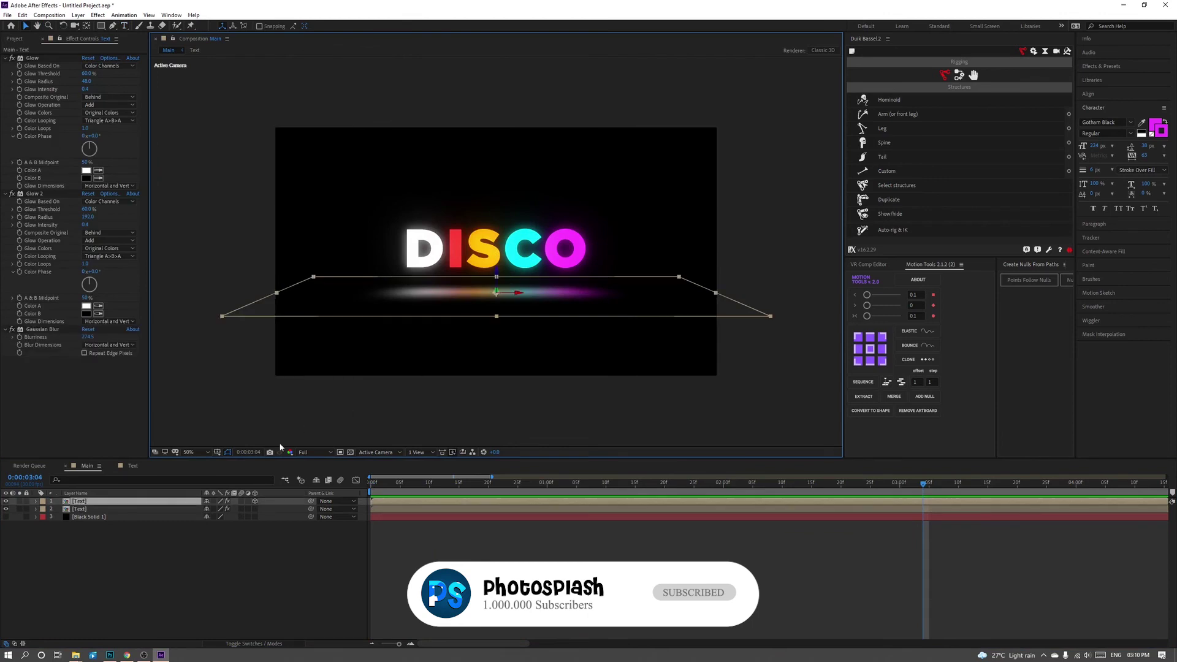
{"action": "left_click_drag", "start_coordinate": [87, 337], "coordinate": [320, 348]}
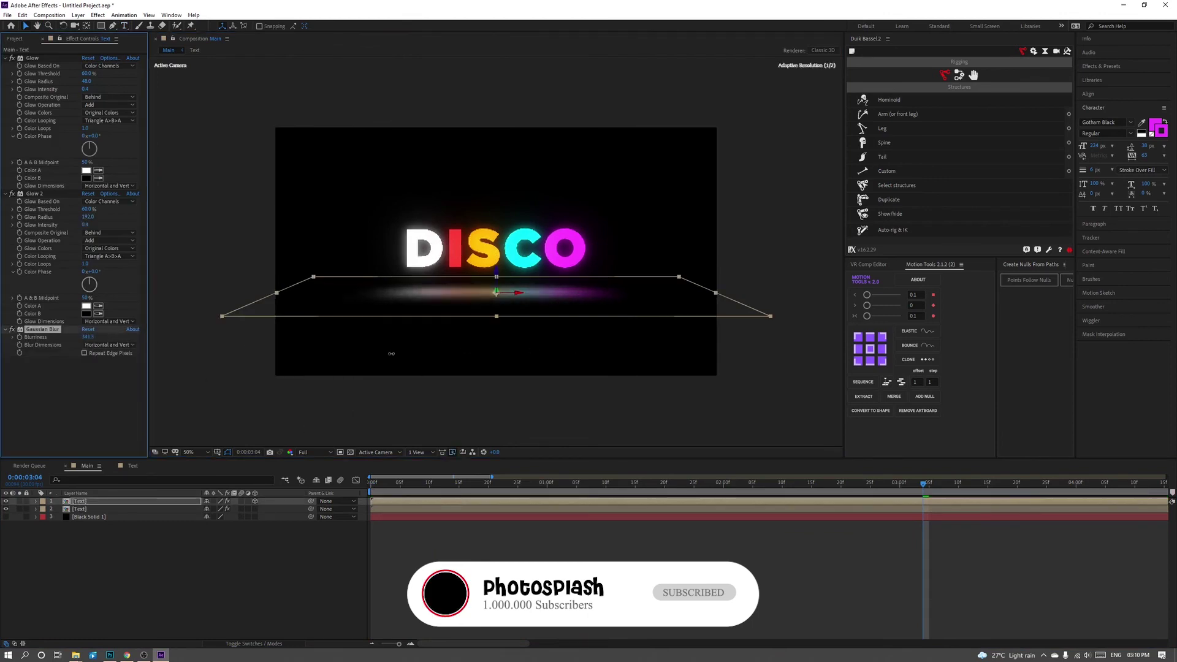
{"action": "mouse_move", "coordinate": [391, 353]}
{"action": "left_mouse_down"}
{"action": "mouse_move", "coordinate": [79, 344]}
{"action": "mouse_move", "coordinate": [872, 351]}
{"action": "left_mouse_up"}
{"action": "left_click", "coordinate": [208, 338]}
{"action": "left_click_drag", "start_coordinate": [89, 338], "coordinate": [600, 357]}
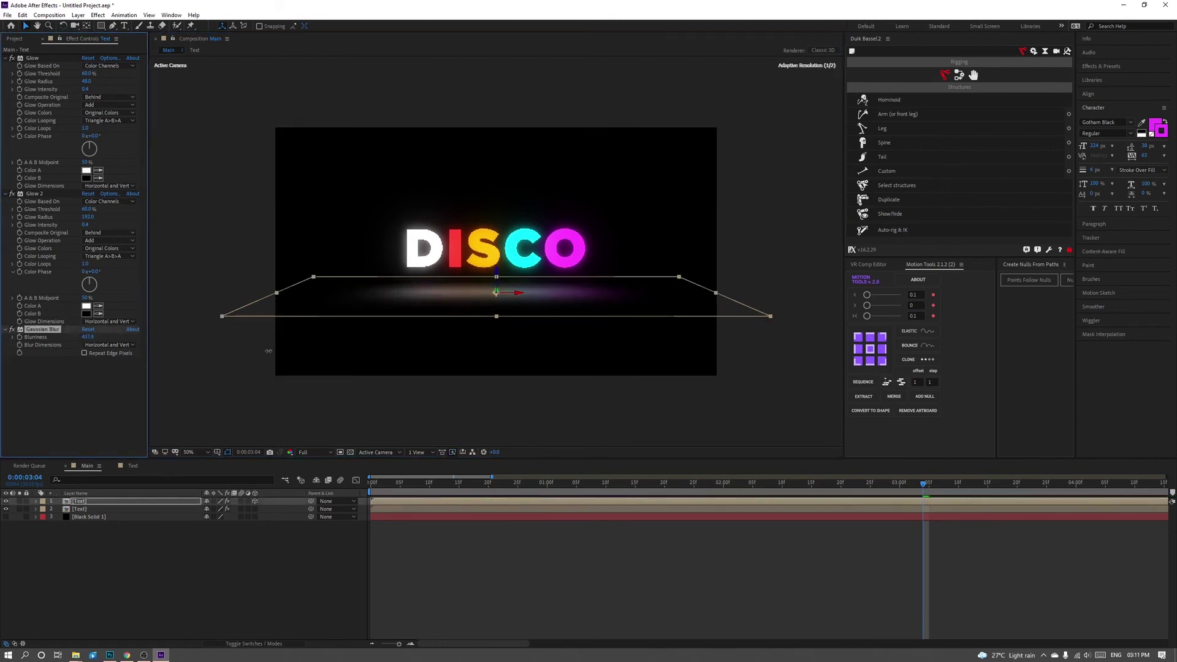
{"action": "left_click_drag", "start_coordinate": [210, 349], "coordinate": [208, 350]}
{"action": "left_click", "coordinate": [328, 407]}
{"action": "key", "text": "period"}
{"action": "key", "text": "period"}
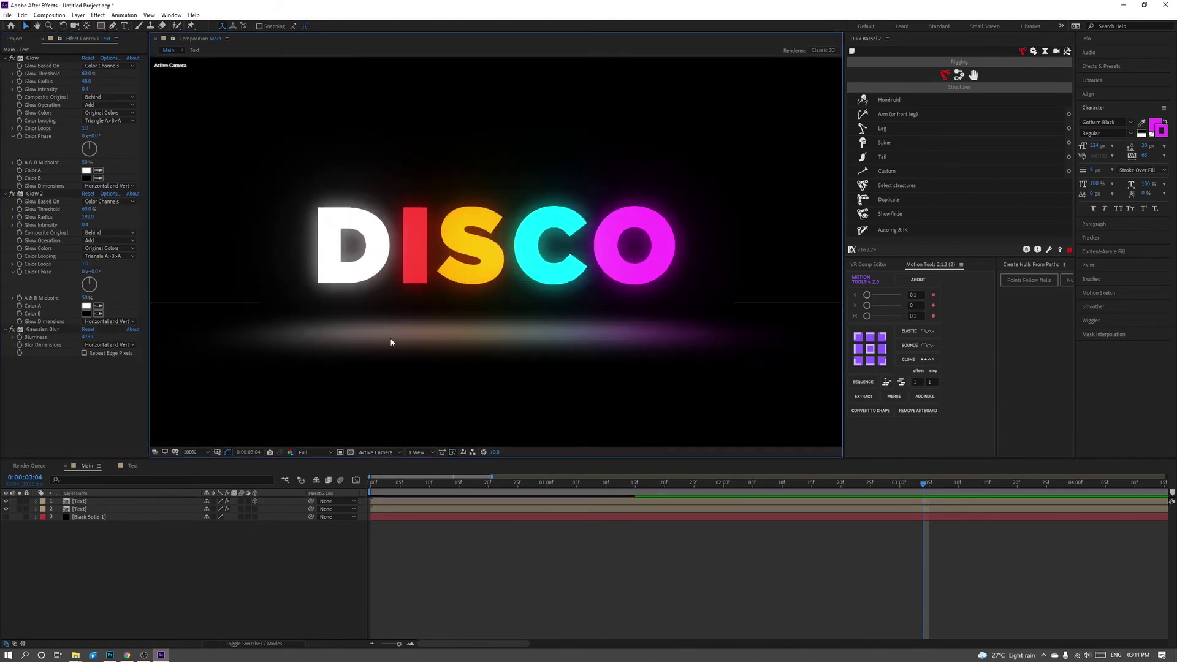
{"action": "key", "text": "comma"}
{"action": "key", "text": "comma"}
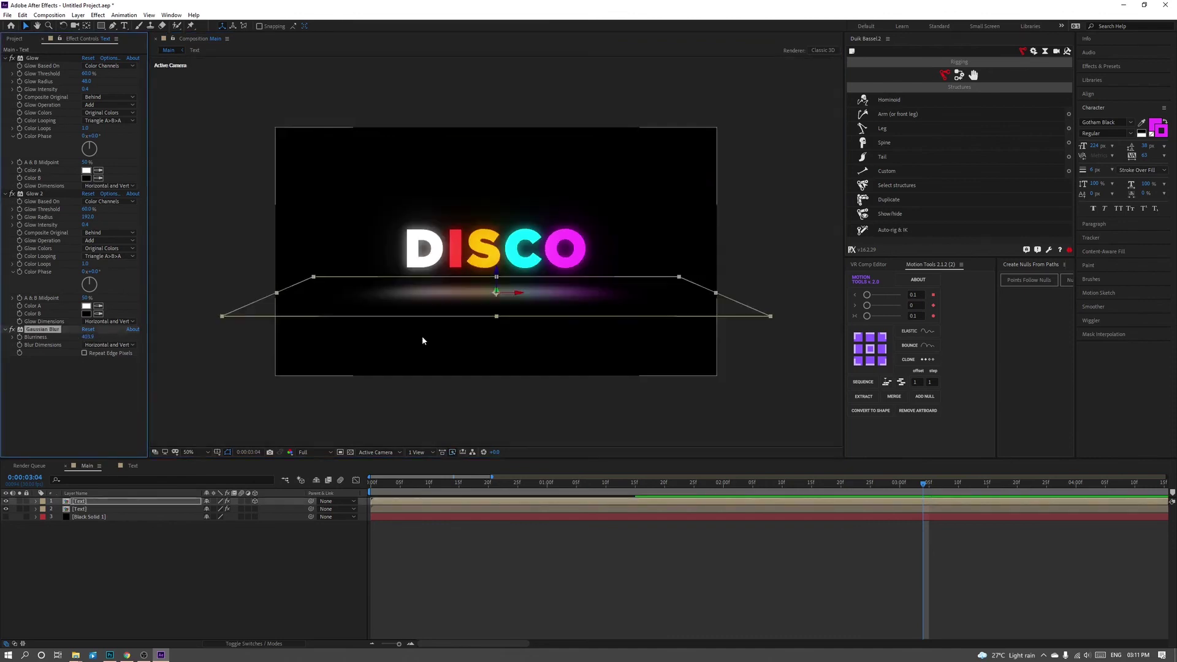
{"action": "key", "text": "Home"}
{"action": "key", "text": "space"}
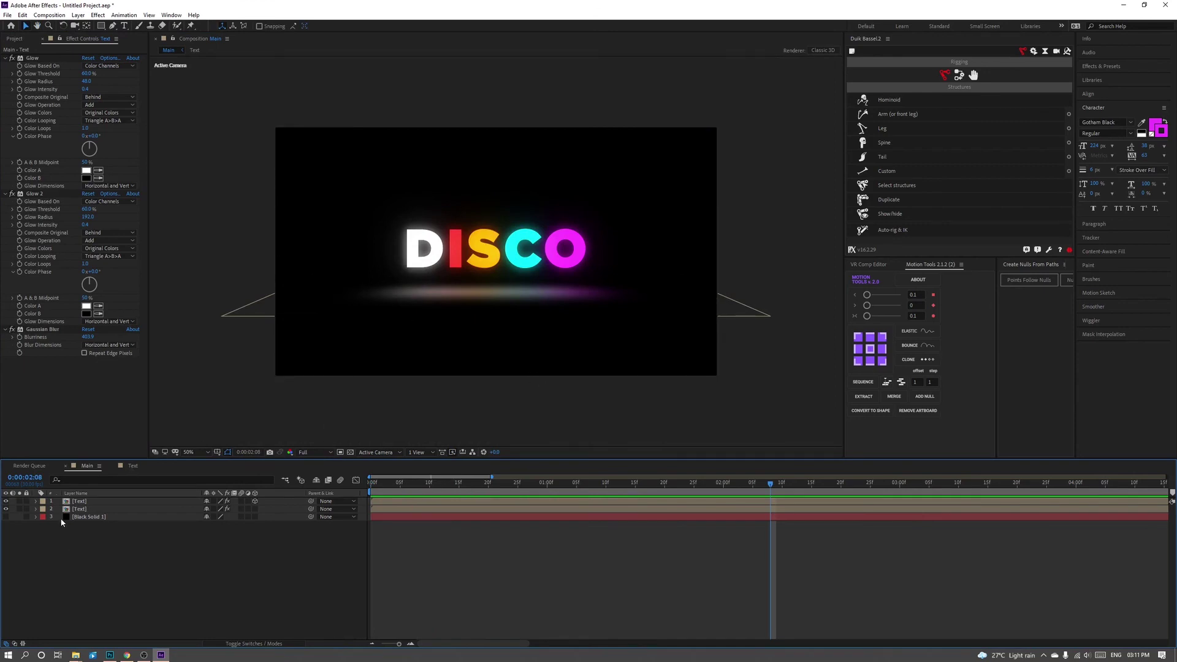
{"action": "left_click", "coordinate": [85, 504]}
{"action": "left_click", "coordinate": [86, 510]}
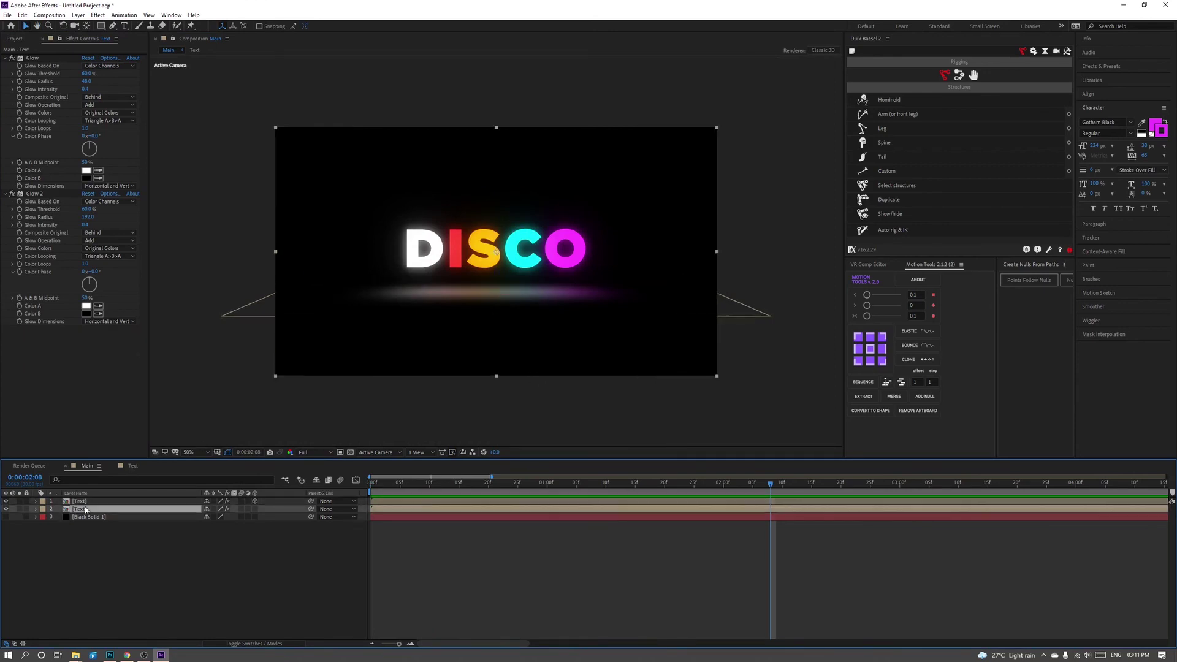